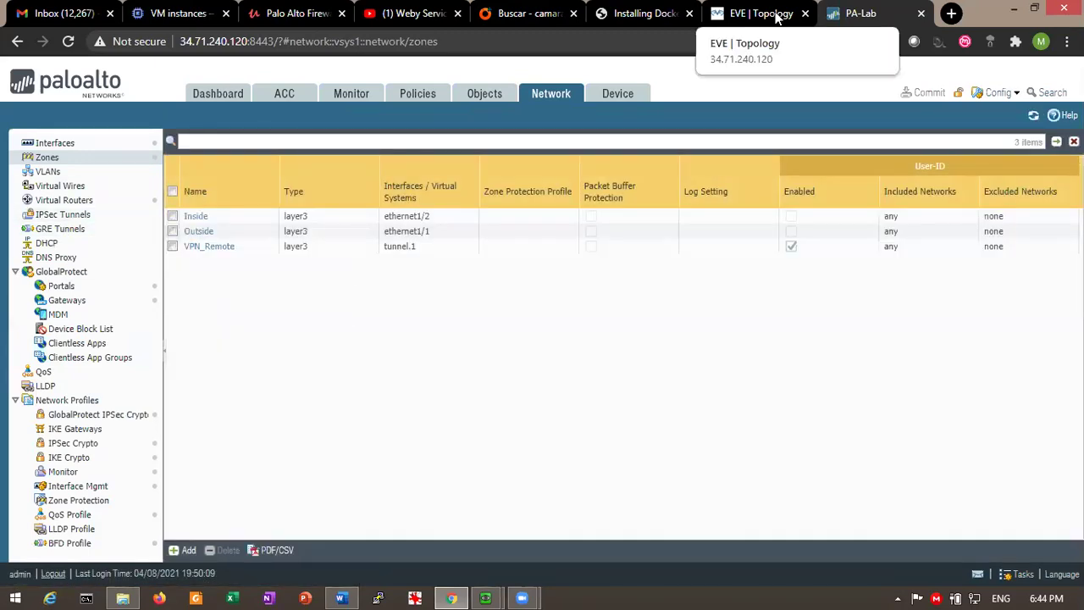
# Check the lab topology diagram, then review the VPN_Remote zone settings without changing them.
pyautogui.click(778, 17)
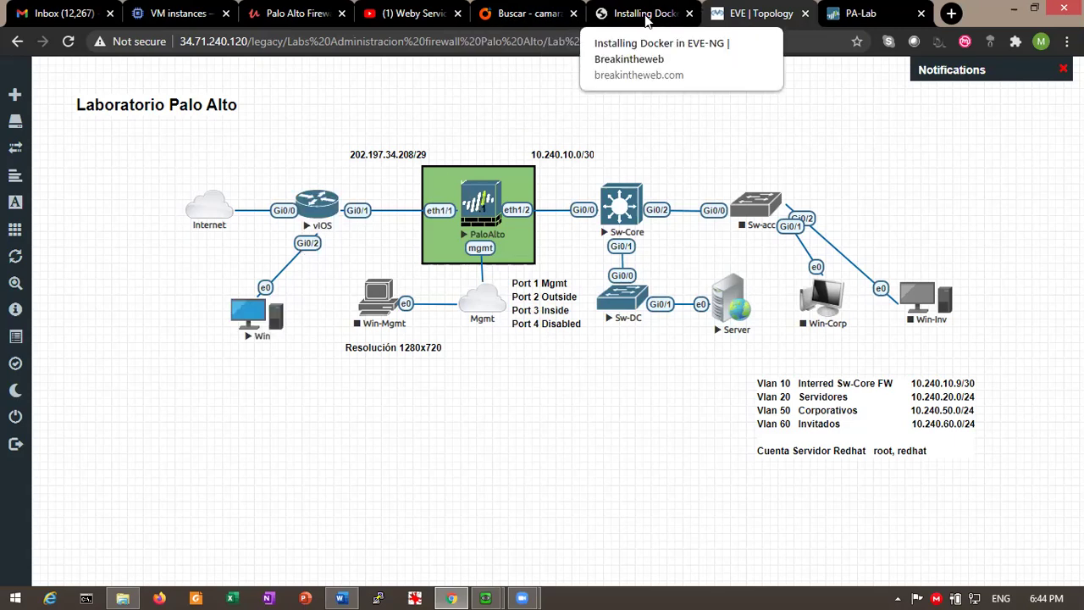
pyautogui.click(857, 13)
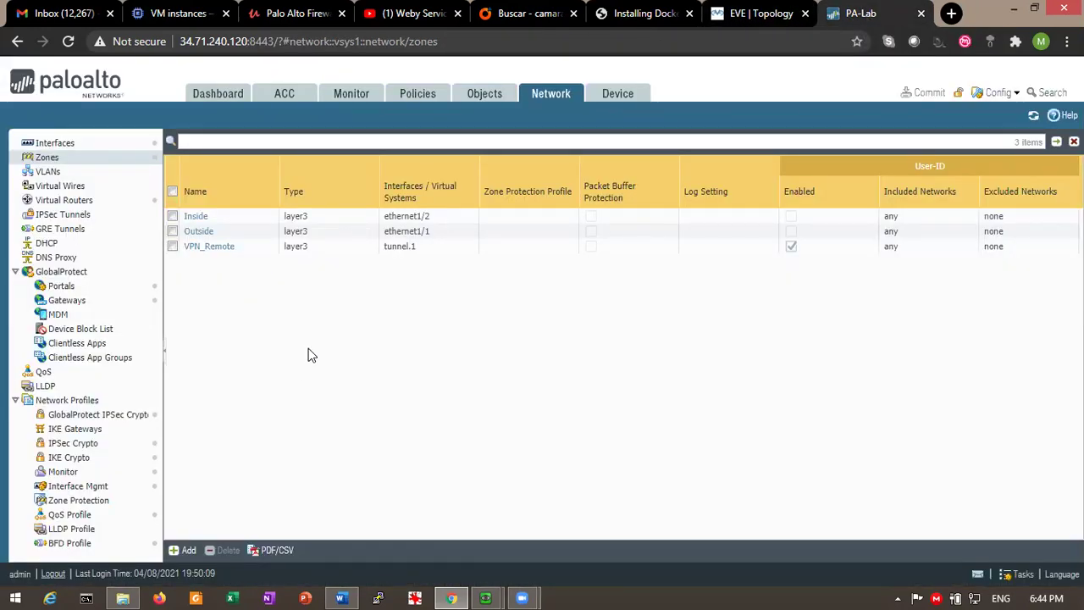
pyautogui.click(209, 246)
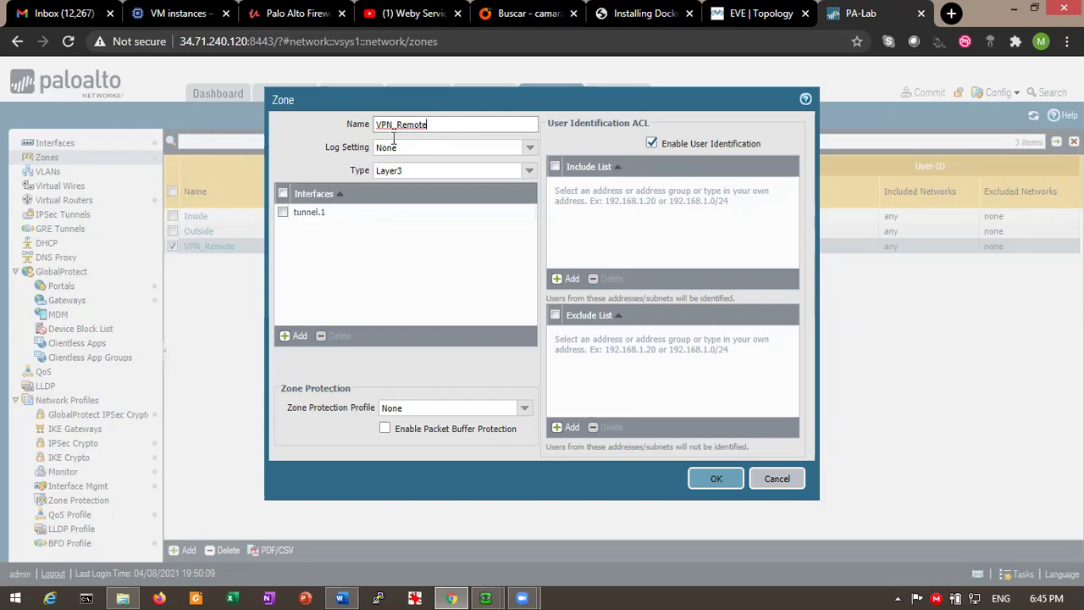
pyautogui.click(777, 481)
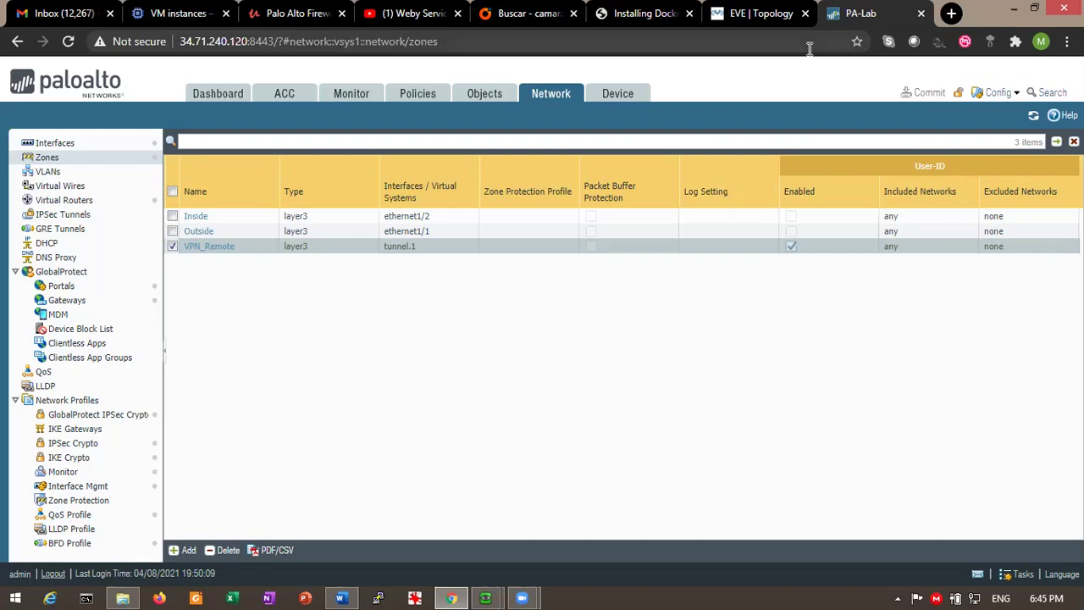
# Glance at the topology diagram again, then go to the Device tab's Setup page.
pyautogui.click(759, 15)
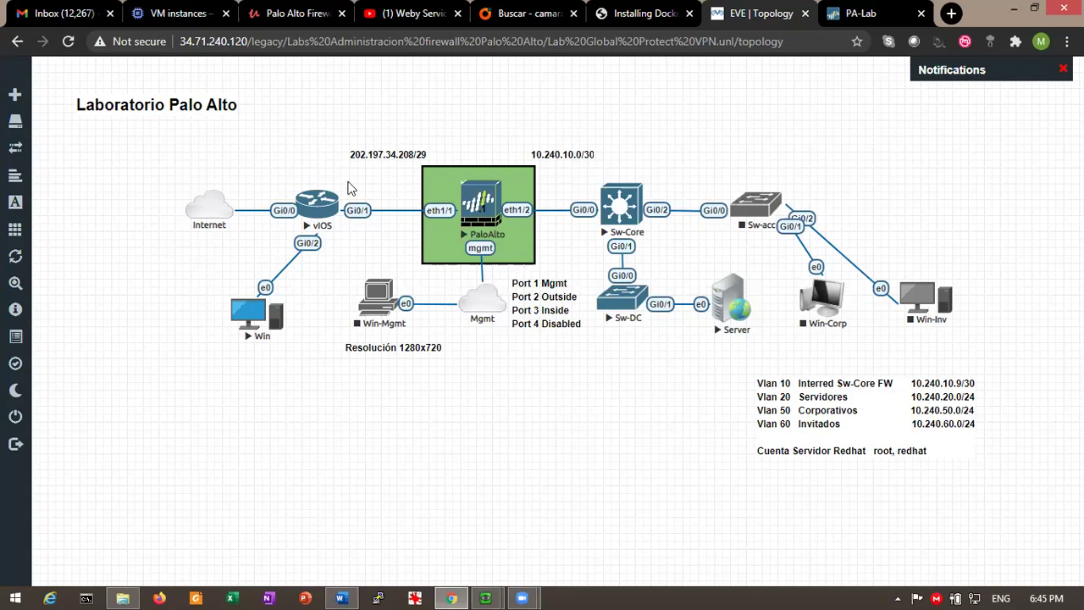
pyautogui.click(838, 10)
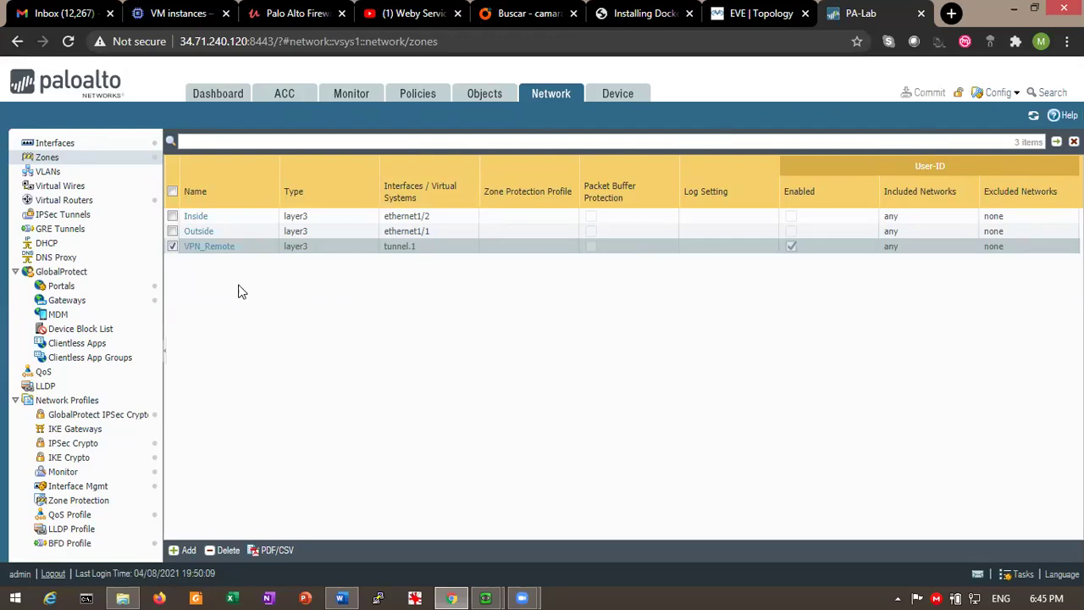
pyautogui.click(619, 98)
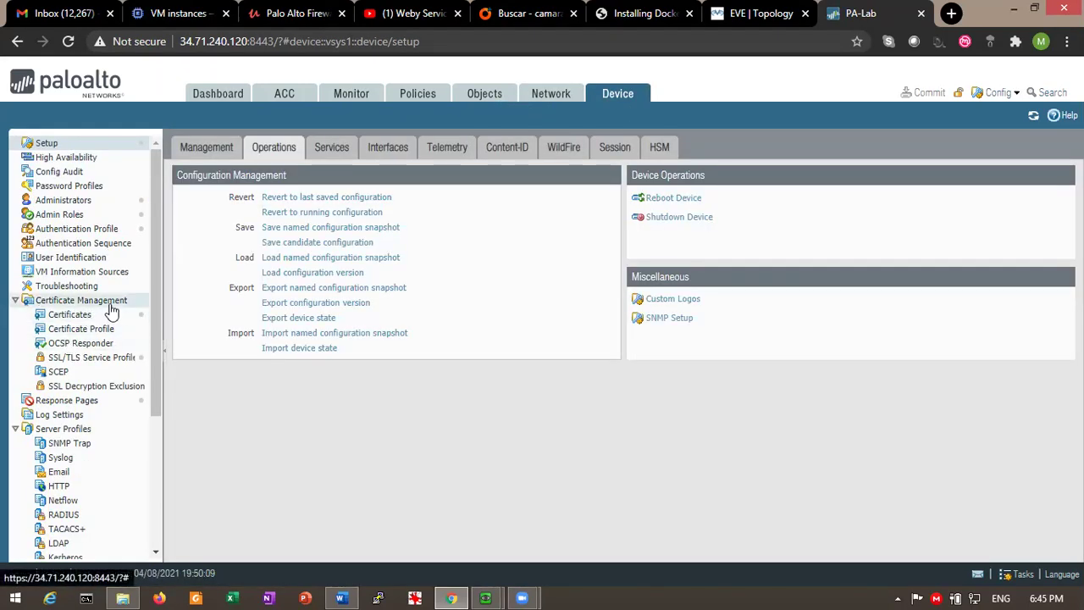
# Open Certificate Management > Certificates and inspect the PaloAlto_Certificate_Authority details unchanged.
pyautogui.click(72, 314)
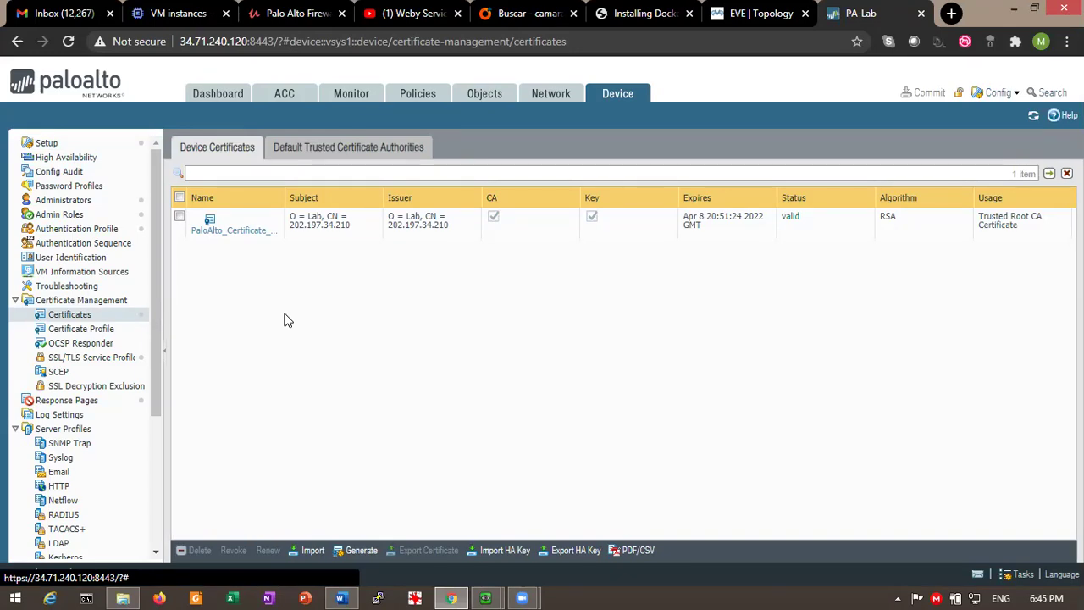
pyautogui.click(239, 238)
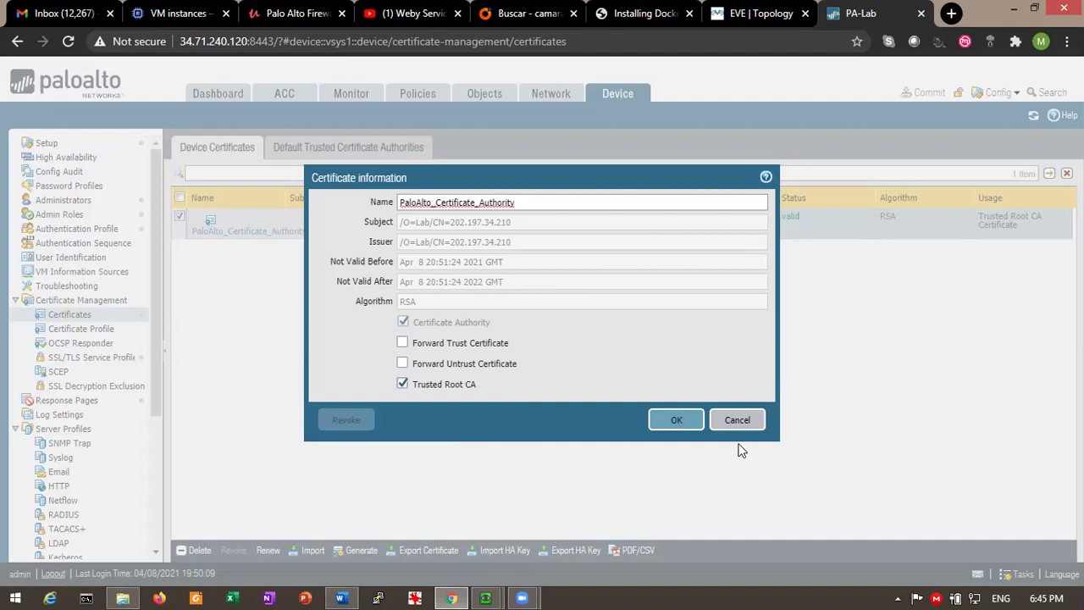
pyautogui.click(737, 415)
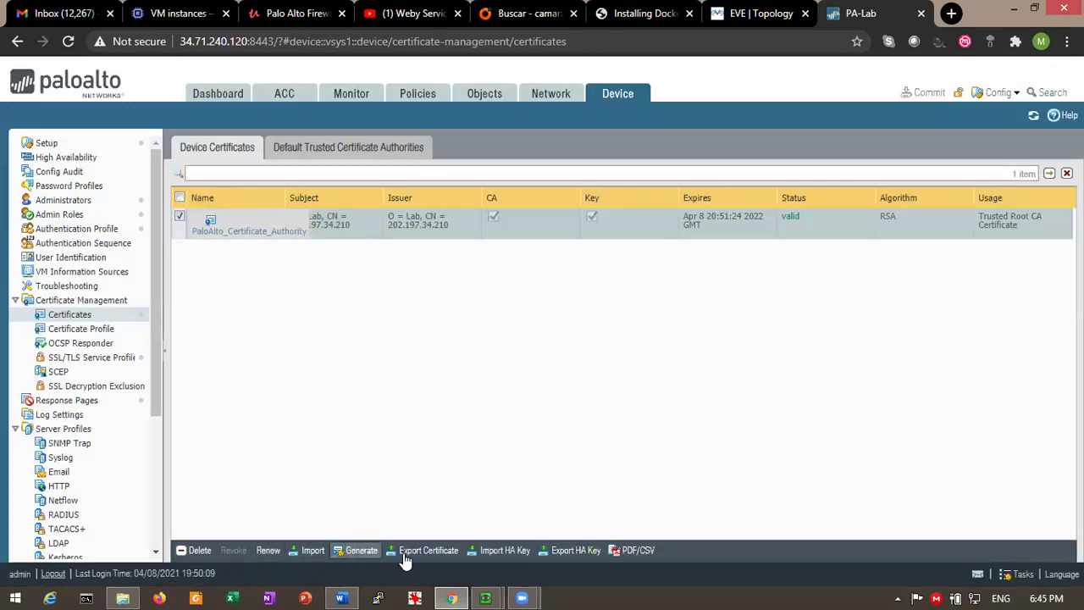
# Start generating a certificate with an IP-address common name, abandon it, and recheck the CA certificate.
pyautogui.click(366, 552)
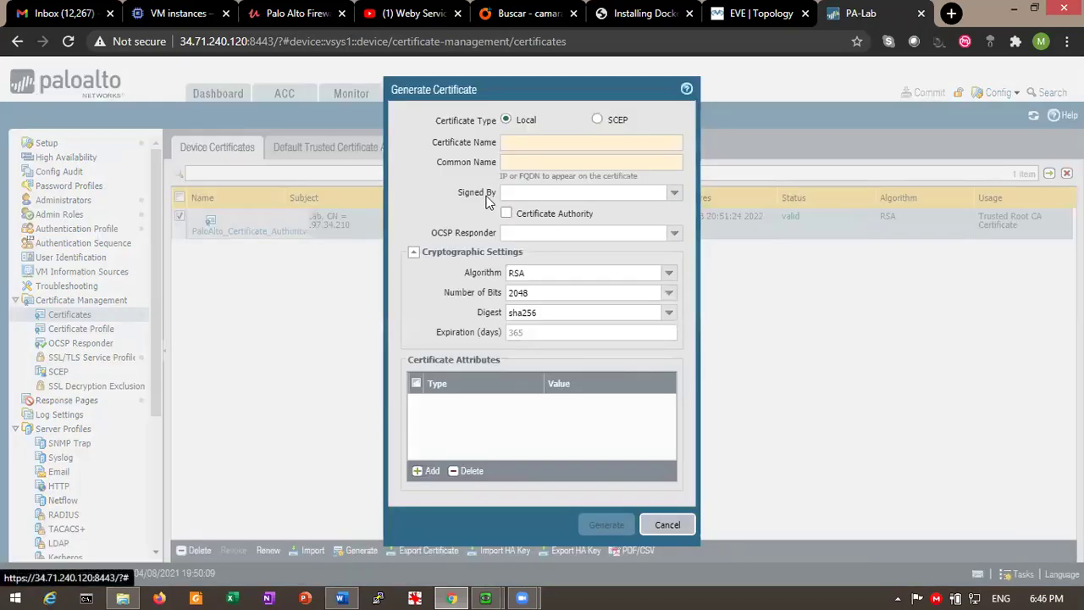
pyautogui.click(557, 144)
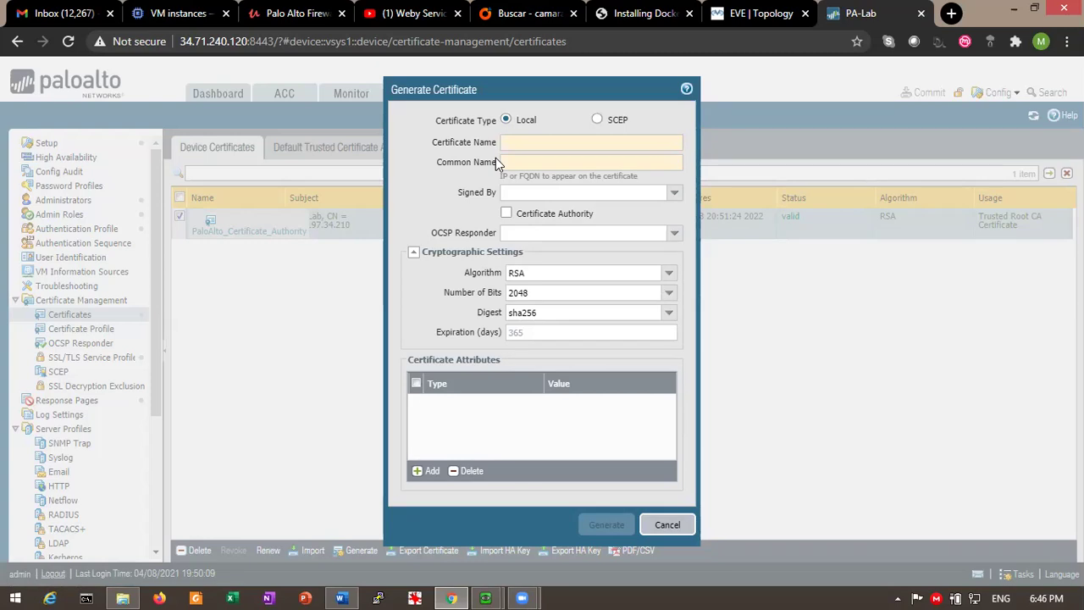
pyautogui.click(563, 164)
pyautogui.write('202.')
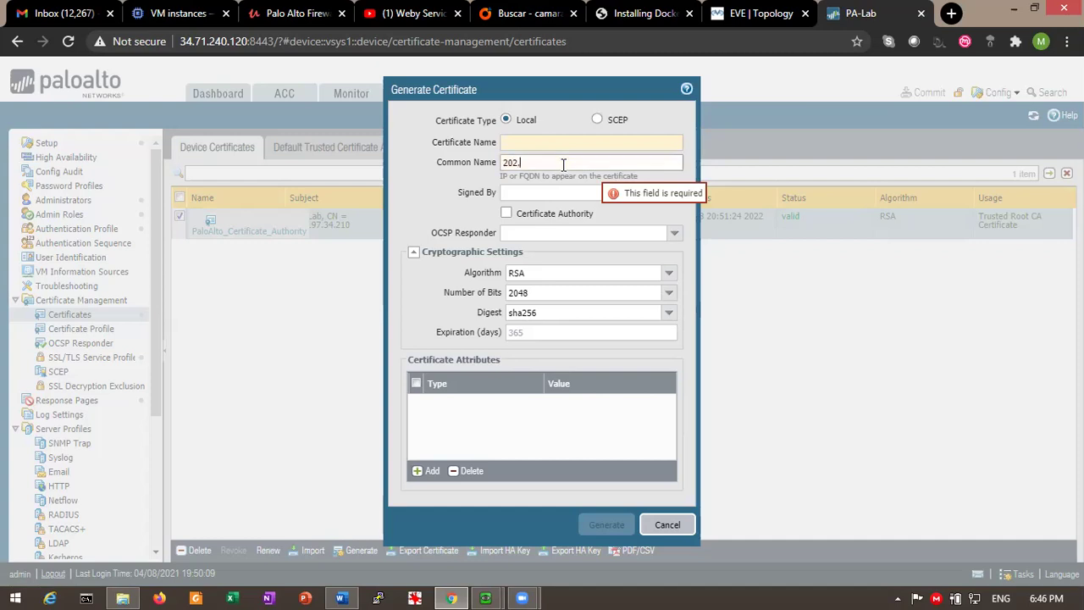
pyautogui.write('197.34.1210')
pyautogui.press('BackSpace')
pyautogui.press('BackSpace')
pyautogui.press('BackSpace')
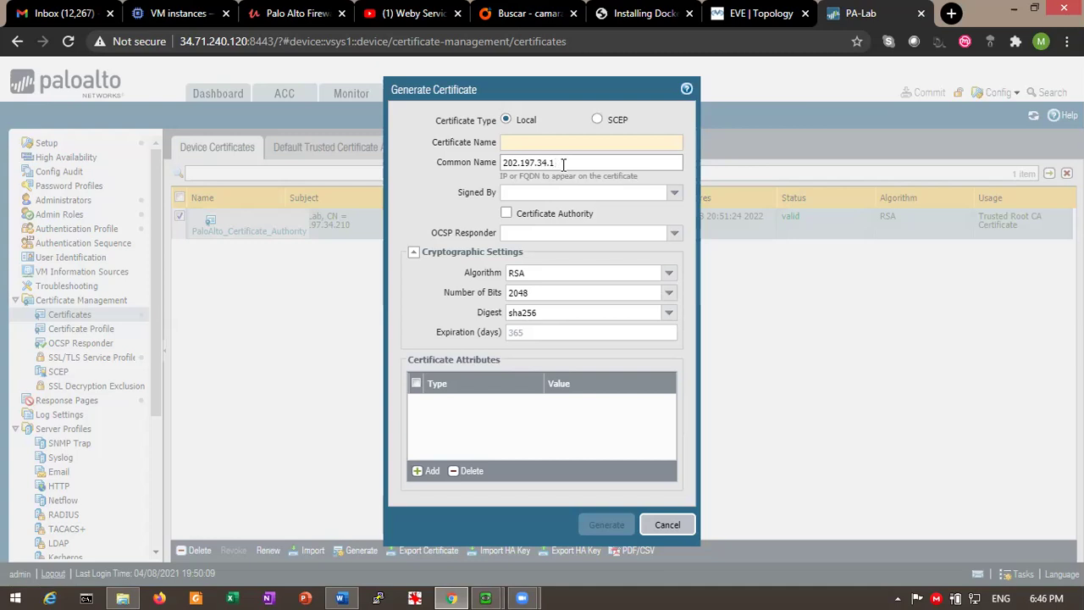
pyautogui.write('10')
pyautogui.click(667, 524)
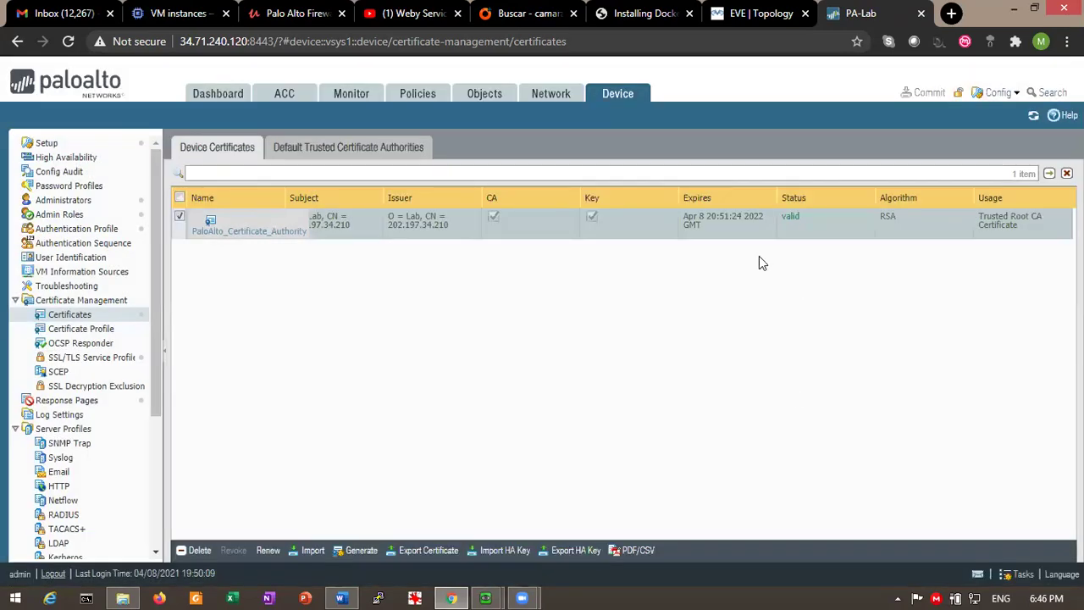
pyautogui.click(250, 229)
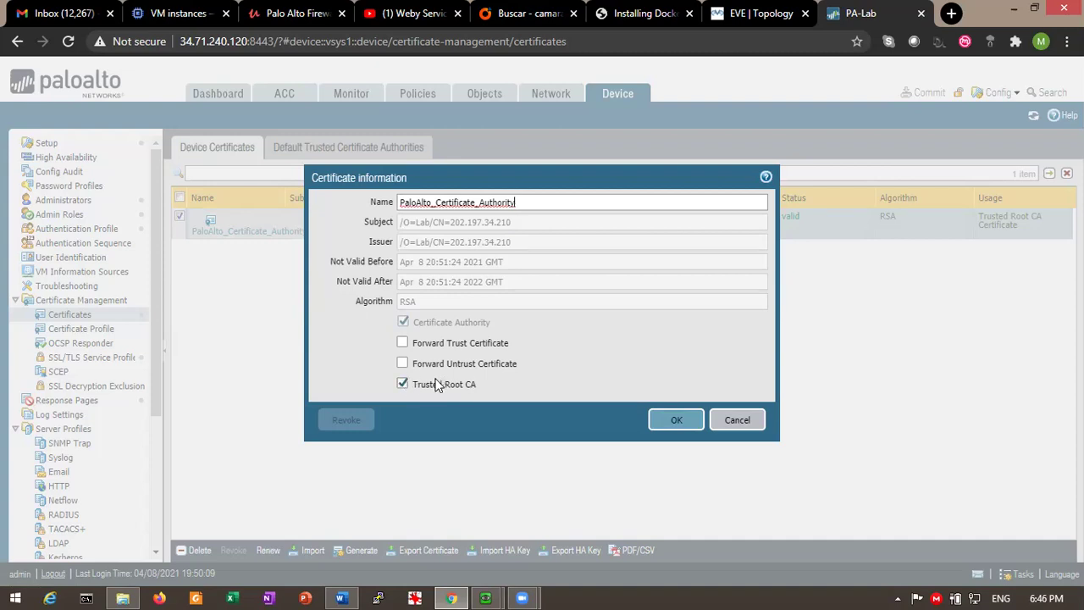
pyautogui.click(739, 420)
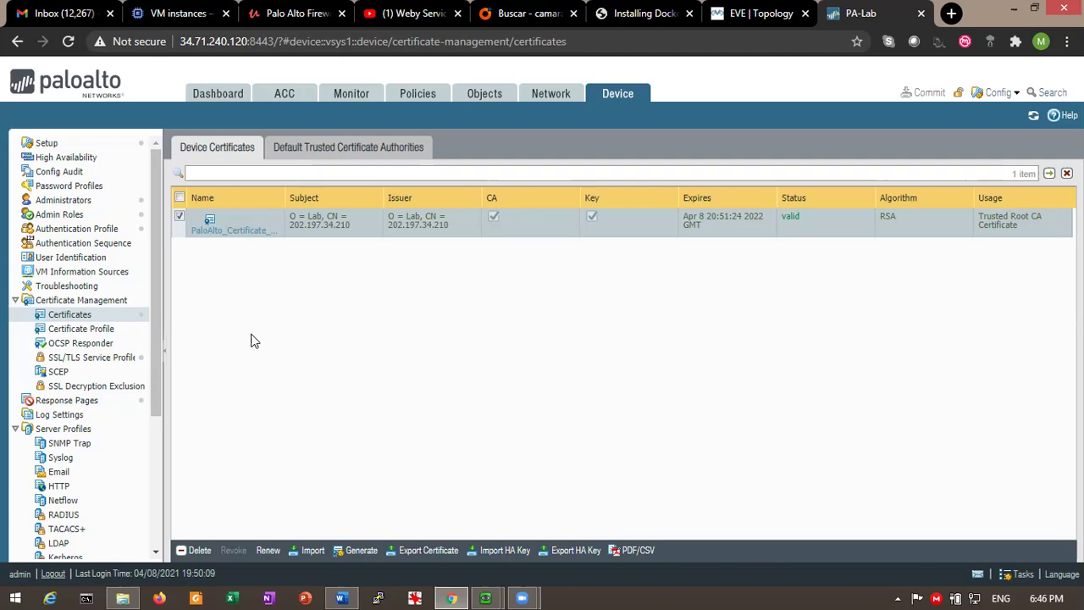
# Review Perfil_SSL_VPN_Remote's certificate, keeping PaloAlto_Certificate_Authority, and close the profile unchanged.
pyautogui.click(83, 359)
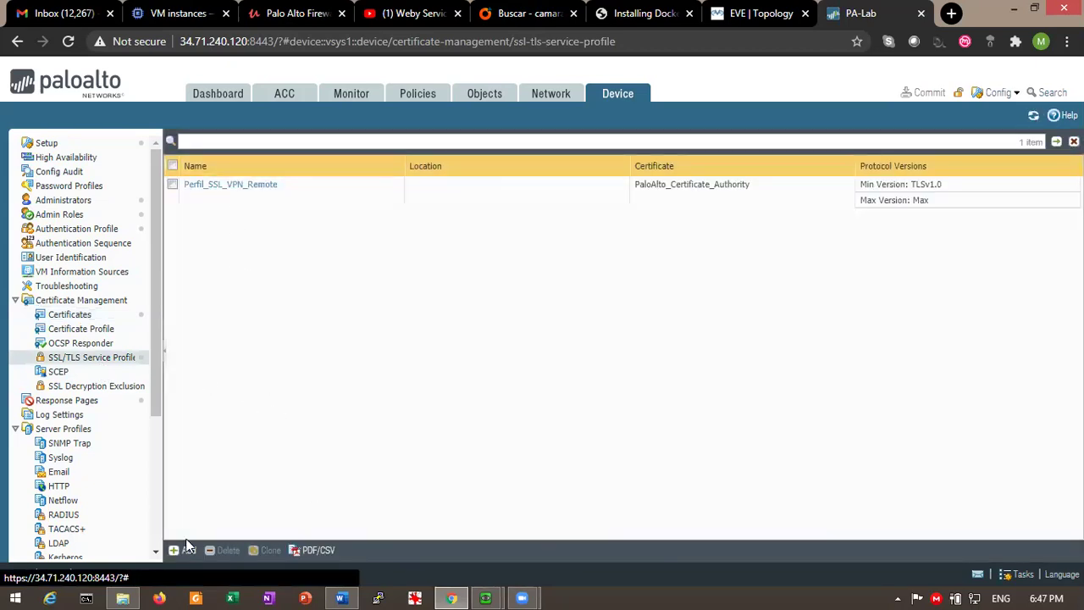
pyautogui.click(223, 184)
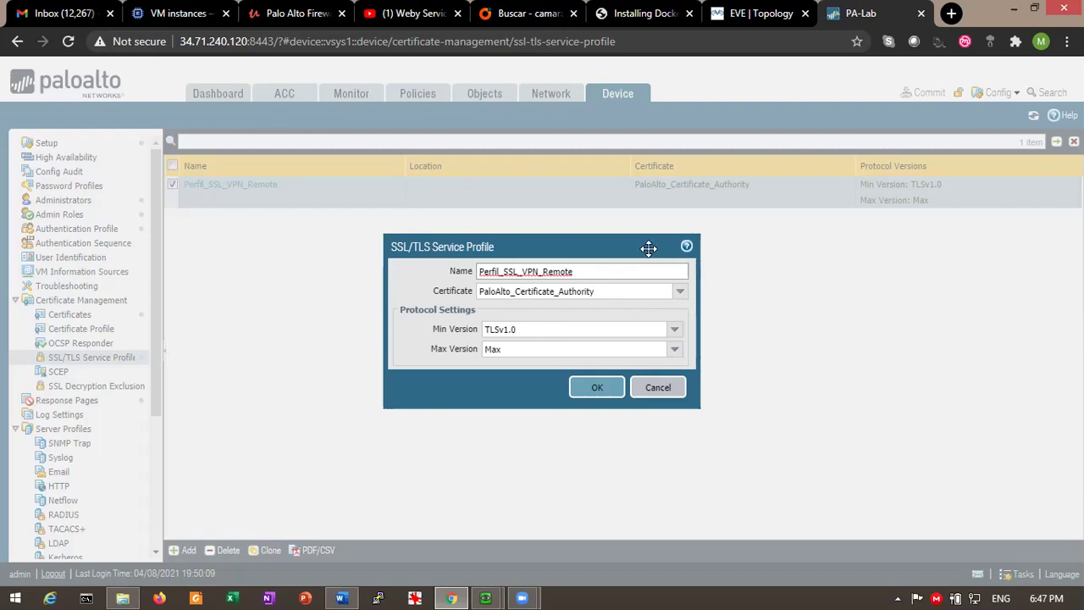
pyautogui.click(679, 291)
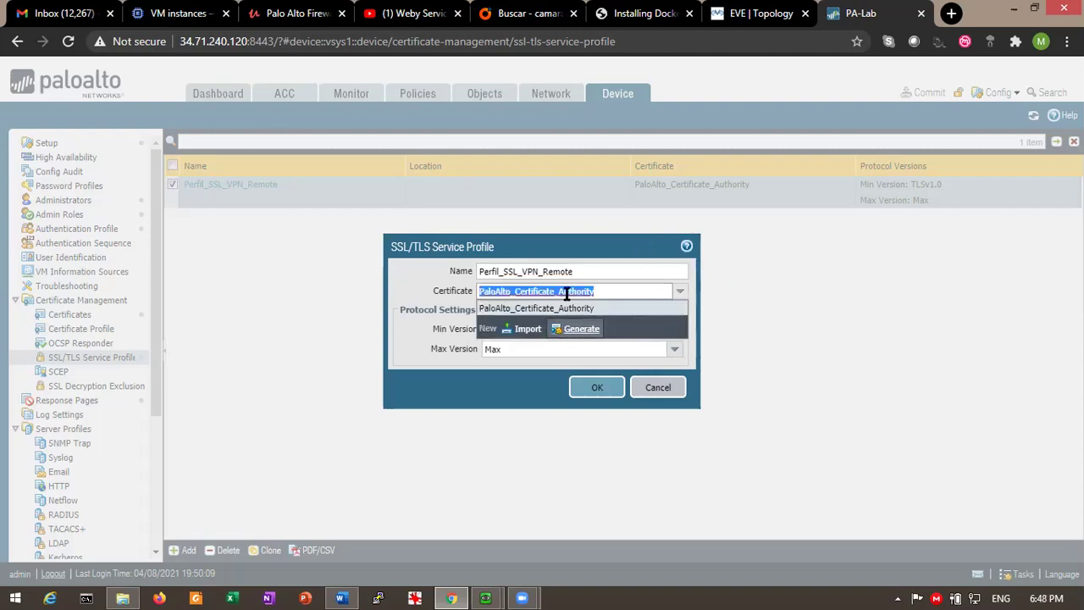
pyautogui.click(646, 259)
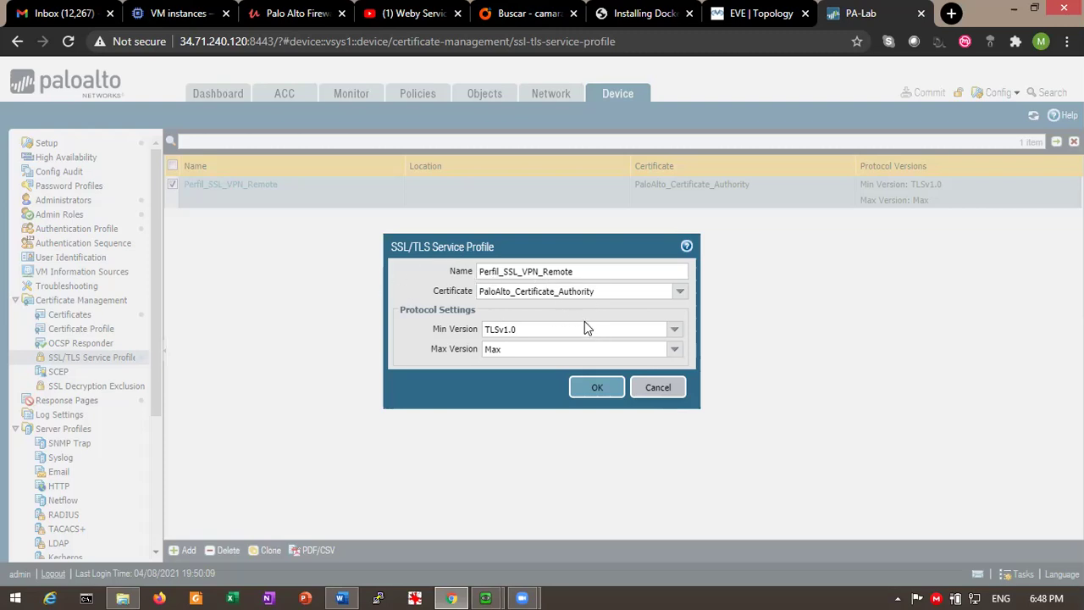
pyautogui.click(649, 386)
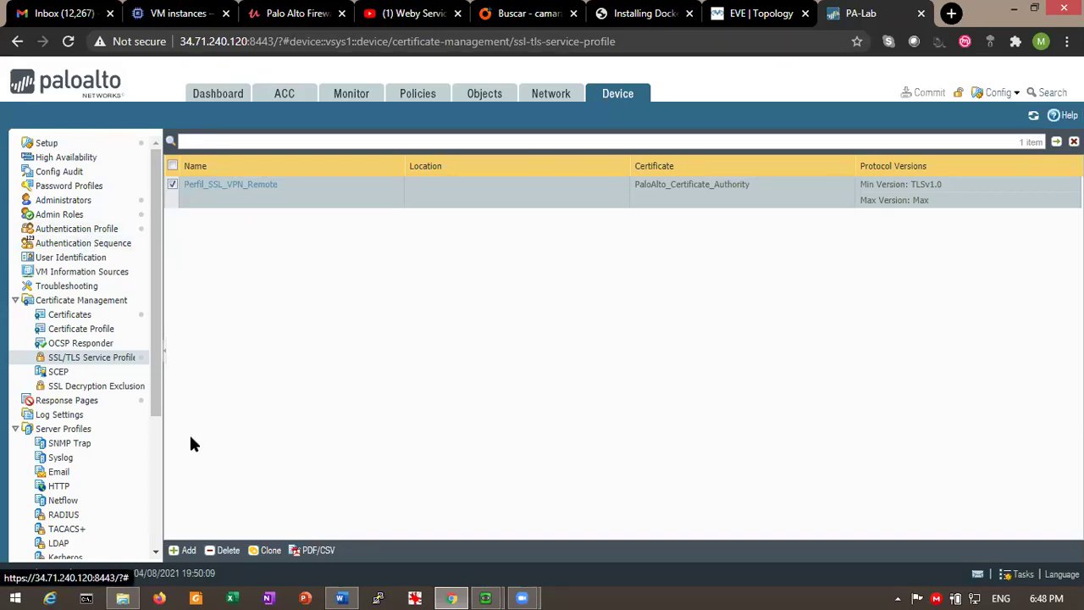
# Review VPN_Remote_Authentication_Prof: Local Database type, Usuarios_VPN_Remote allow list, lockout 0, without changes.
pyautogui.click(68, 229)
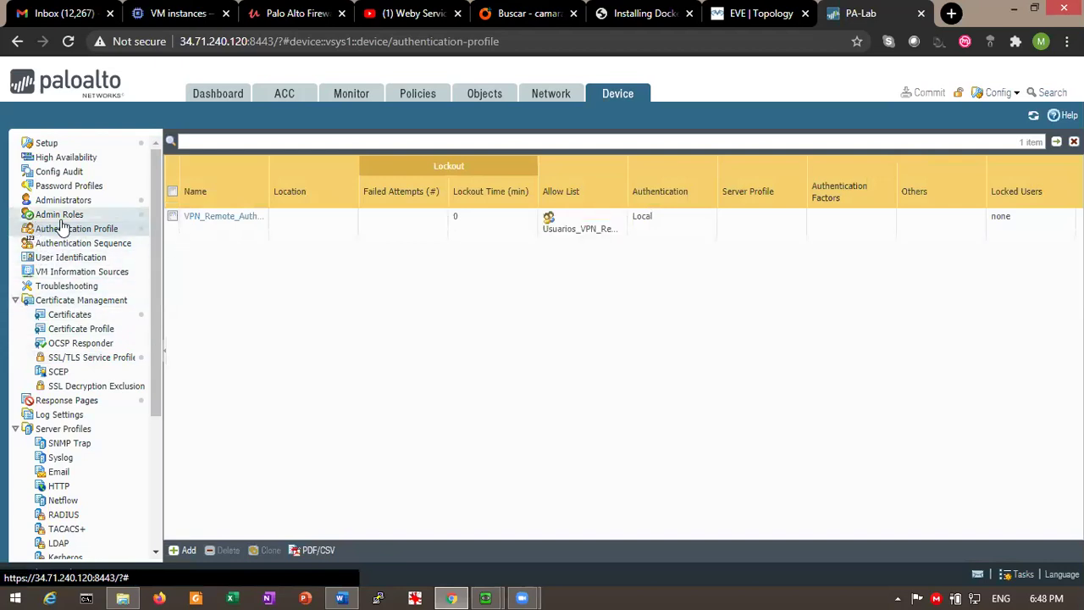
pyautogui.click(223, 218)
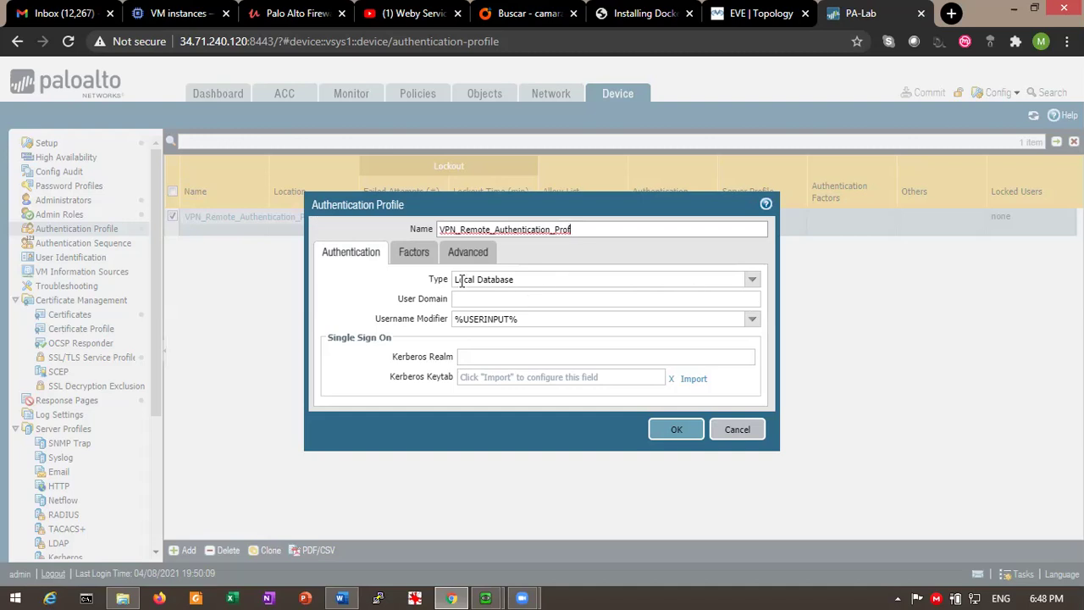
pyautogui.click(543, 280)
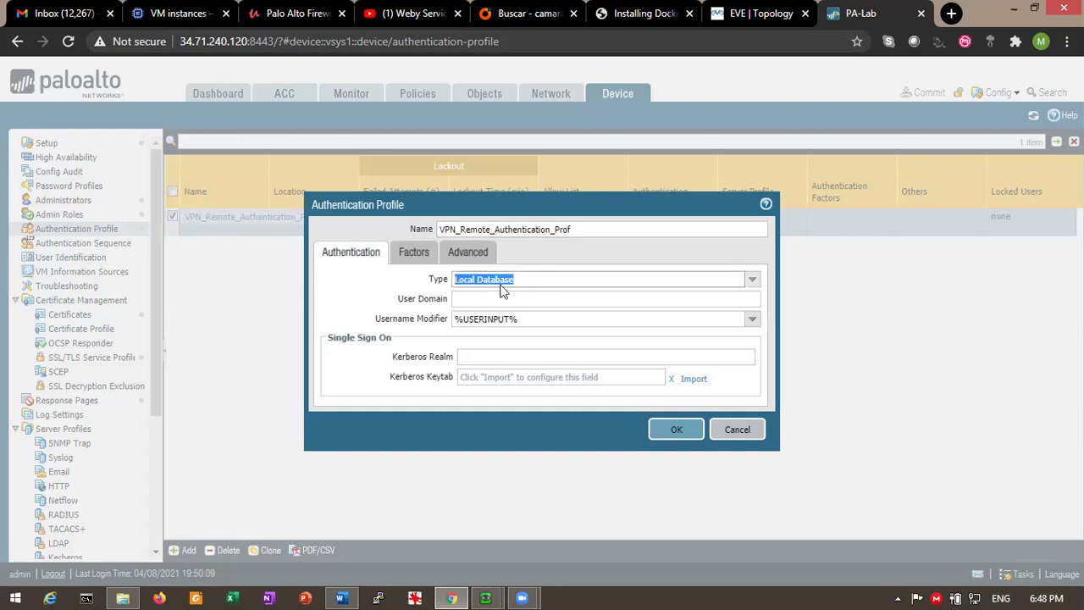
pyautogui.click(751, 280)
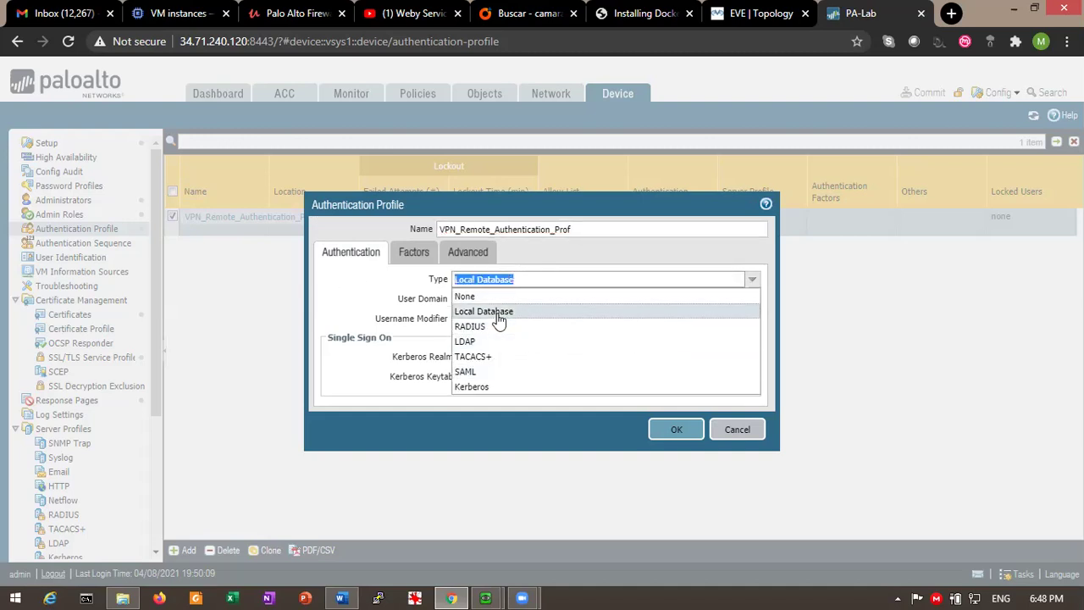
pyautogui.click(588, 263)
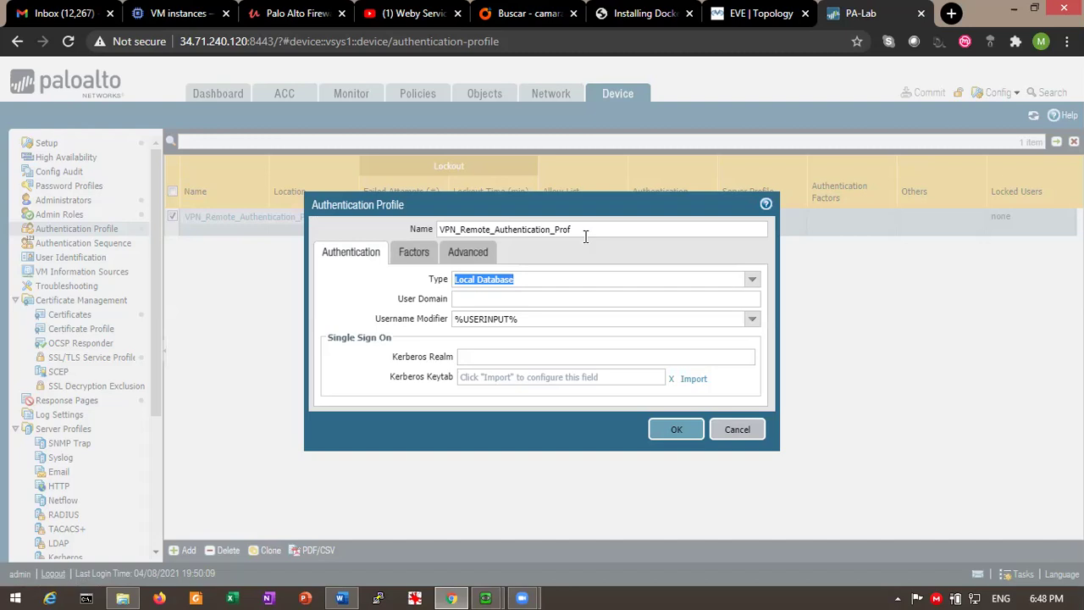
pyautogui.click(479, 254)
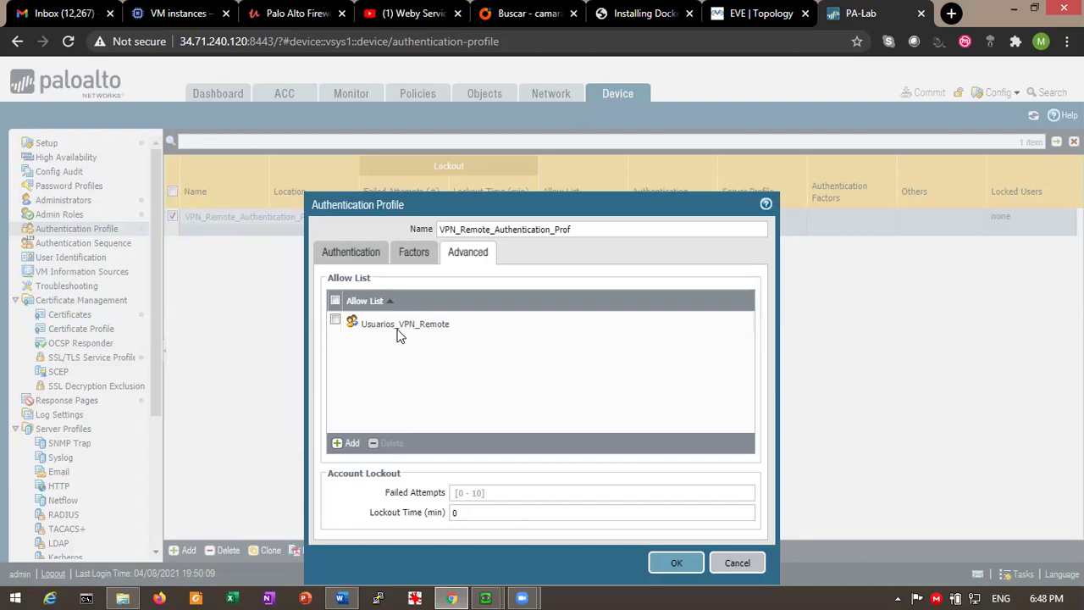
pyautogui.click(729, 563)
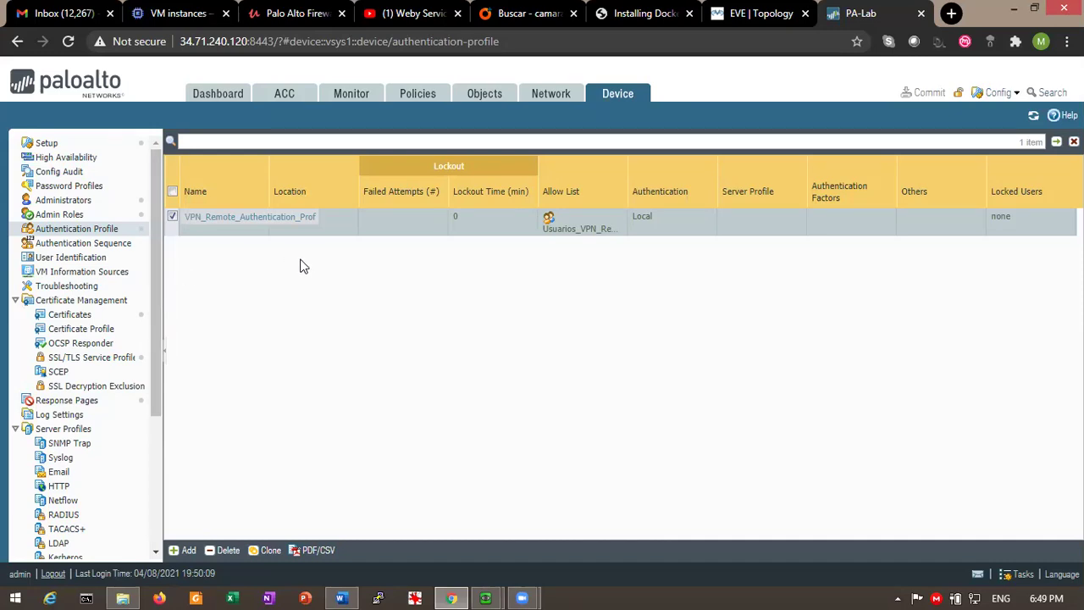
# Open the local user groups list and discard a newly started group.
pyautogui.scroll(-3, 165, 396)
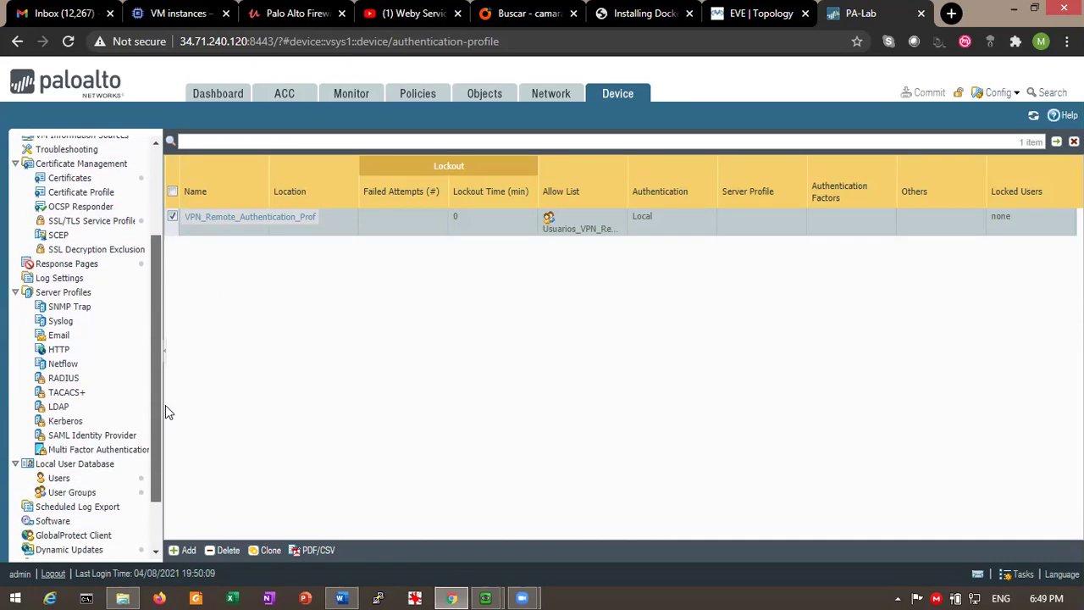
pyautogui.click(68, 493)
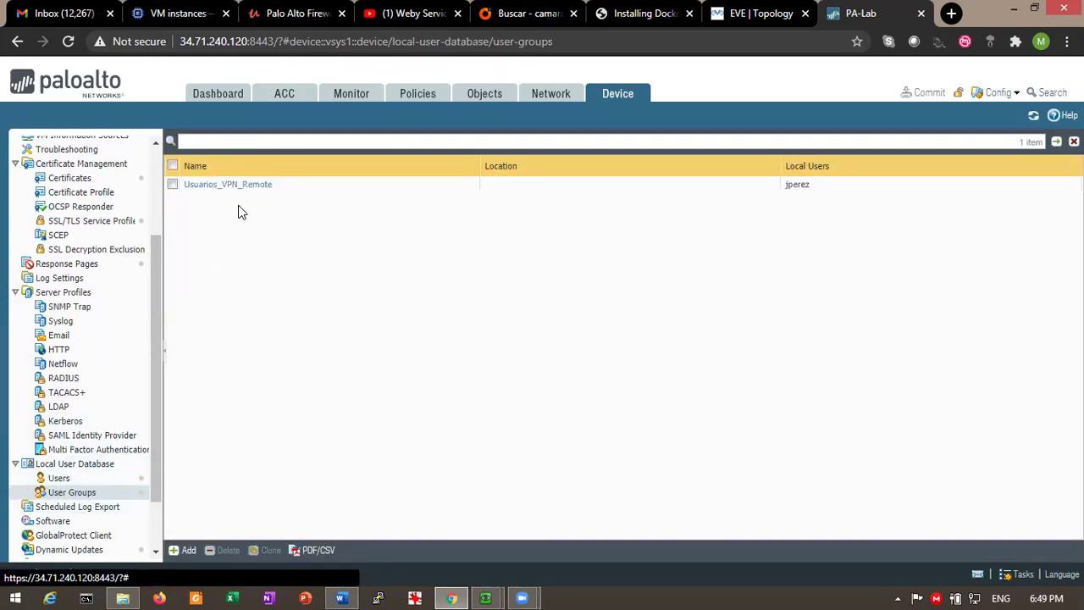
pyautogui.click(182, 551)
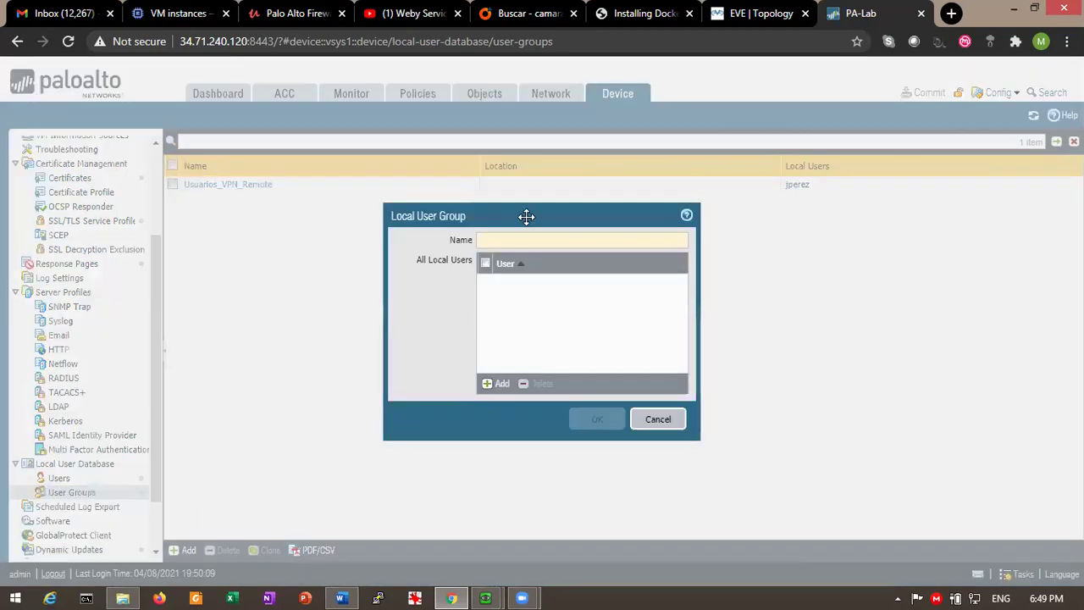
pyautogui.click(654, 419)
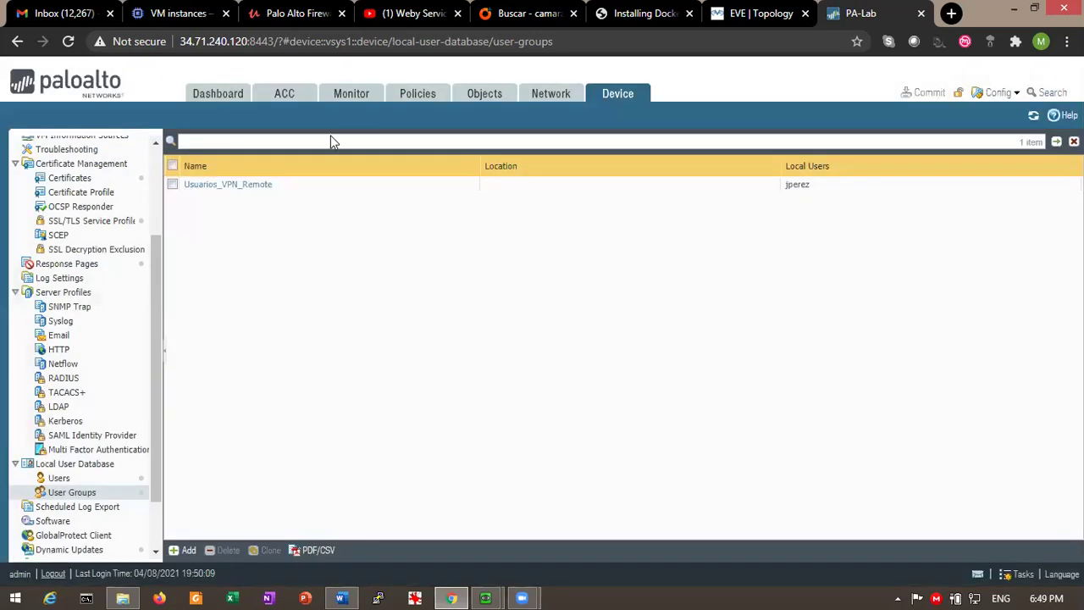
# Inspect the local VPN user's account settings without changes.
pyautogui.click(68, 480)
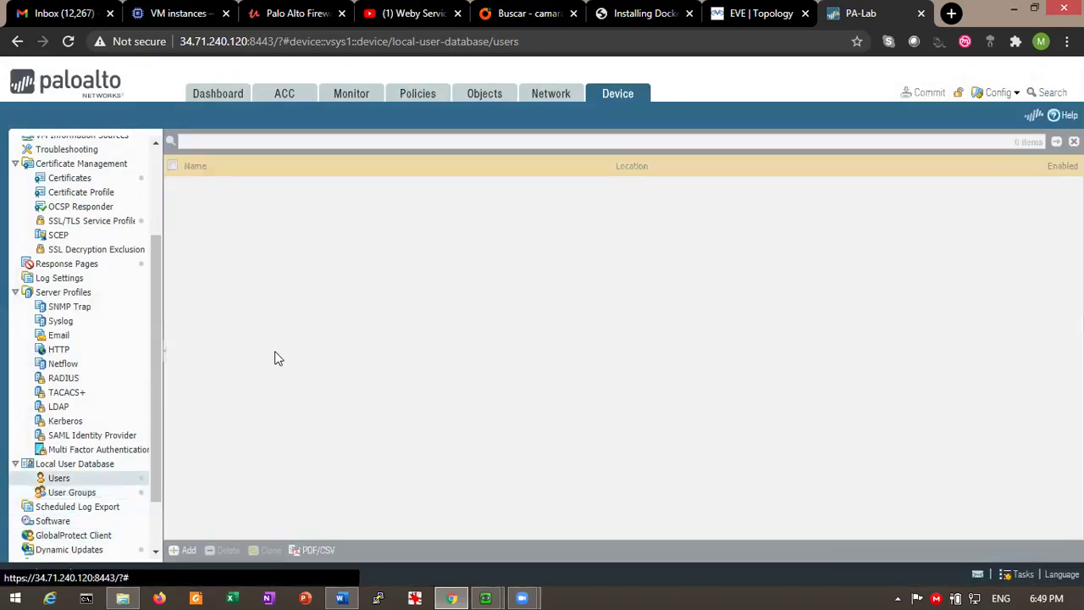
pyautogui.click(196, 185)
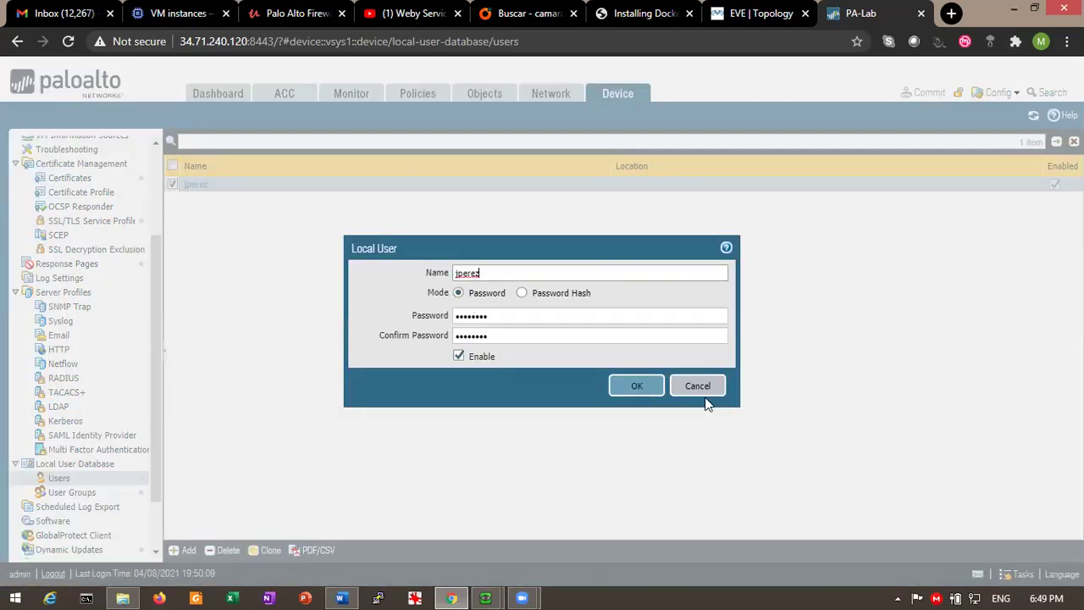
pyautogui.click(662, 385)
# Check Usuarios_VPN_Remote's single member, then return to the authentication profiles page.
pyautogui.click(88, 495)
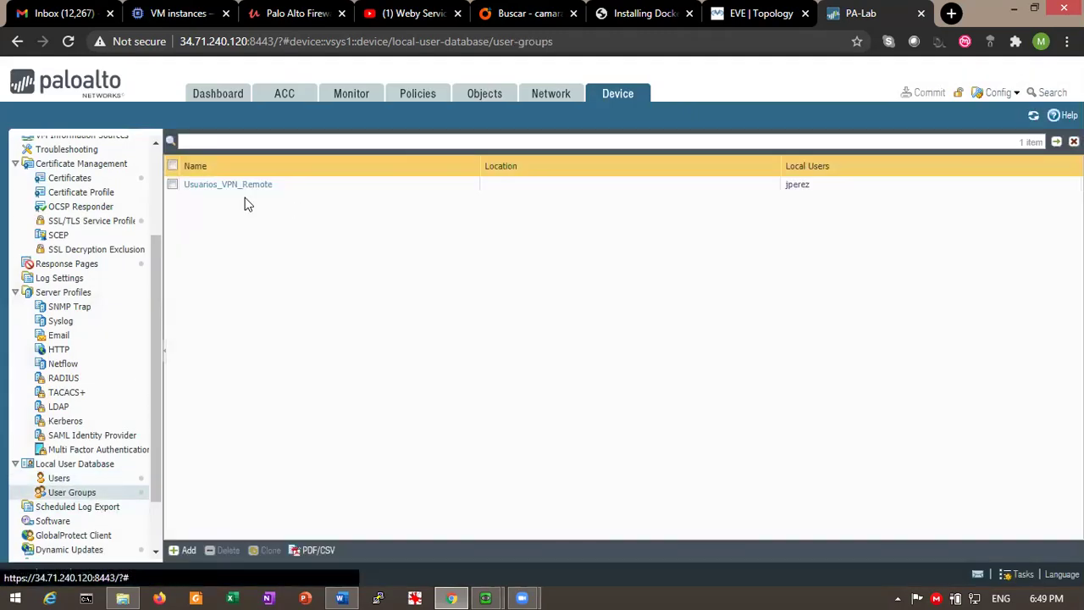
pyautogui.click(222, 185)
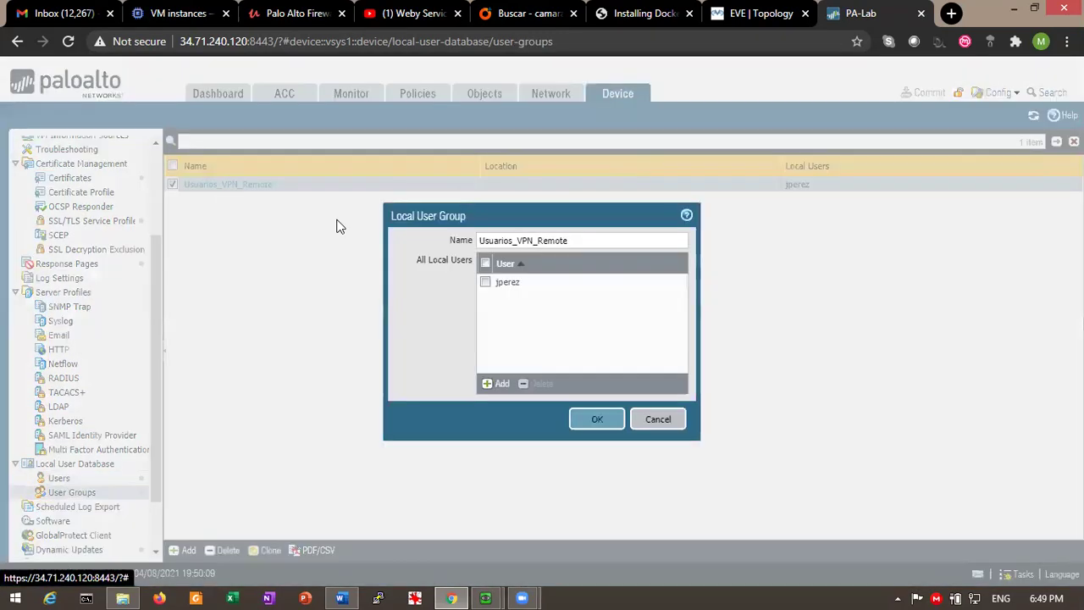
pyautogui.click(655, 417)
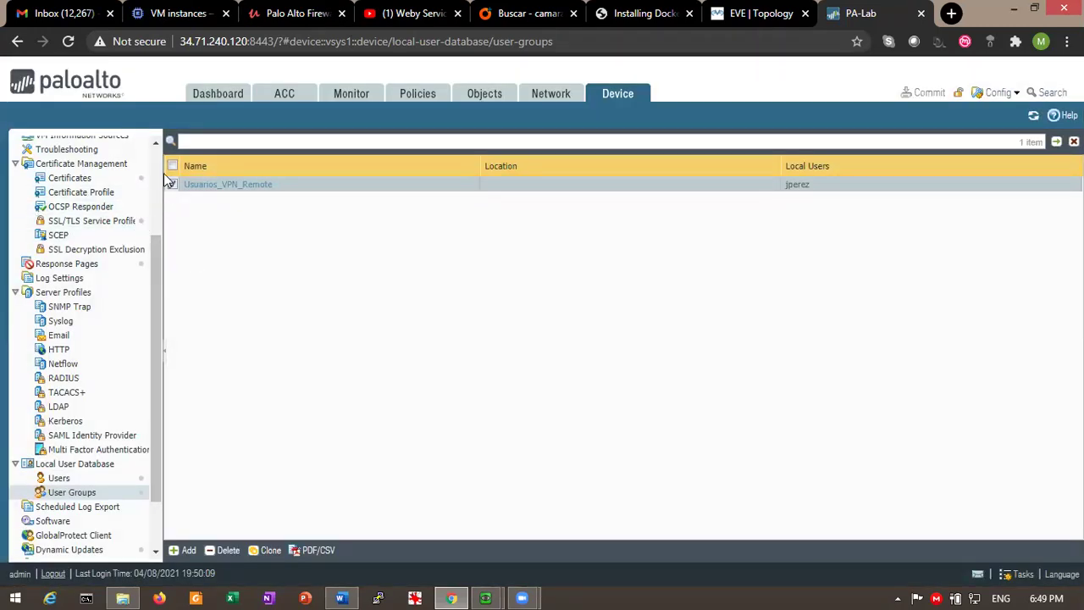
pyautogui.scroll(3, 164, 173)
pyautogui.click(72, 230)
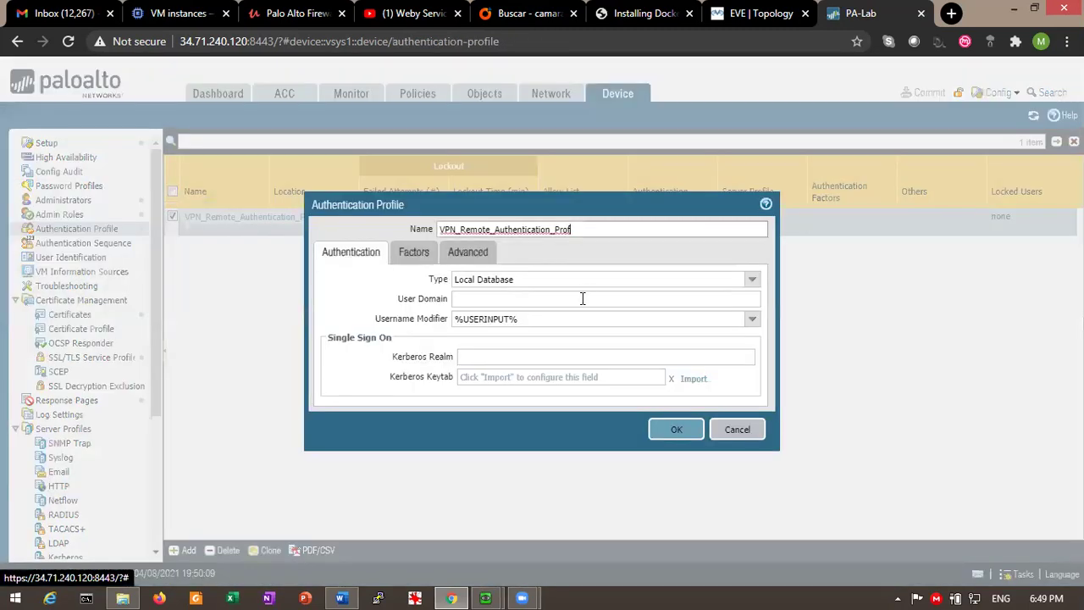
pyautogui.click(480, 255)
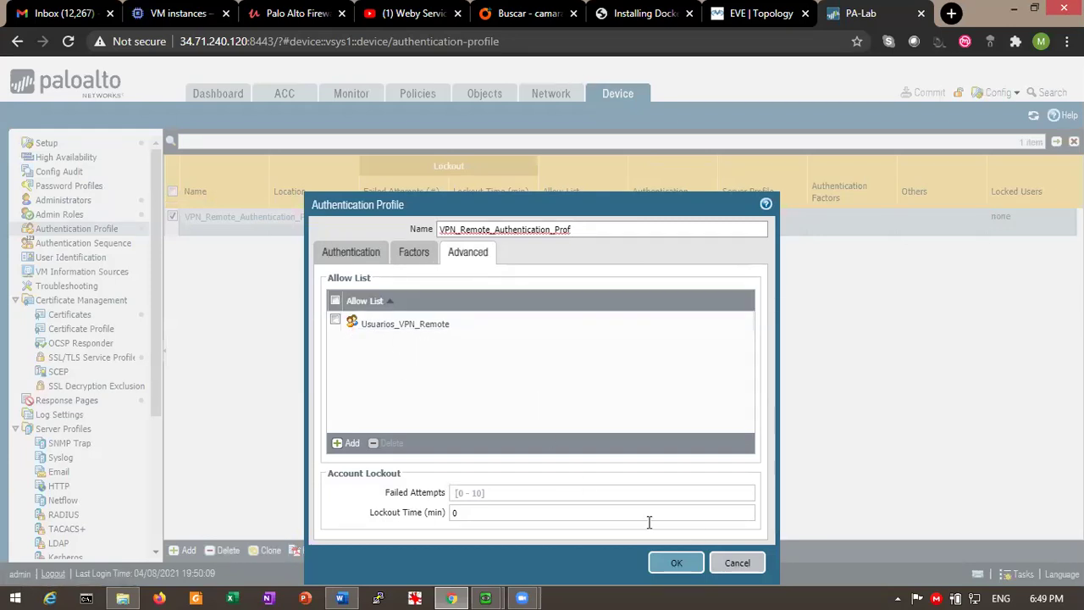
pyautogui.click(737, 562)
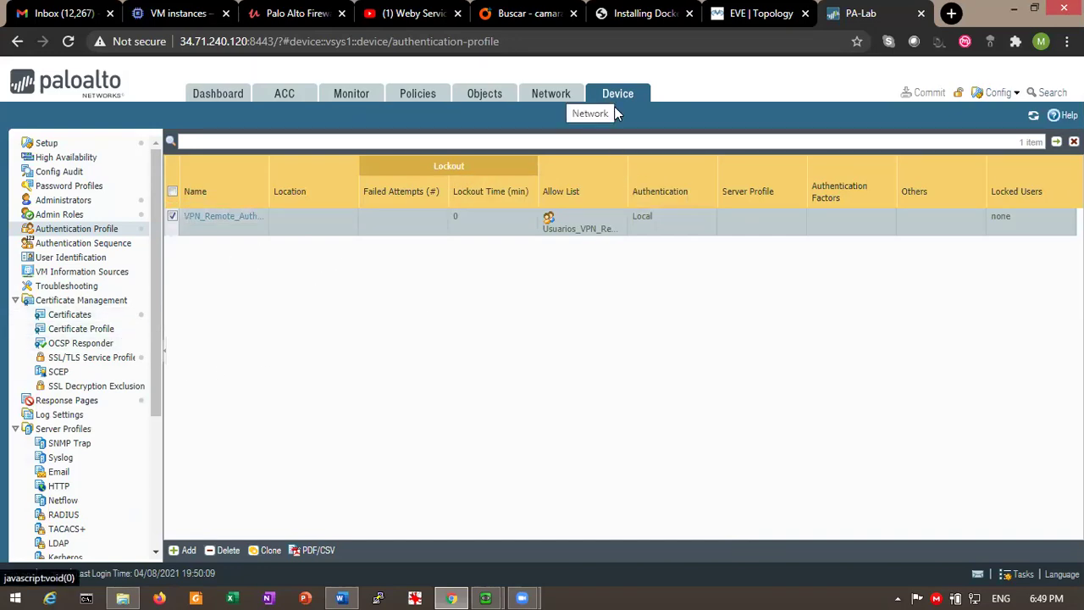
# Open Network > Interfaces, list the Ethernet then Tunnel interfaces, and open tunnel.1.
pyautogui.click(520, 101)
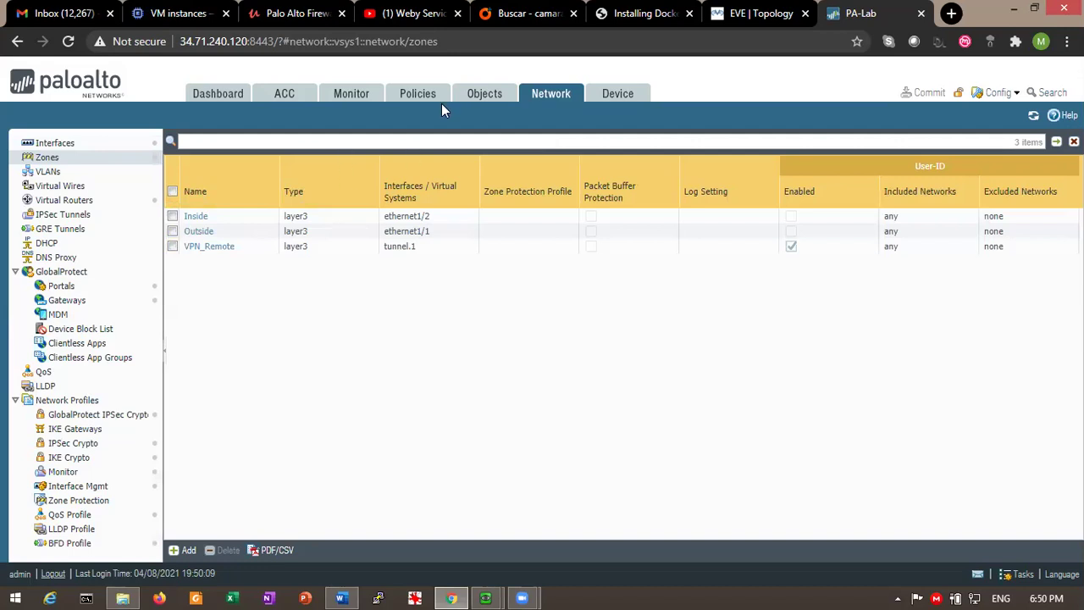
pyautogui.click(106, 145)
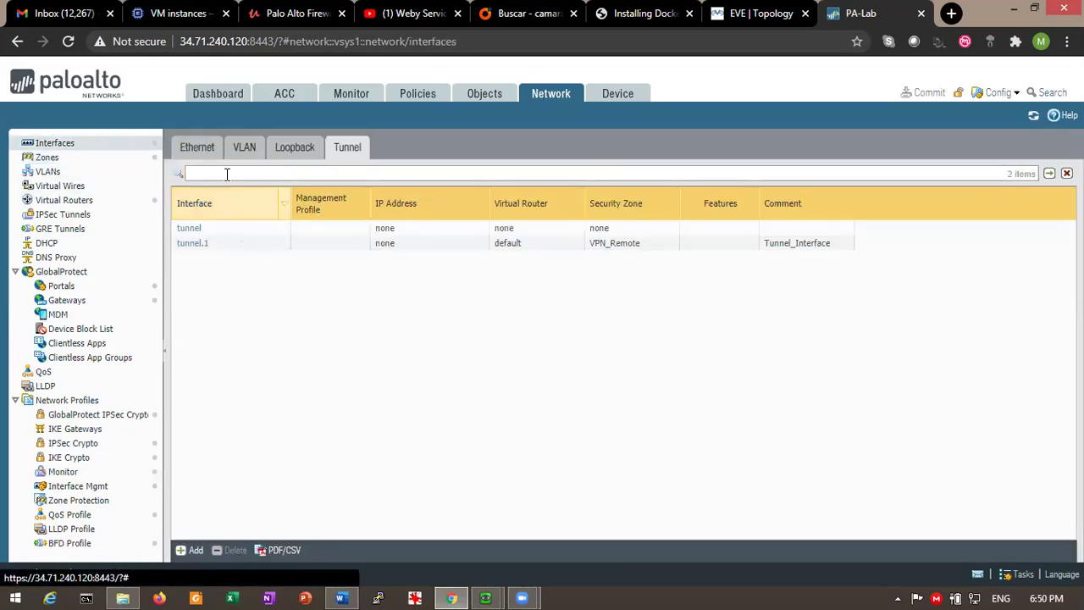
pyautogui.click(200, 149)
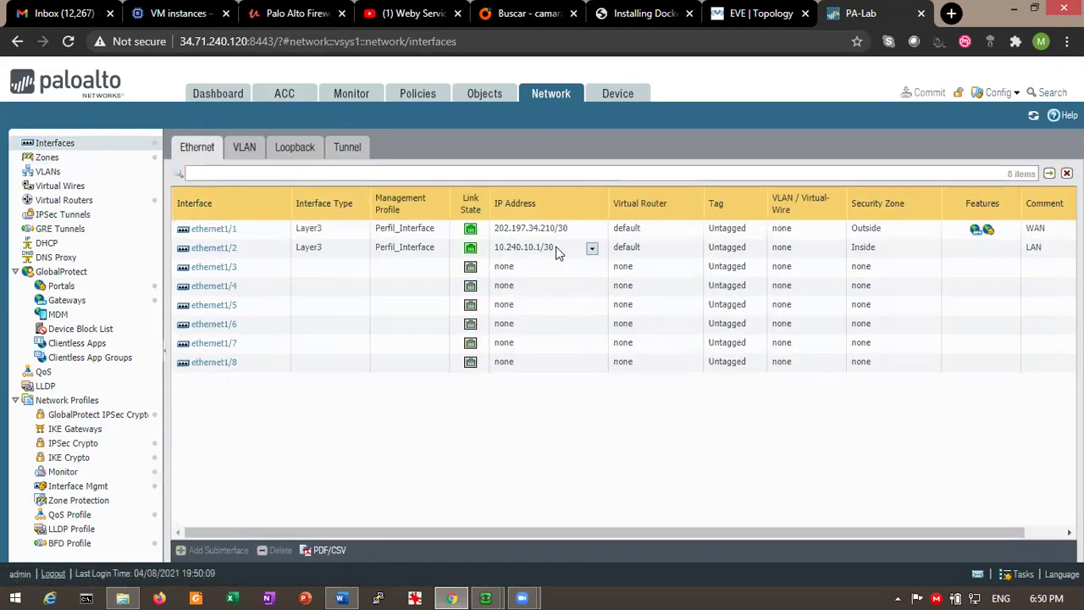
pyautogui.click(349, 149)
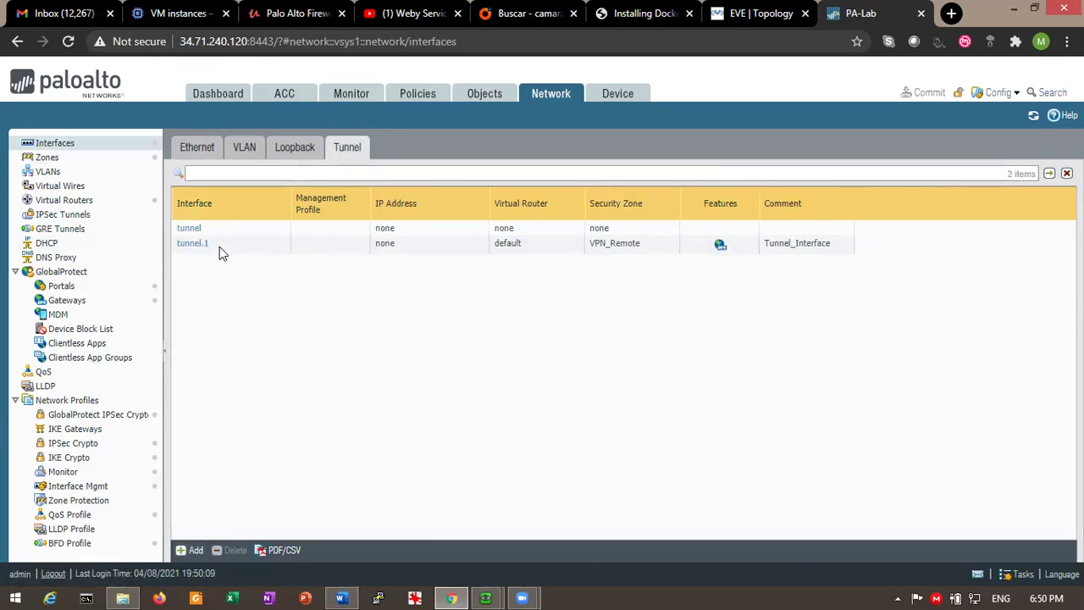
pyautogui.click(190, 244)
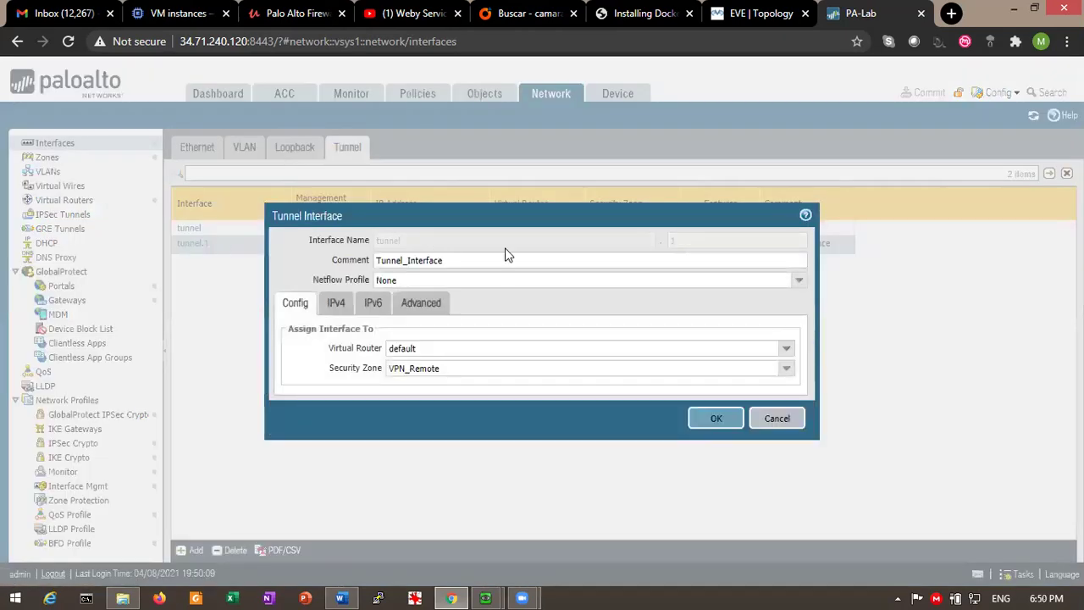
# Start a new tunnel interface to browse its zone and router options, then discard it.
pyautogui.click(758, 427)
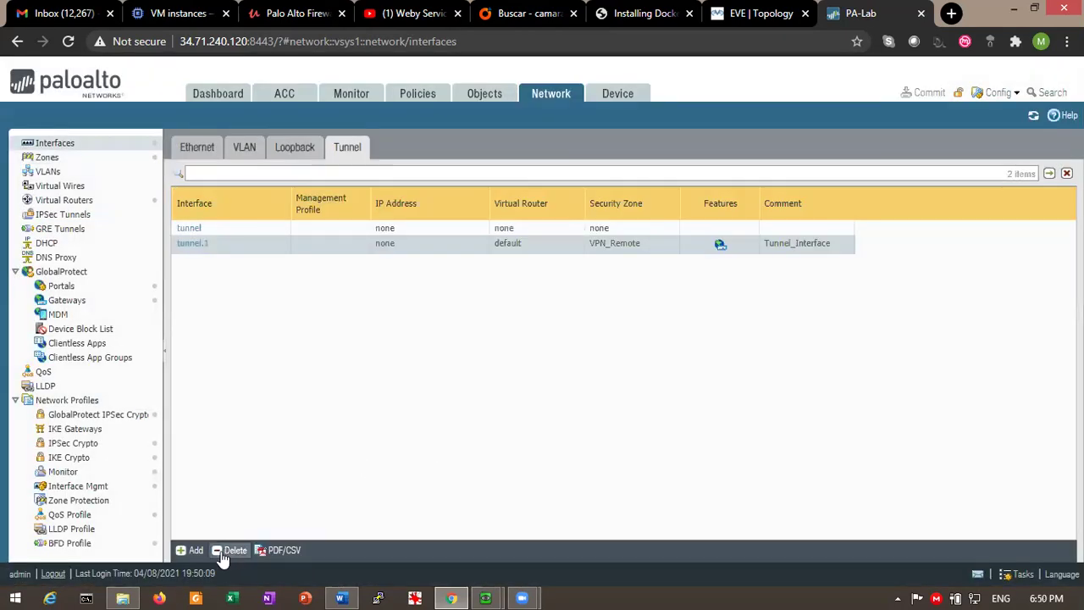
pyautogui.click(196, 551)
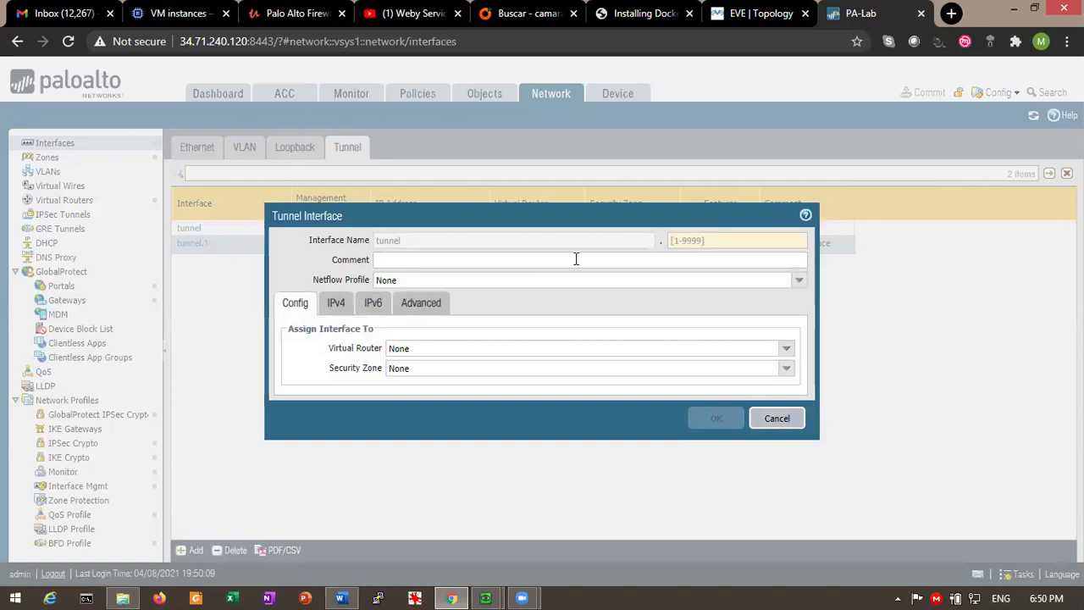
pyautogui.click(680, 241)
pyautogui.click(786, 369)
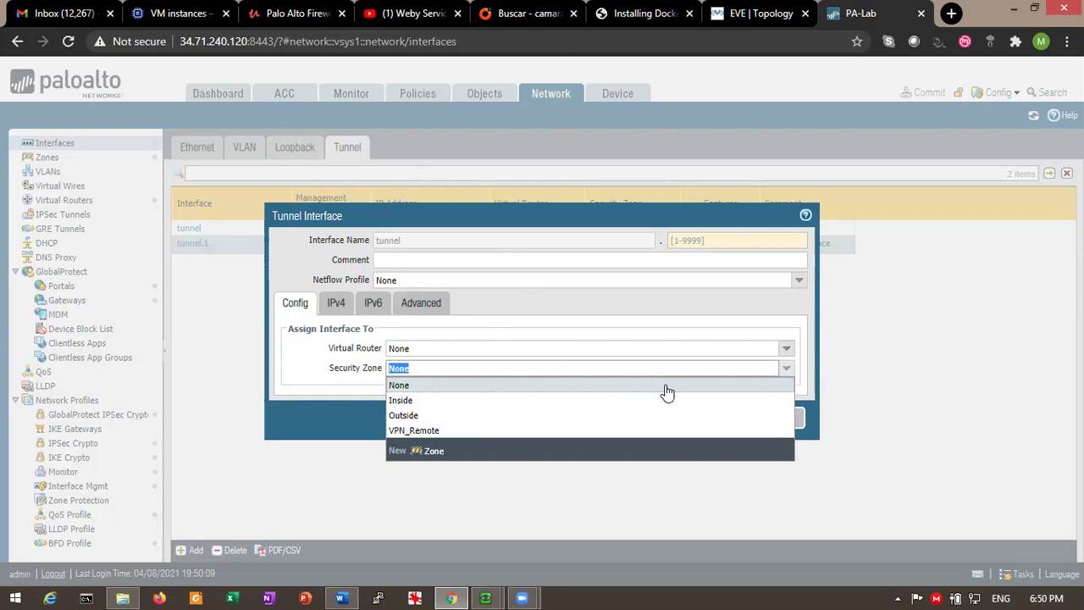
pyautogui.click(787, 349)
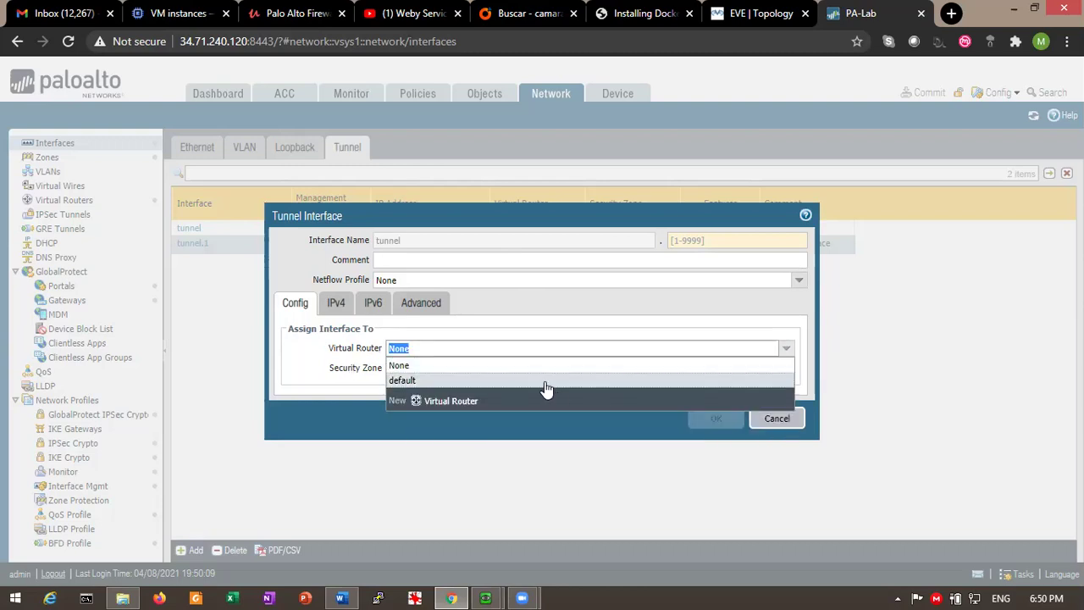
pyautogui.click(537, 343)
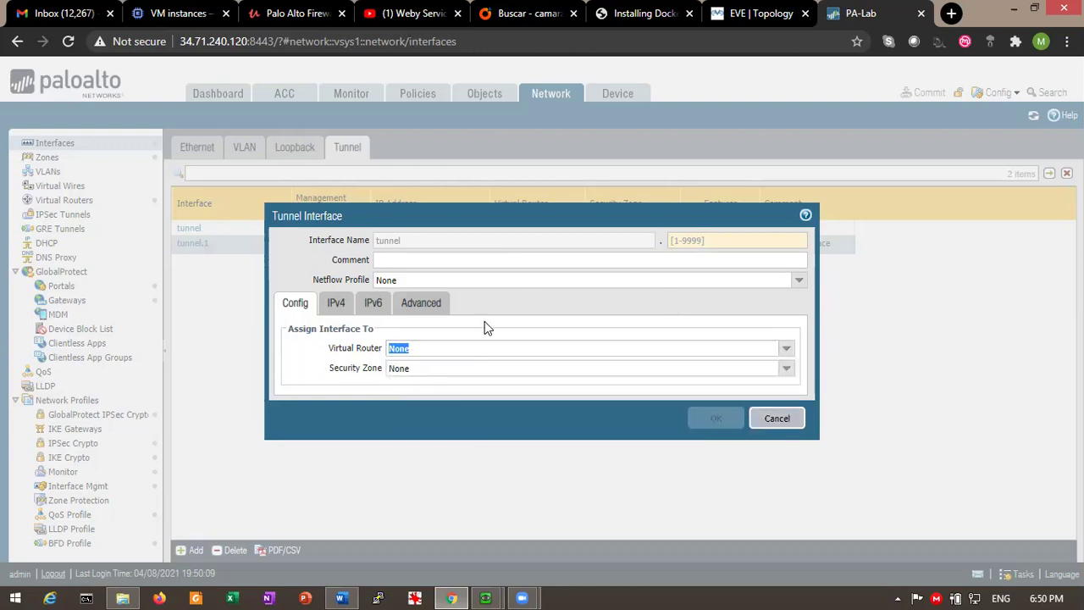
pyautogui.click(410, 303)
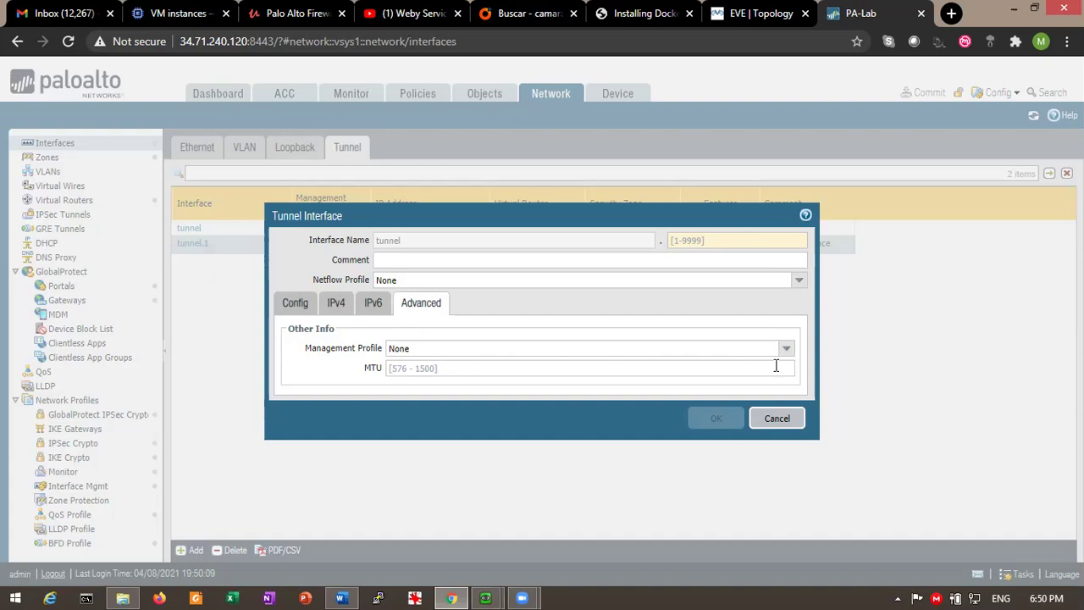
pyautogui.click(775, 418)
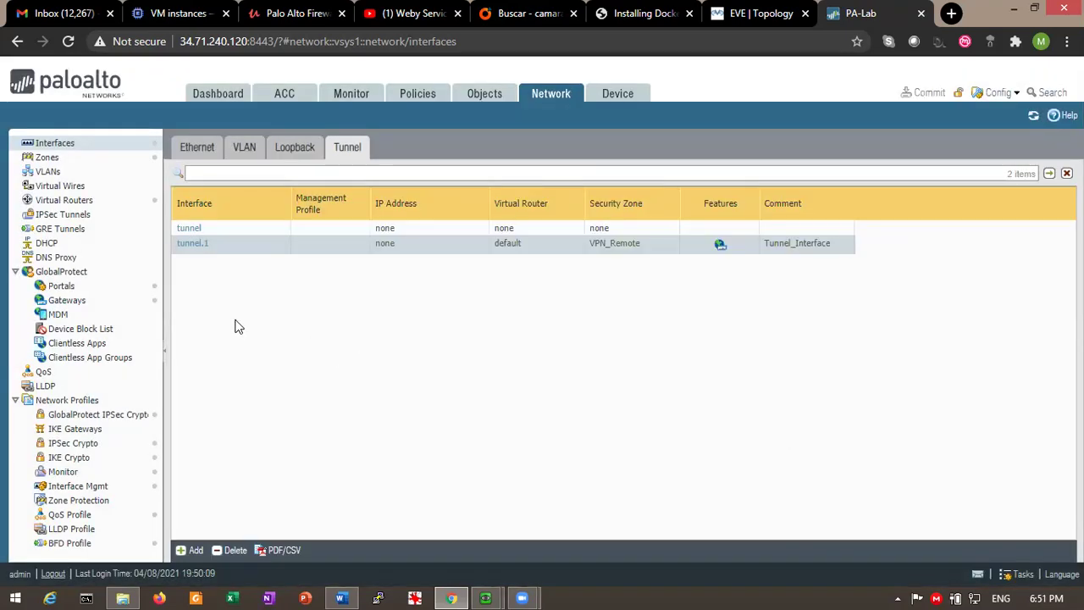
# Recheck tunnel.1: management profile None, virtual router default, zone VPN_Remote, then cancel.
pyautogui.click(193, 243)
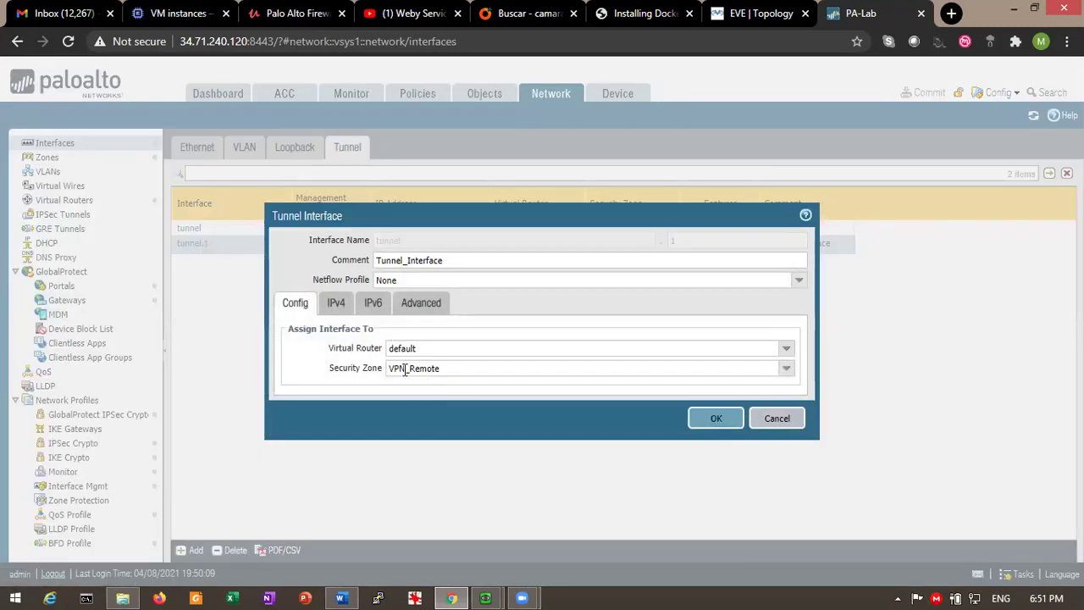
pyautogui.click(440, 303)
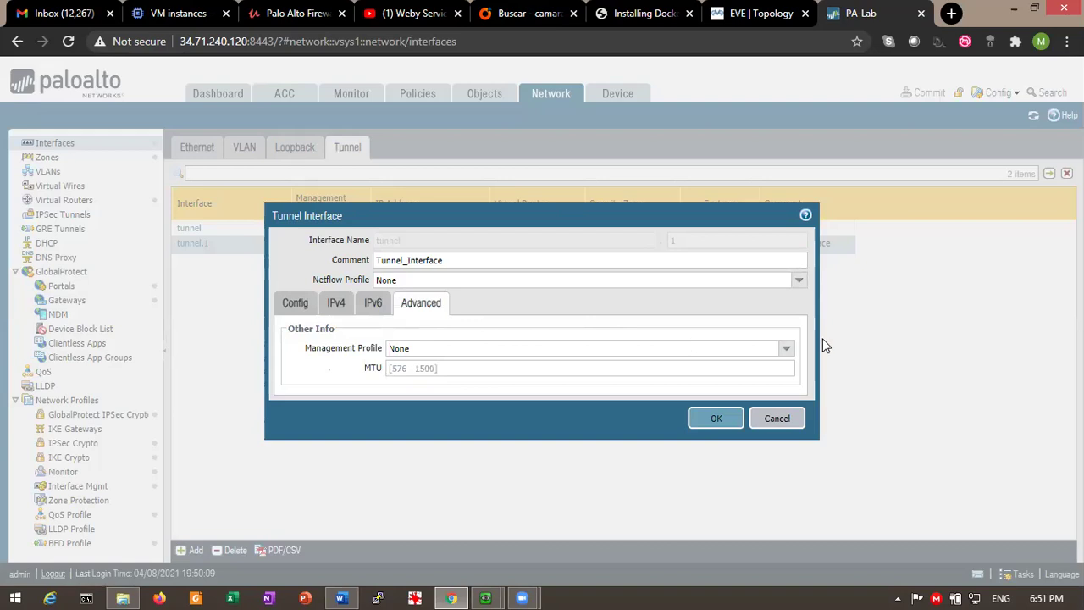
pyautogui.click(782, 352)
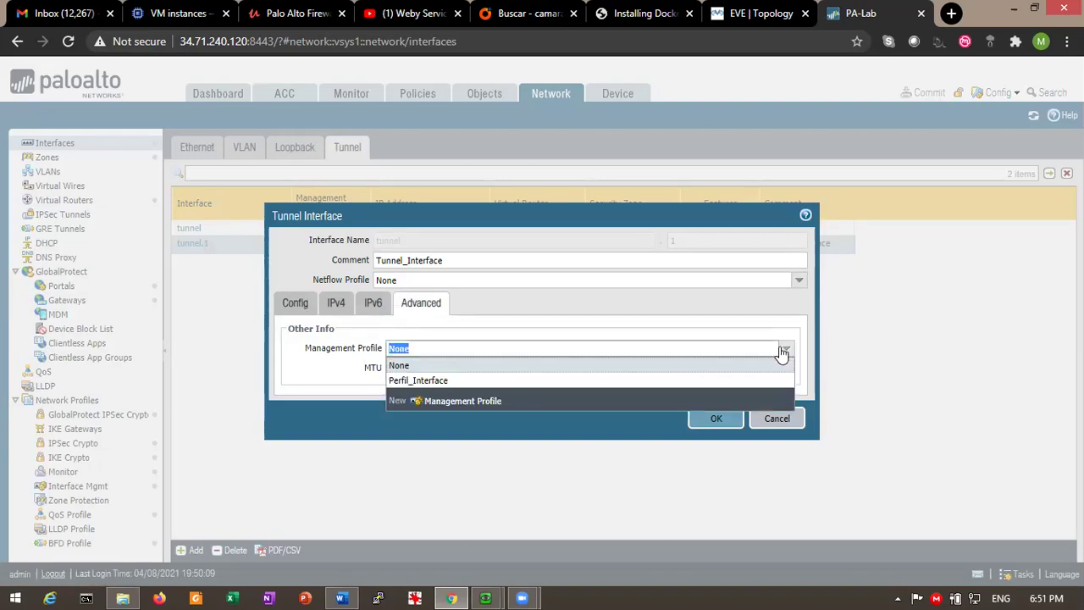
pyautogui.click(716, 329)
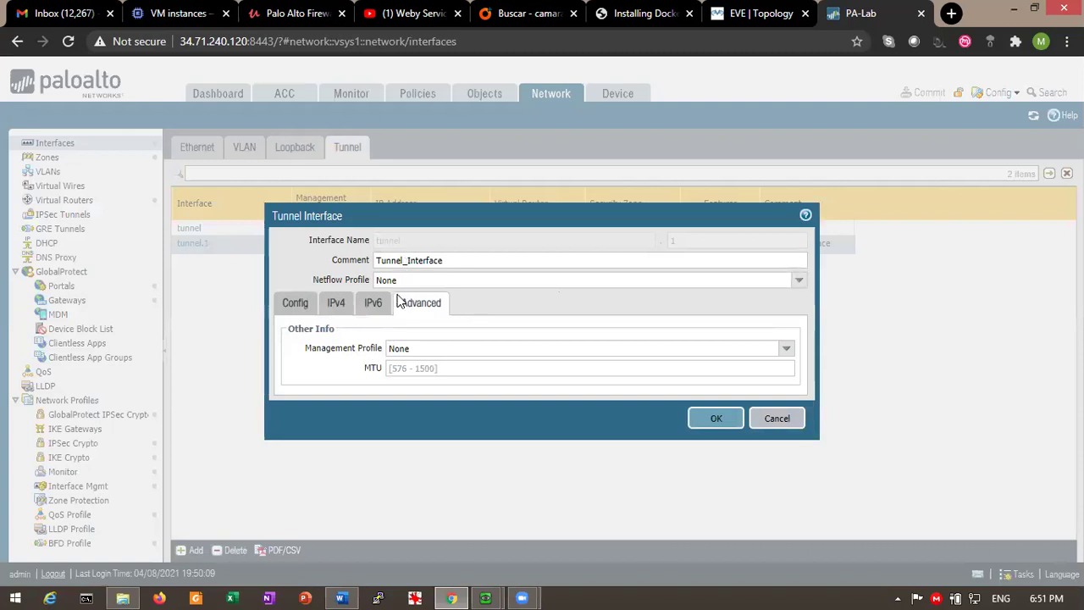
pyautogui.click(288, 307)
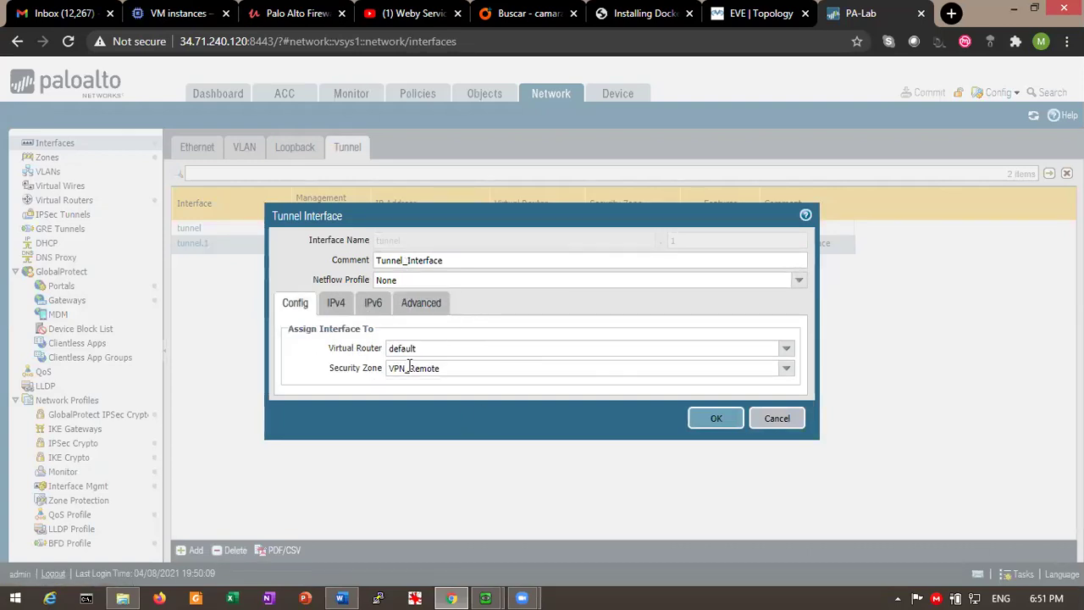
pyautogui.click(769, 417)
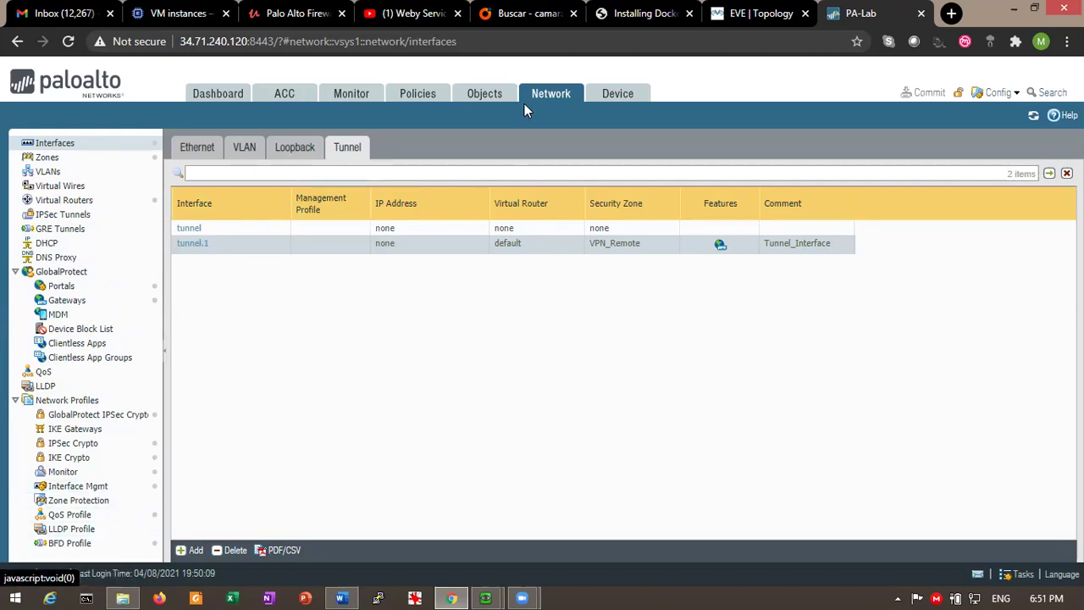
pyautogui.click(618, 93)
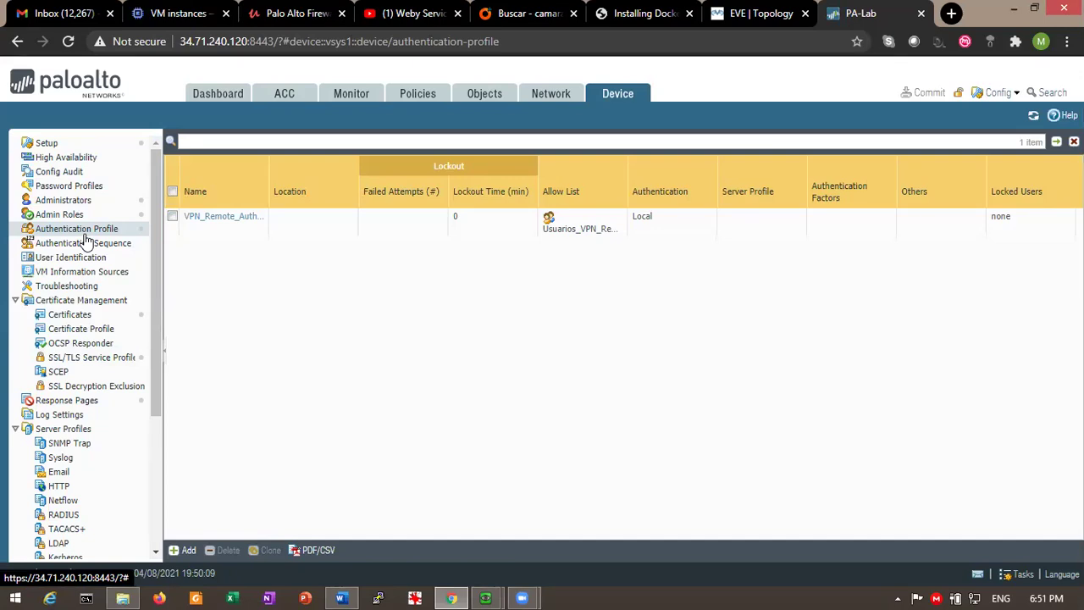
pyautogui.click(117, 101)
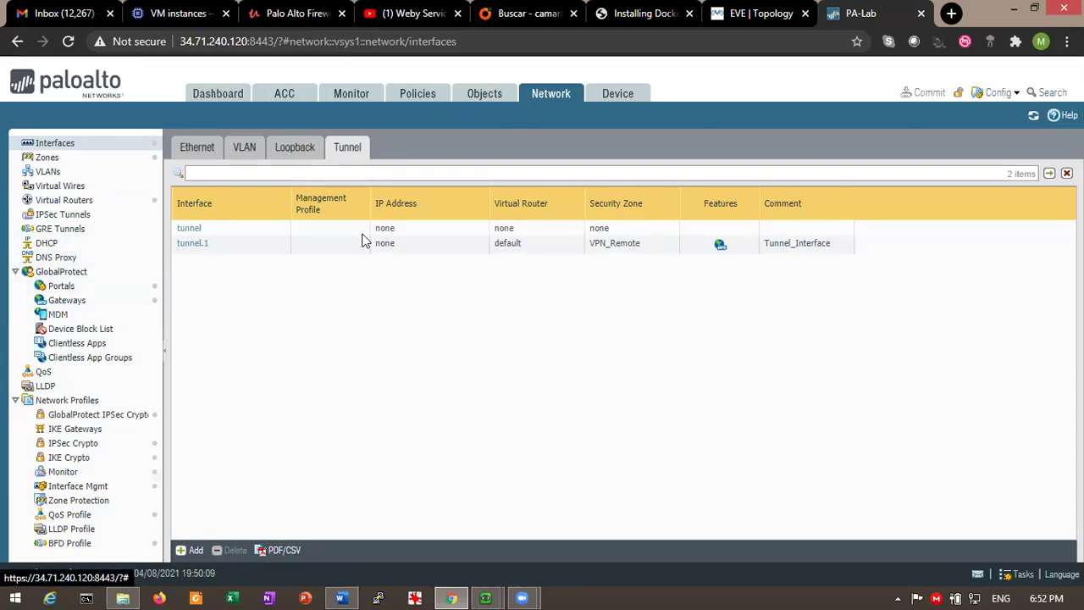
# Open Portal_VPN_Remote, keep the factory-default login page, and view its authentication settings.
pyautogui.click(51, 286)
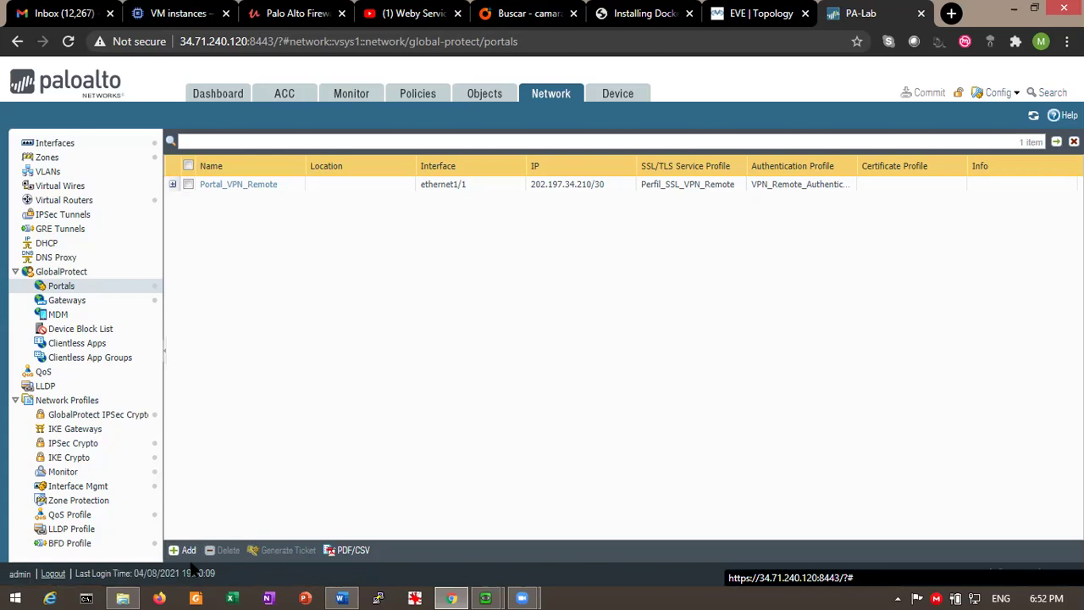
pyautogui.click(223, 187)
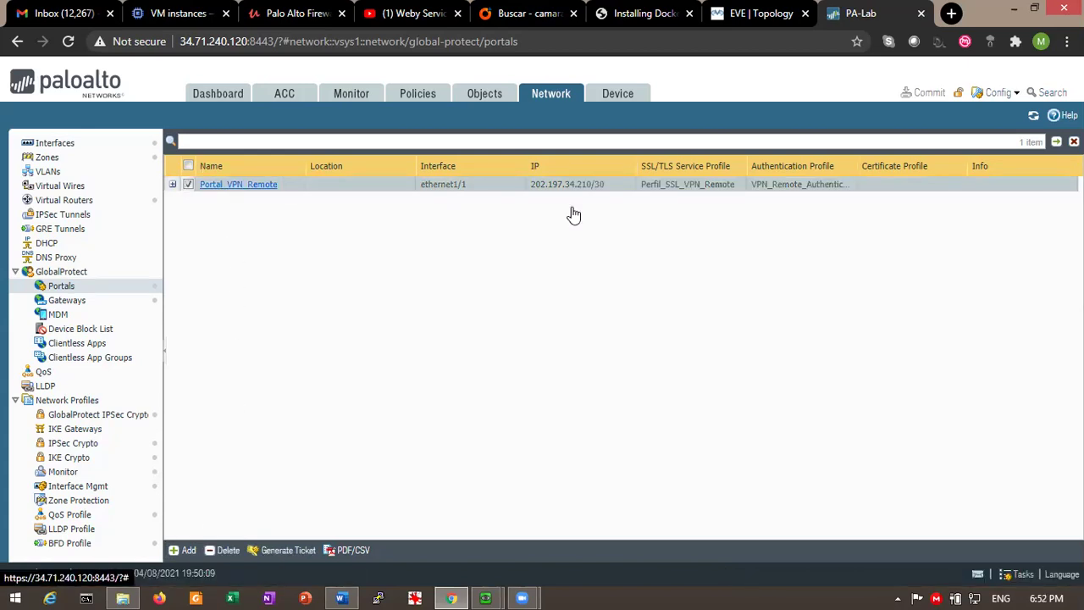
pyautogui.click(238, 184)
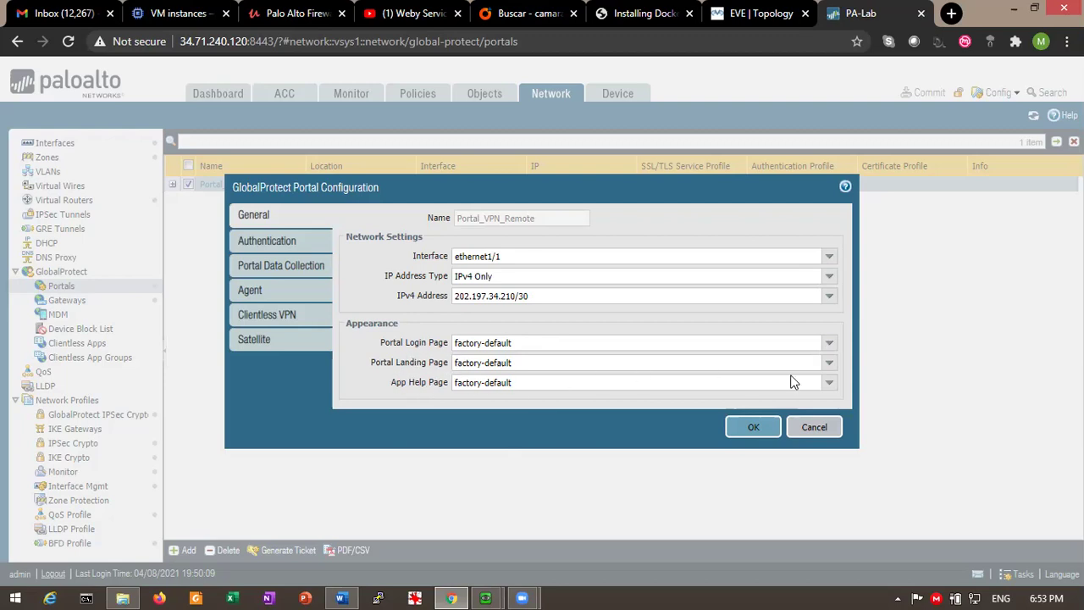
pyautogui.click(826, 350)
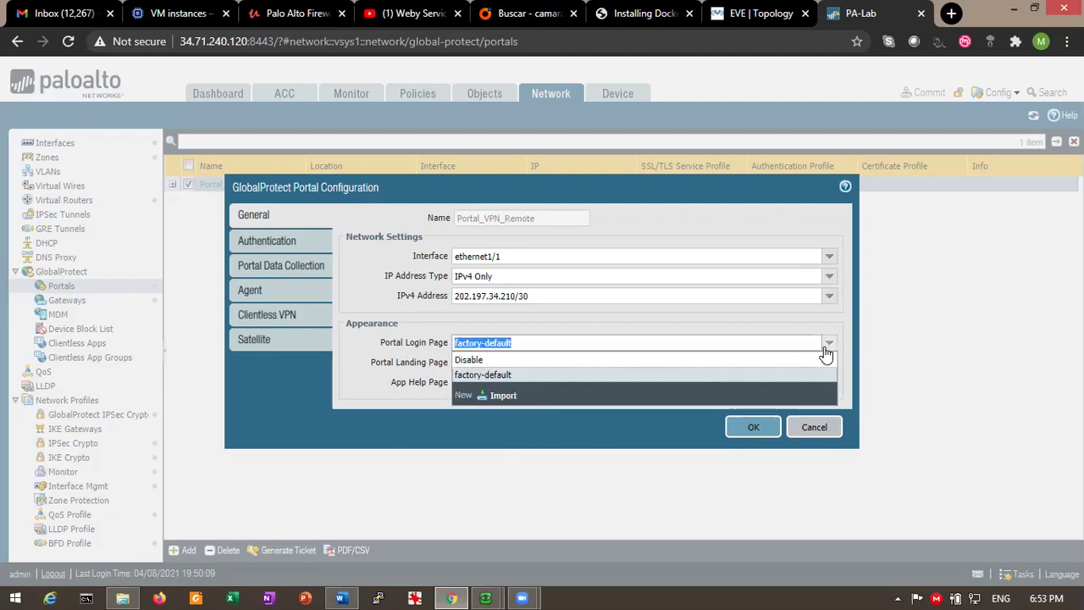
pyautogui.click(782, 315)
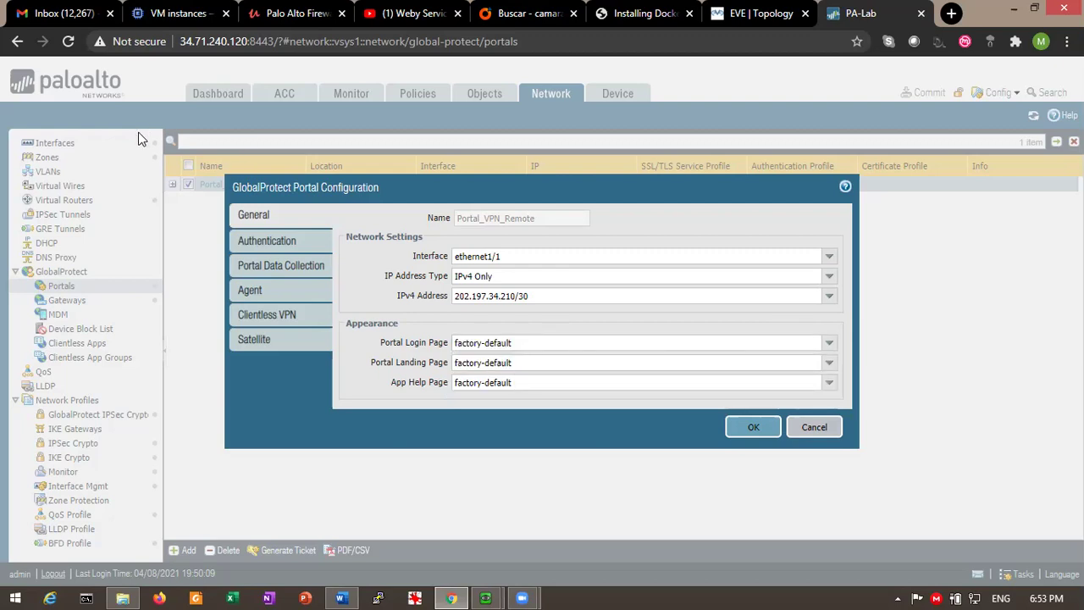
pyautogui.click(286, 238)
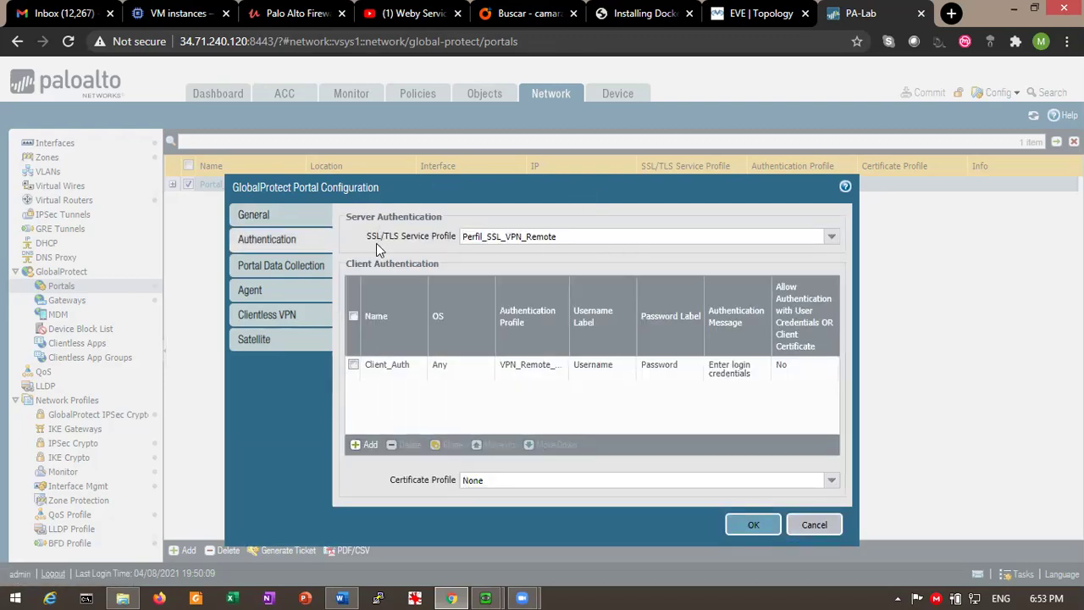
# Keep Perfil_SSL_VPN_Remote as service profile, confirm Client_Auth, then view Portal Data Collection.
pyautogui.click(831, 238)
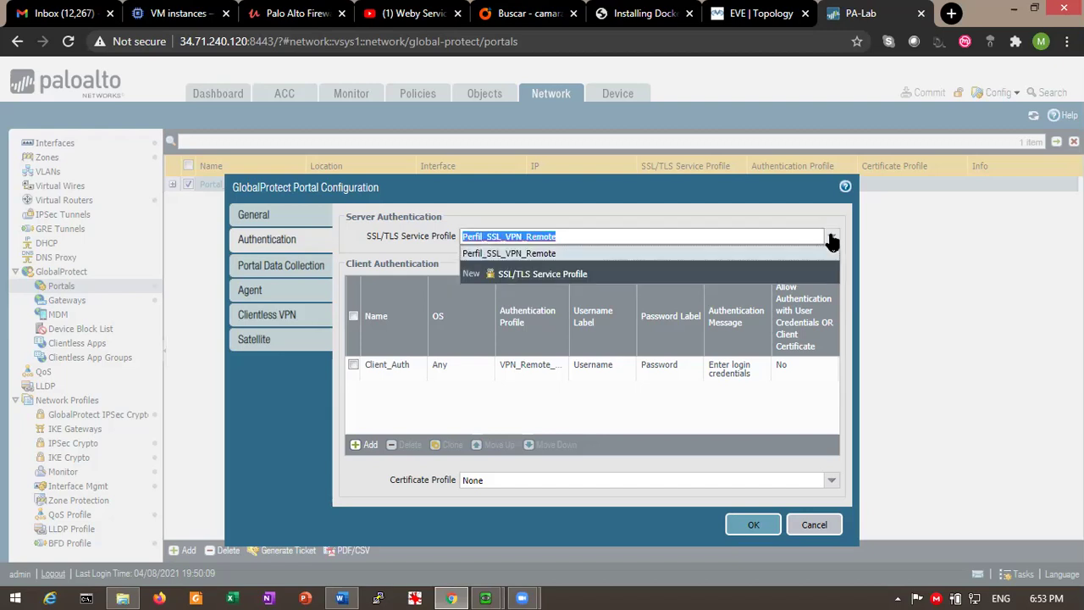
pyautogui.click(600, 254)
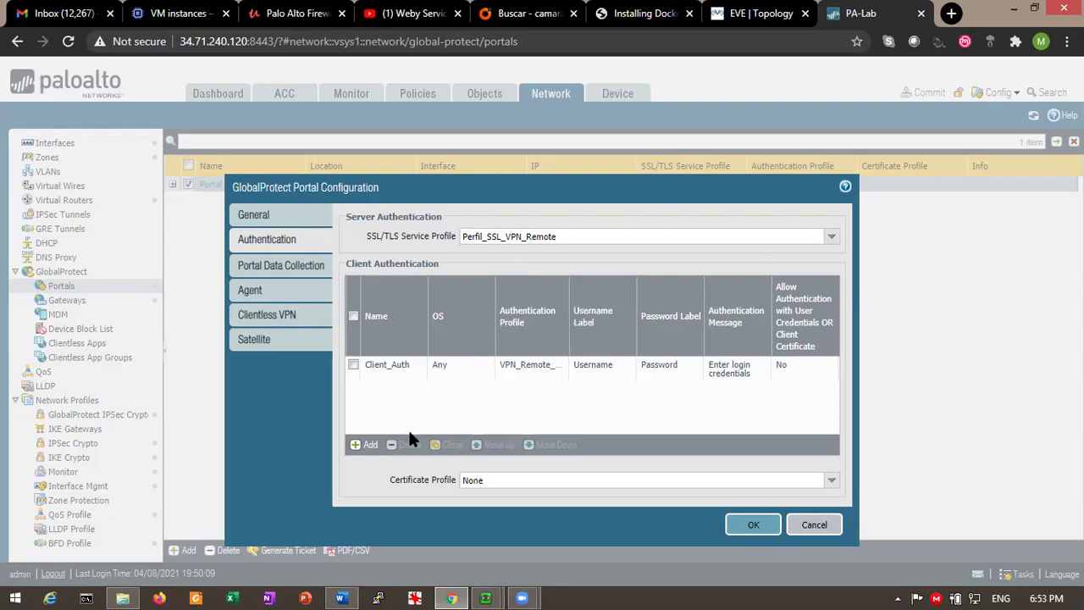
pyautogui.click(294, 216)
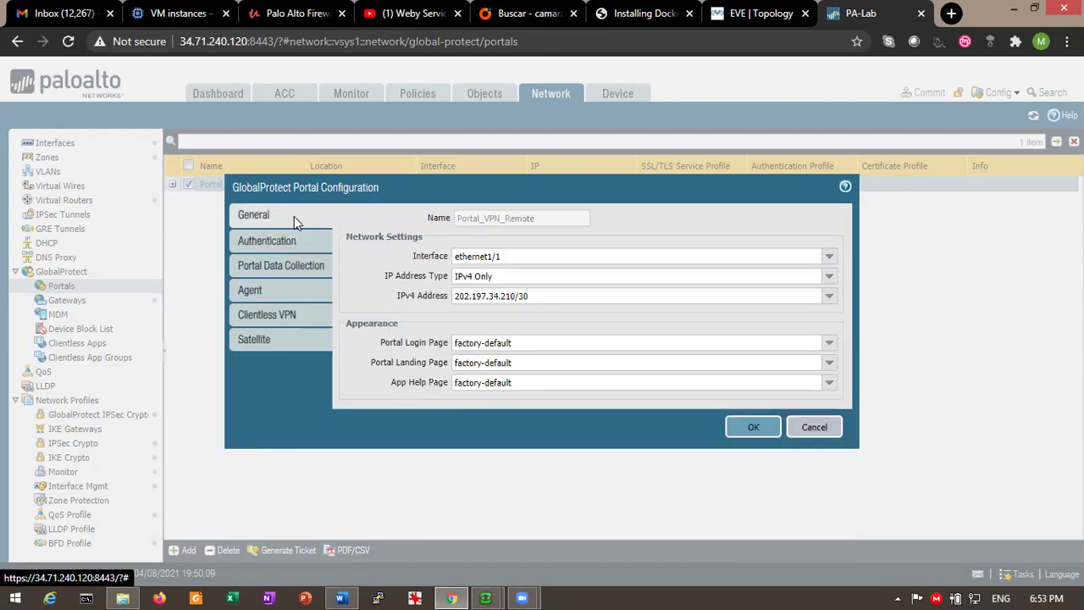
pyautogui.click(265, 243)
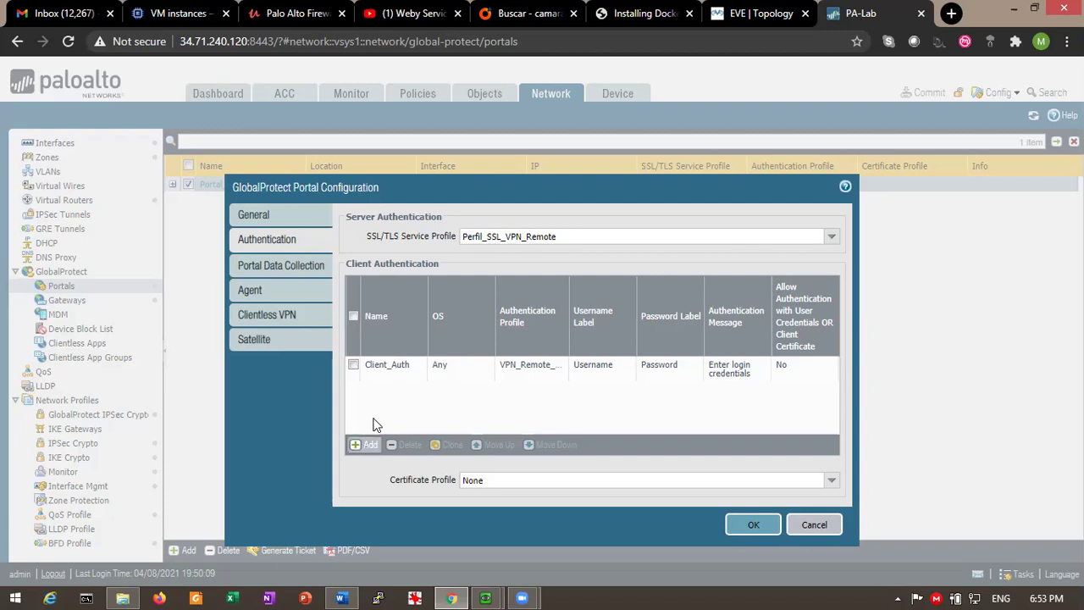
pyautogui.click(380, 364)
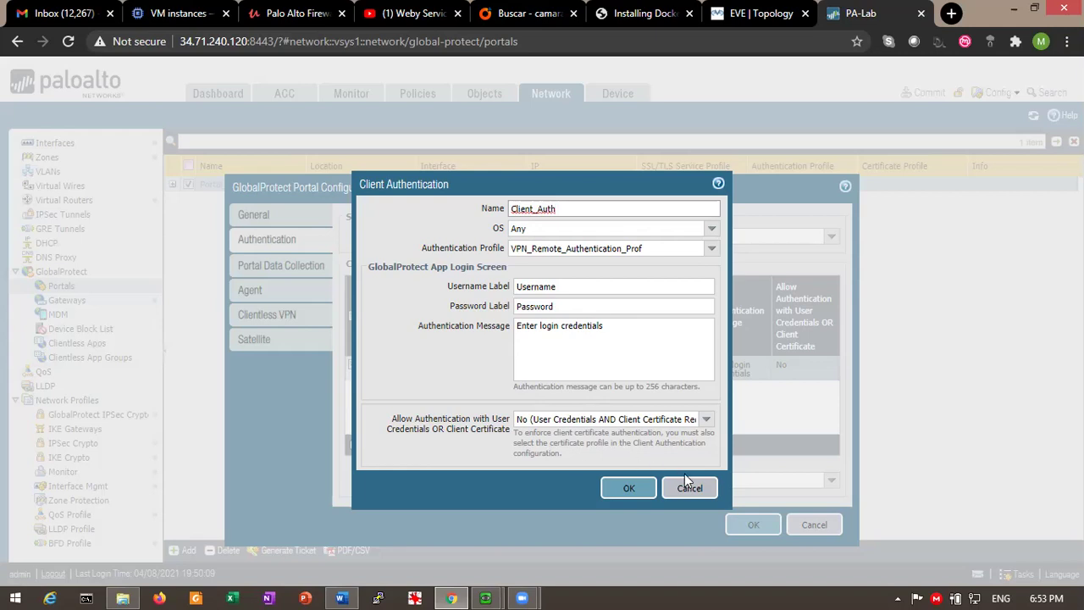
pyautogui.click(628, 488)
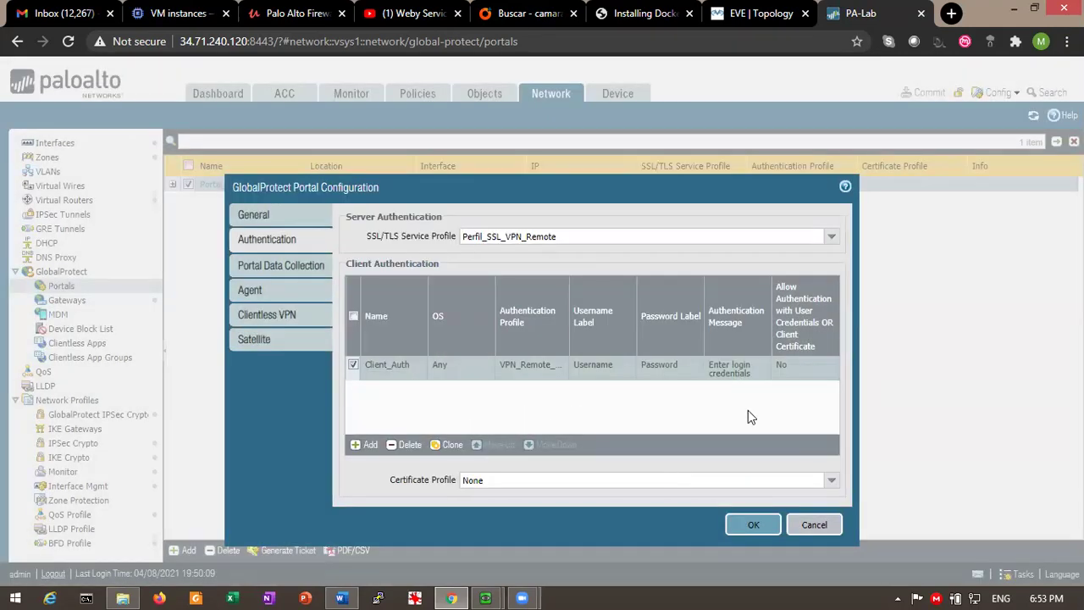
pyautogui.click(263, 264)
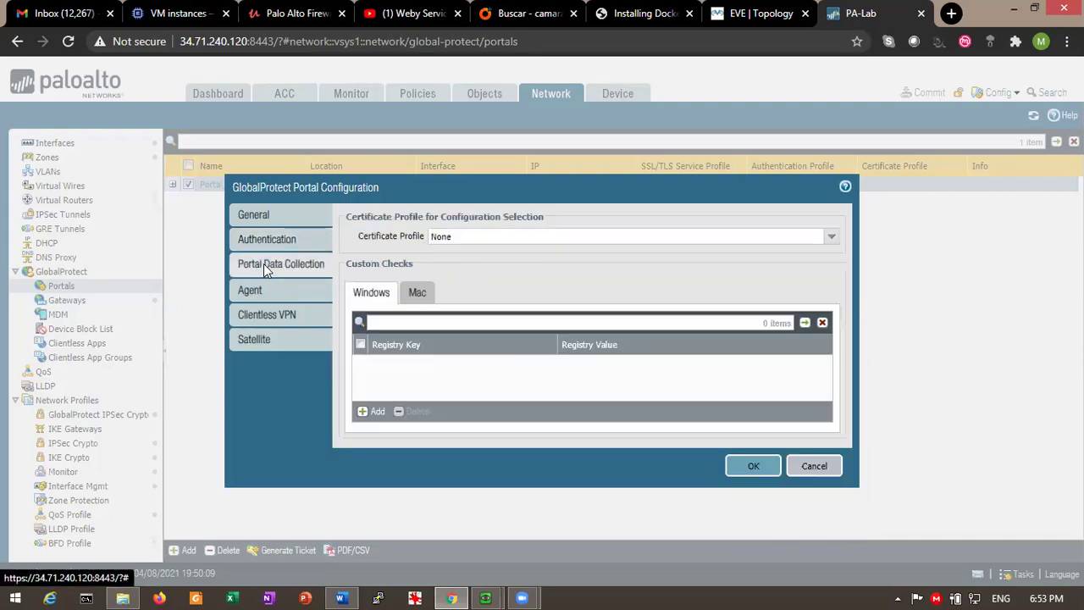
# Open the portal's Agent configurations and the Agente config for Usuarios_VPN_Remote and External_Gateway.
pyautogui.click(265, 290)
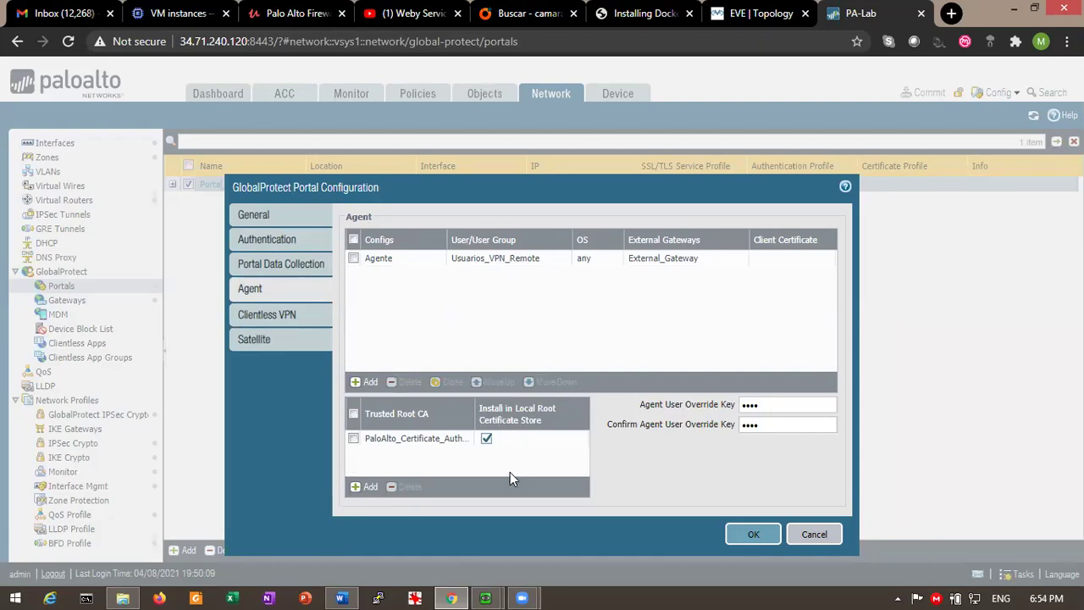
pyautogui.click(378, 260)
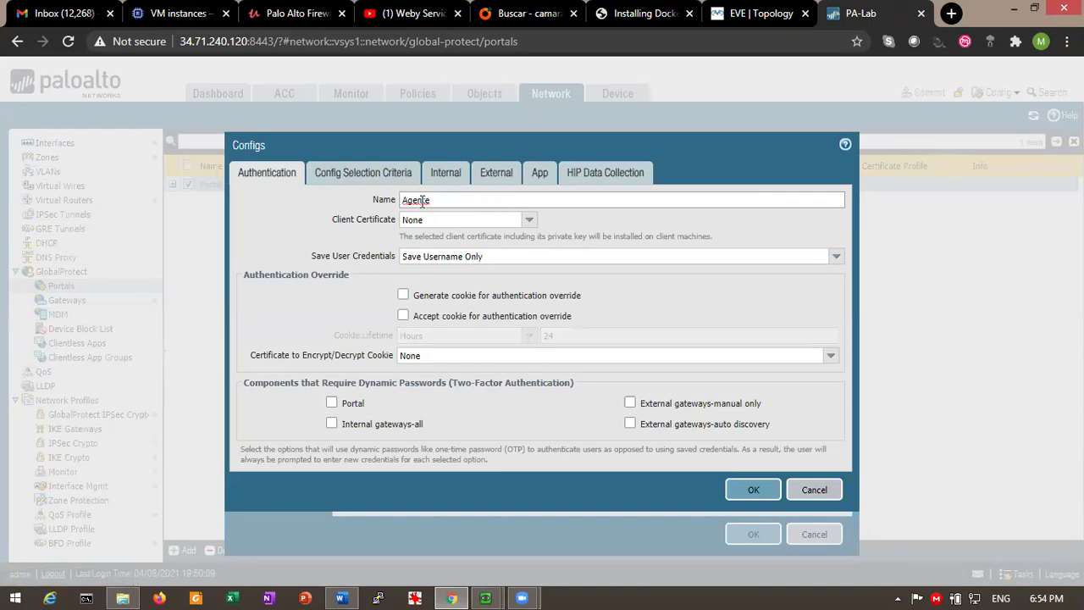
# Leave Agente's Save User Credentials set to Save Username Only, then view its selection criteria.
pyautogui.click(837, 259)
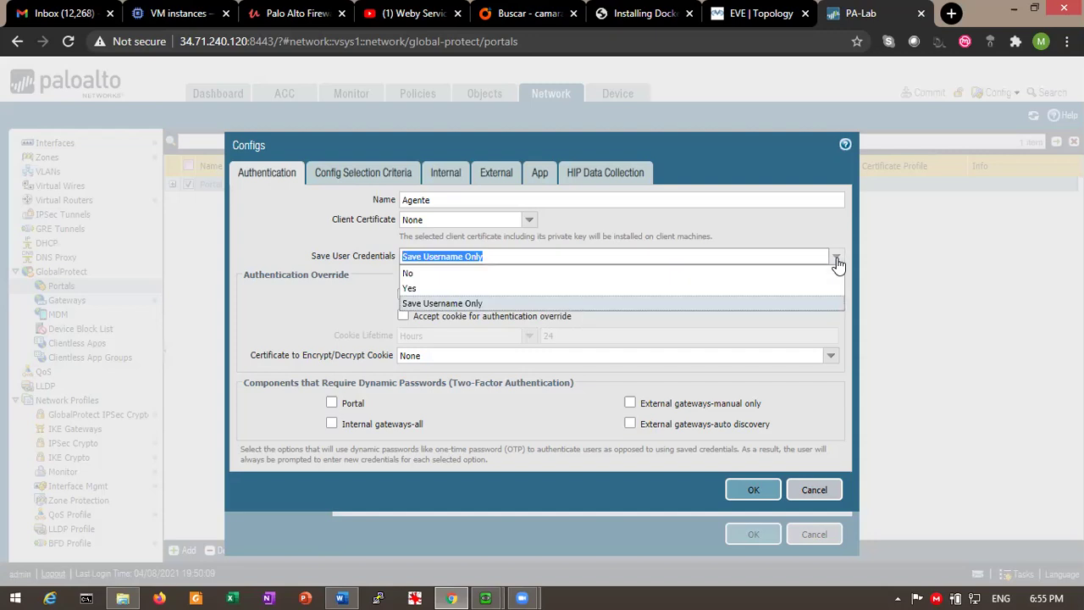
pyautogui.click(455, 305)
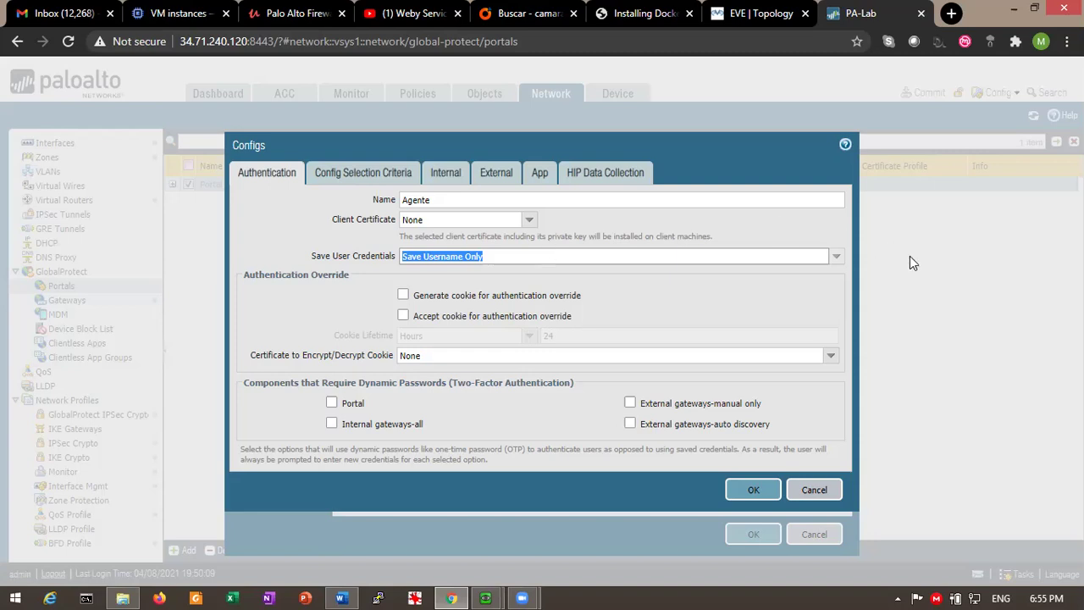
pyautogui.click(836, 255)
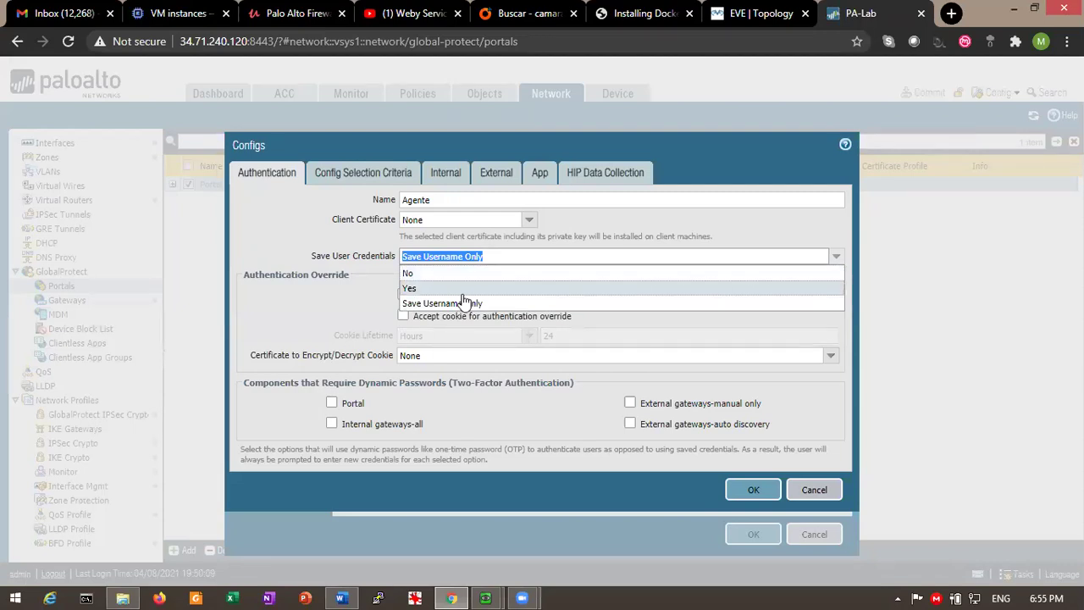
pyautogui.click(658, 254)
pyautogui.click(300, 253)
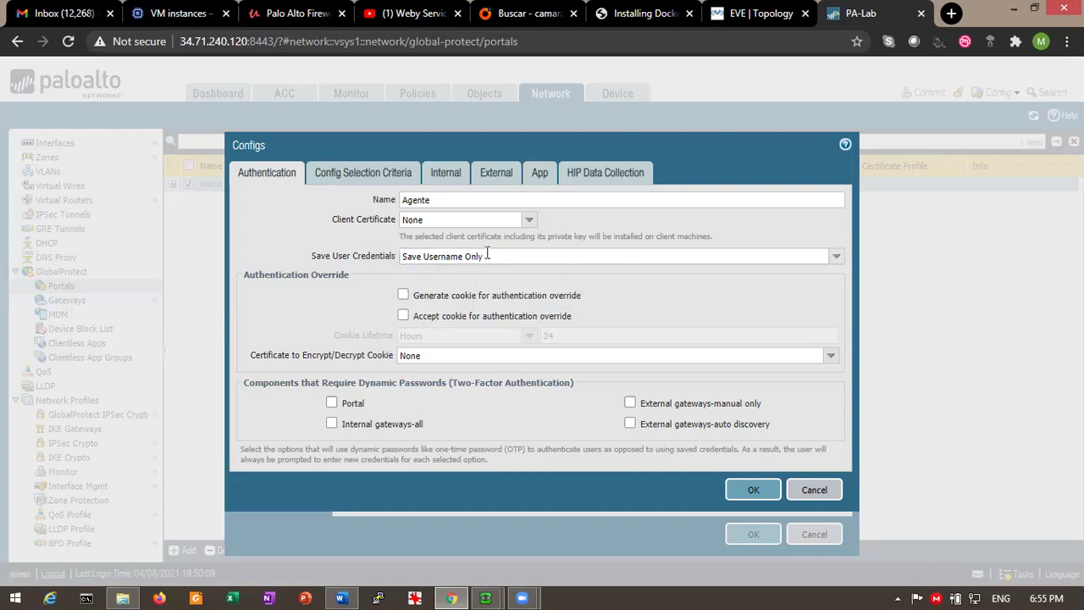
pyautogui.click(329, 178)
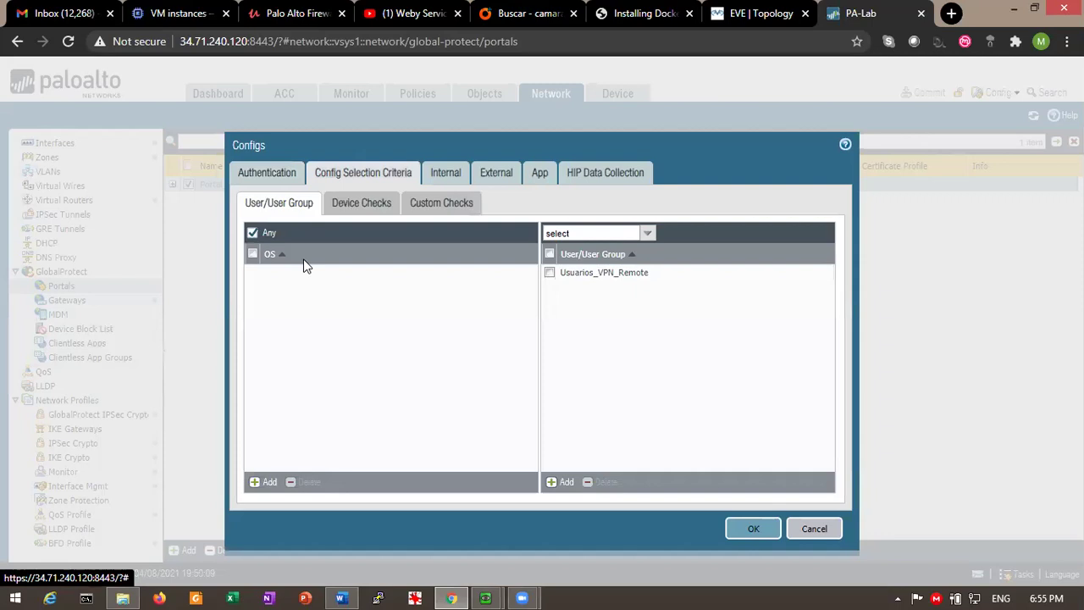
# Review Agente's OS, Device Checks and Custom Checks criteria, then show its Internal gateway settings.
pyautogui.click(280, 253)
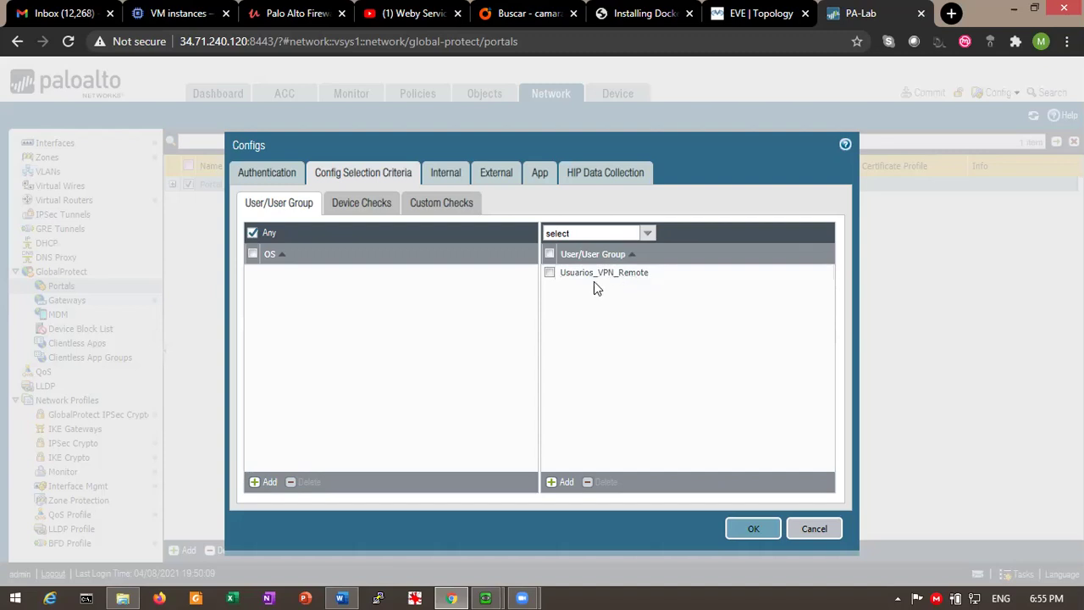
pyautogui.click(355, 203)
pyautogui.click(435, 208)
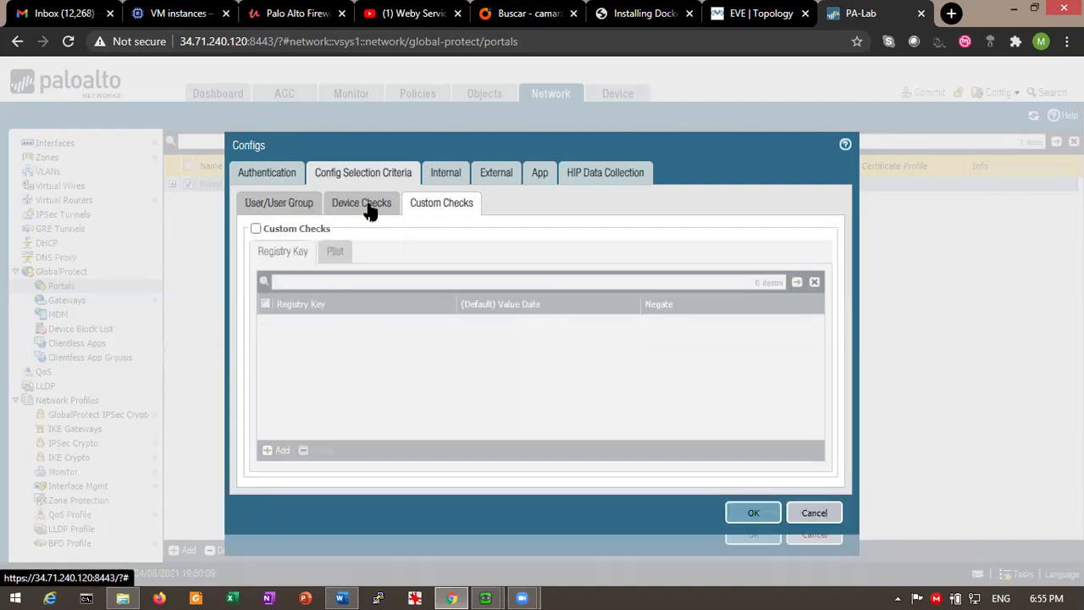
pyautogui.click(296, 202)
pyautogui.click(439, 173)
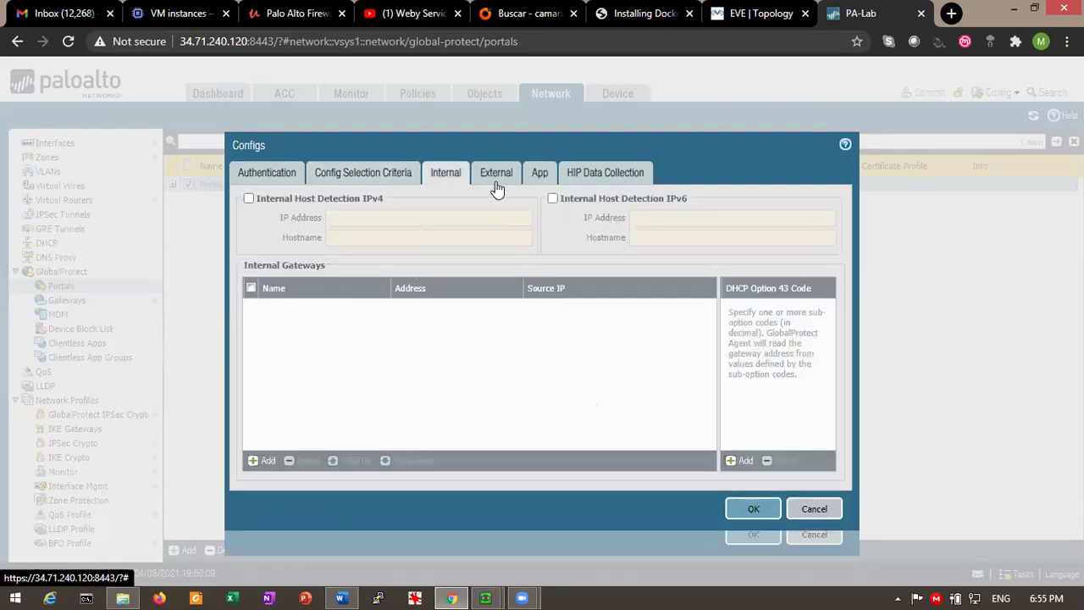
# Check that External_Gateway uses IPv4 address 202.197.34.210 in Agente's external gateways.
pyautogui.click(497, 175)
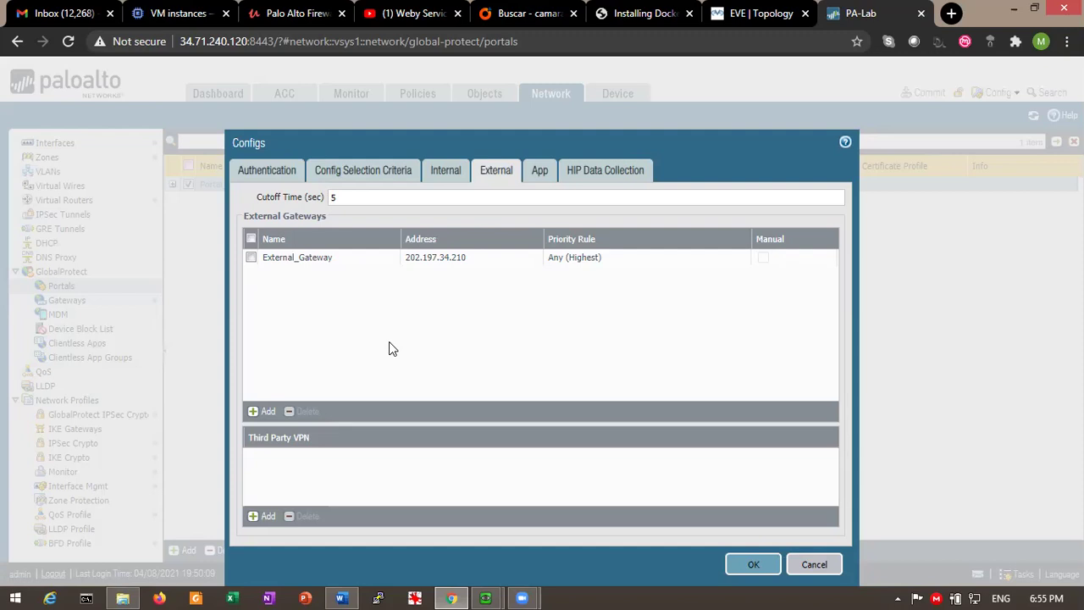
pyautogui.click(295, 258)
pyautogui.click(571, 227)
pyautogui.doubleClick(570, 227)
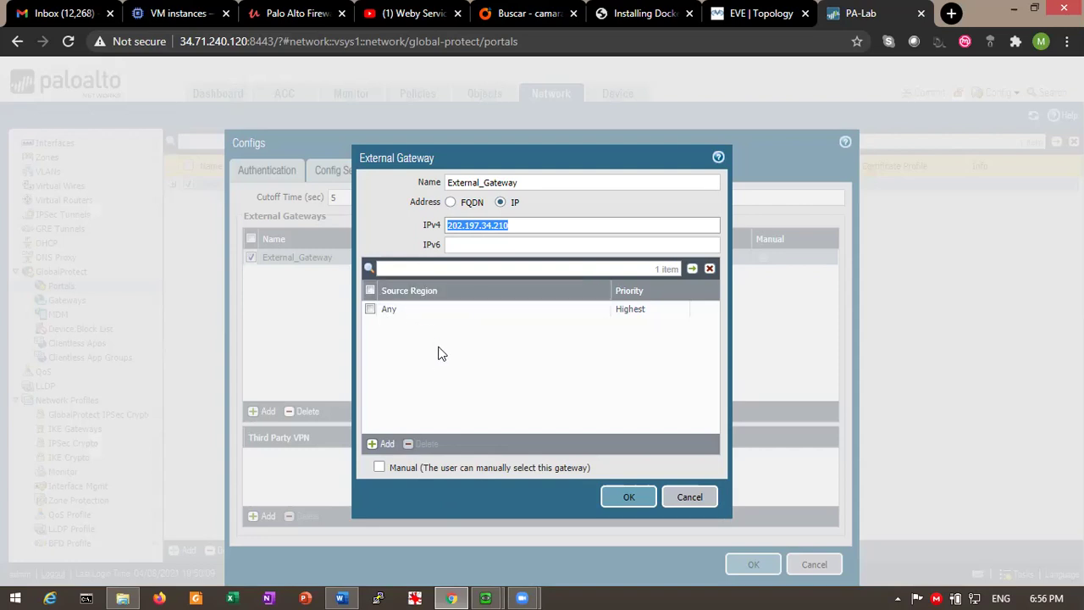
pyautogui.click(669, 506)
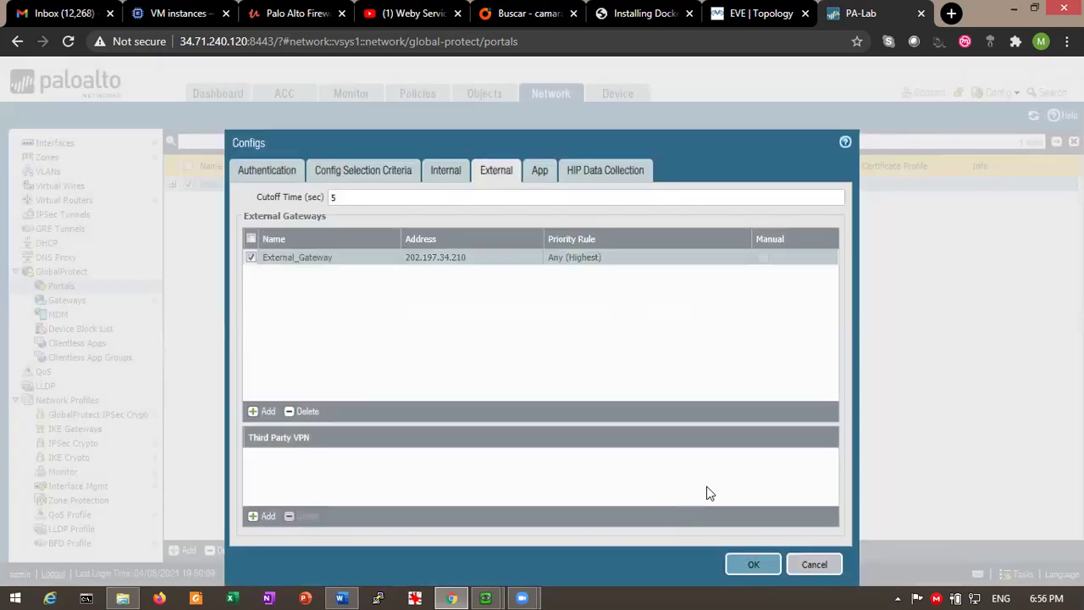
pyautogui.click(541, 174)
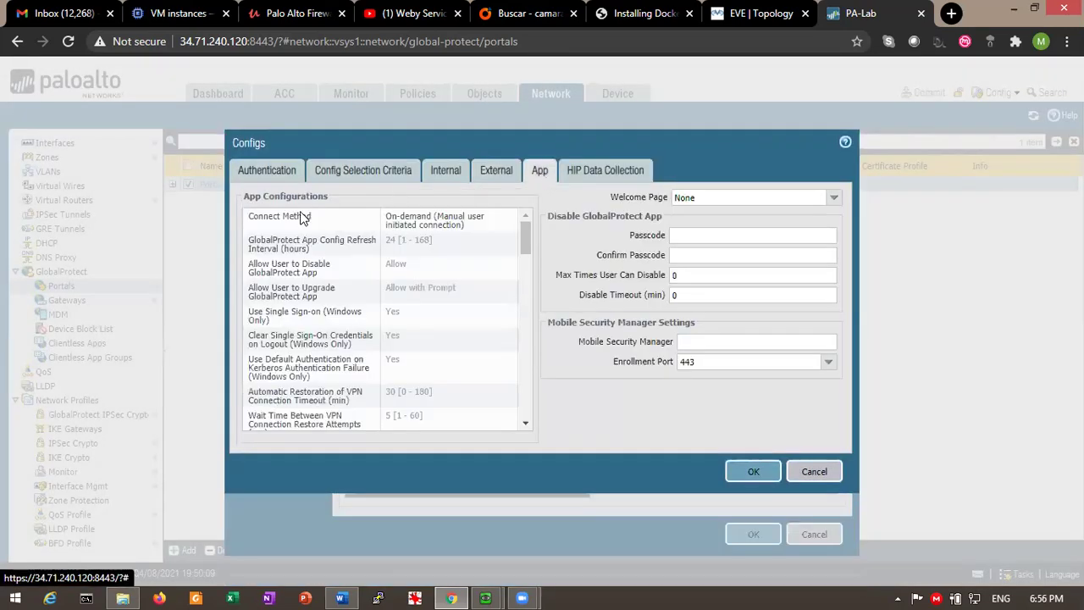
# Keep Agente's connect method as On-demand and view HIP Data Collection.
pyautogui.click(515, 222)
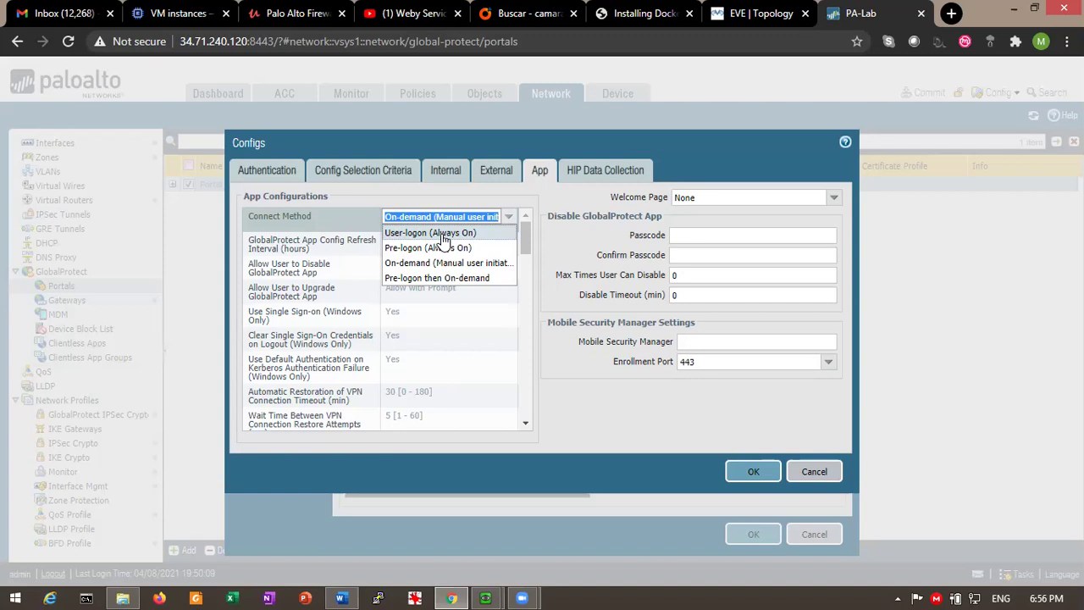
pyautogui.click(429, 196)
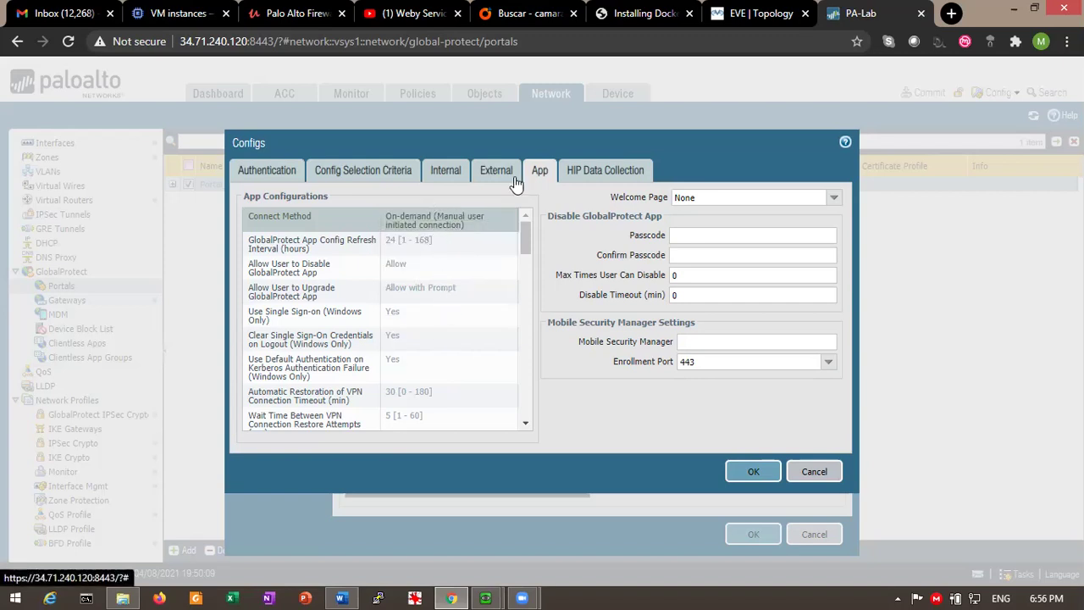
pyautogui.click(615, 171)
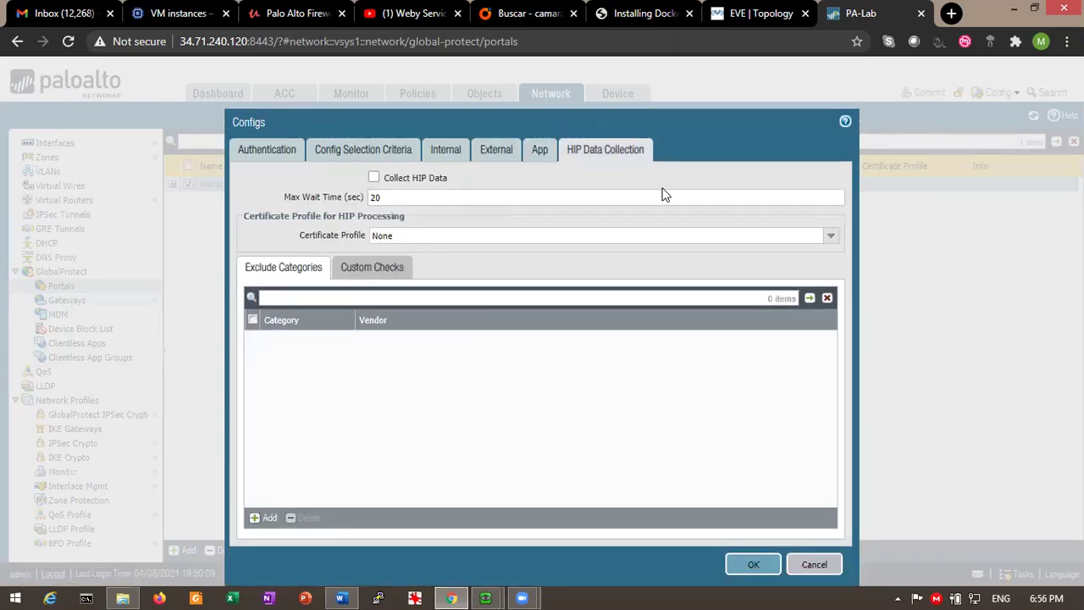
# Glance at Agente's App and Authentication settings and cancel the Configs dialog unchanged.
pyautogui.click(541, 154)
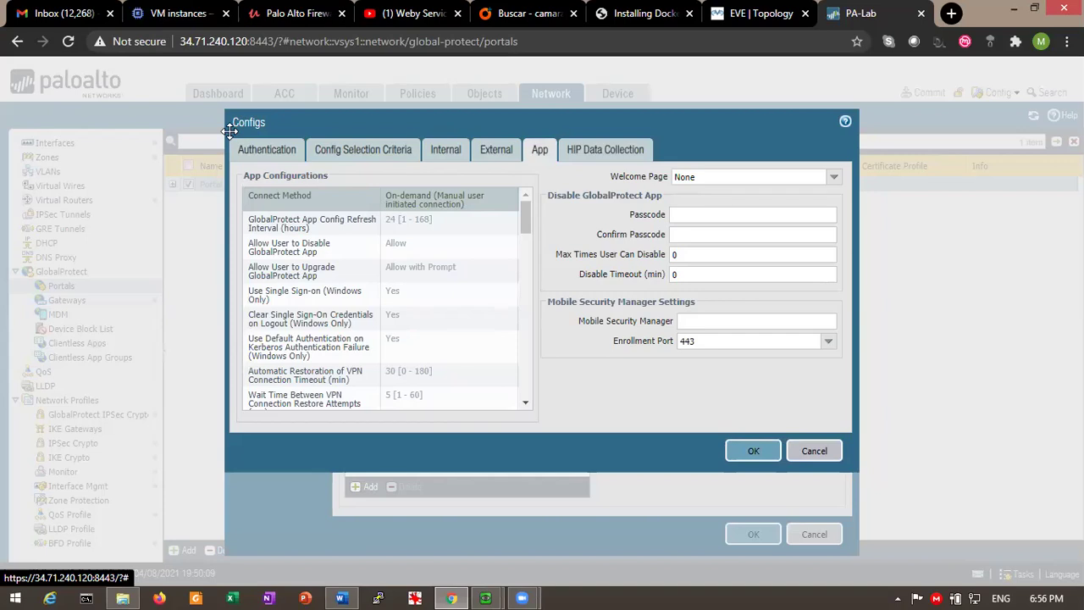
pyautogui.click(259, 155)
pyautogui.click(828, 471)
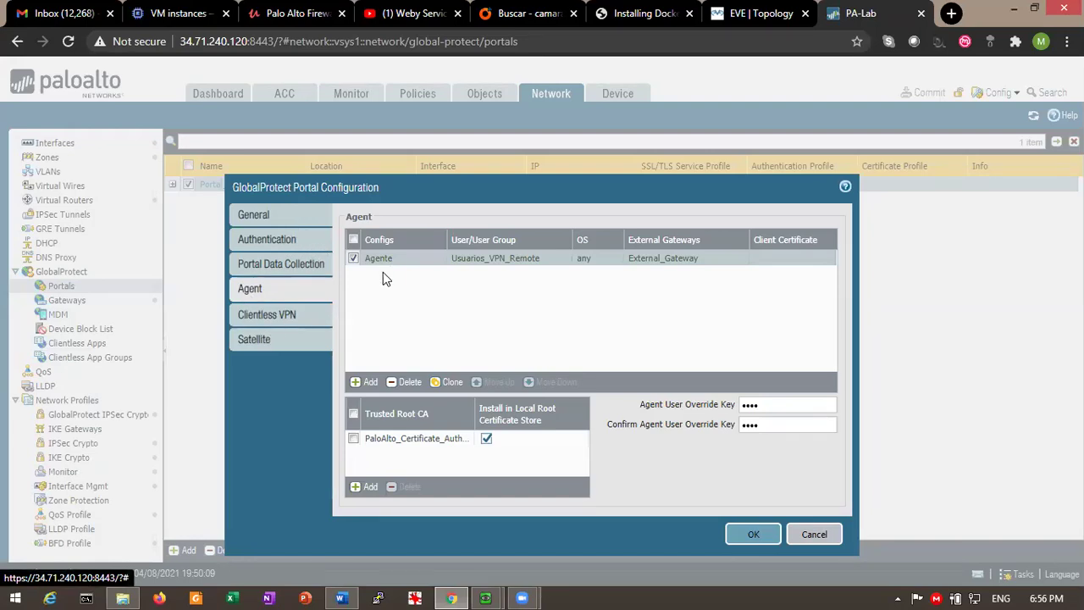
# Review the portal's Clientless VPN, Satellite and Agent settings and close Portal_VPN_Remote with OK.
pyautogui.click(257, 318)
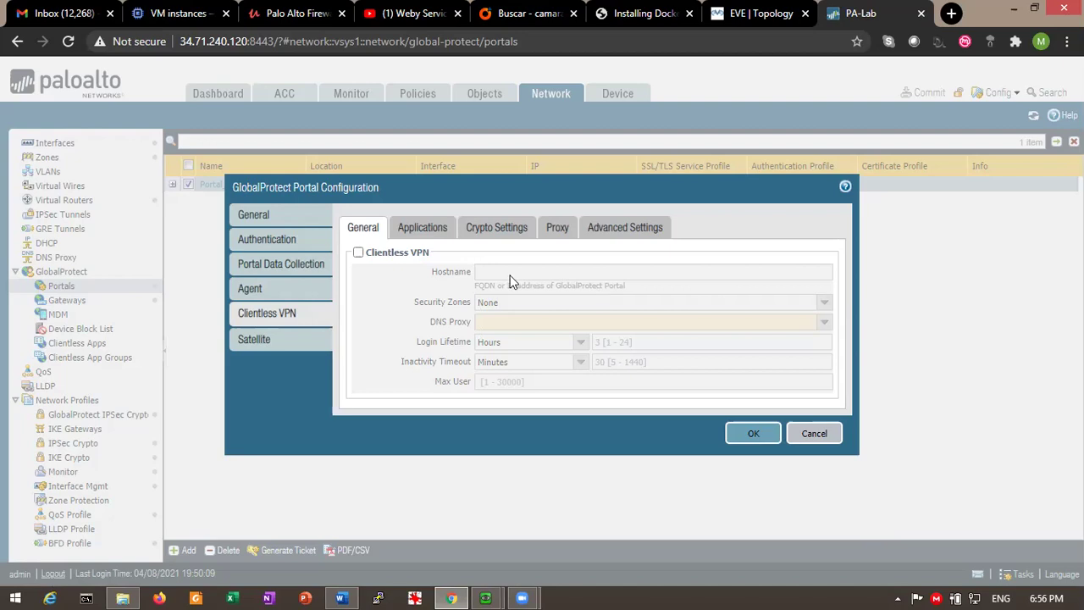
pyautogui.click(271, 342)
pyautogui.click(294, 312)
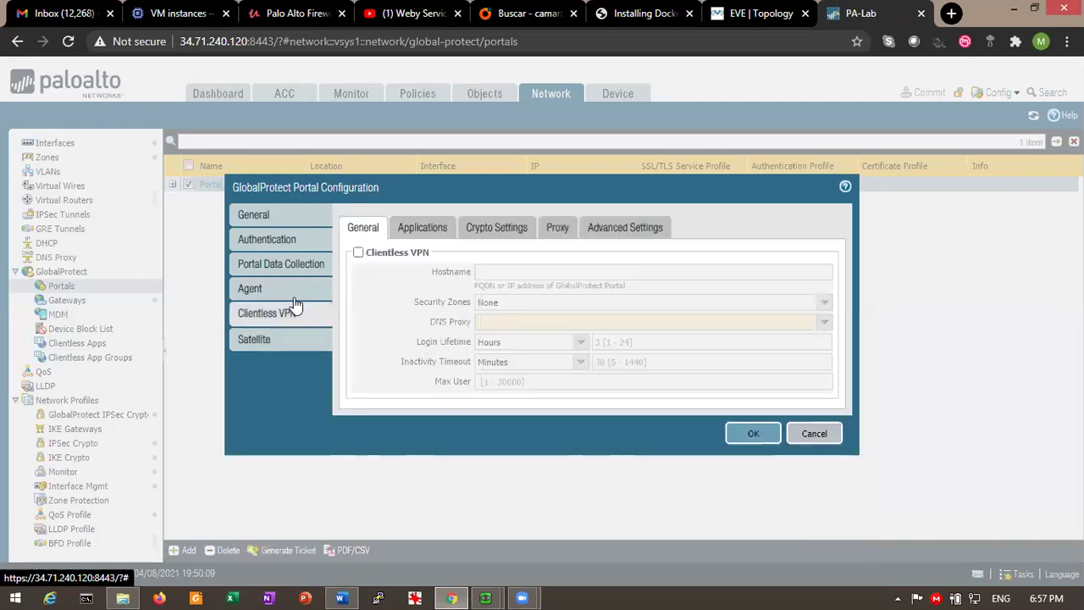
pyautogui.click(253, 286)
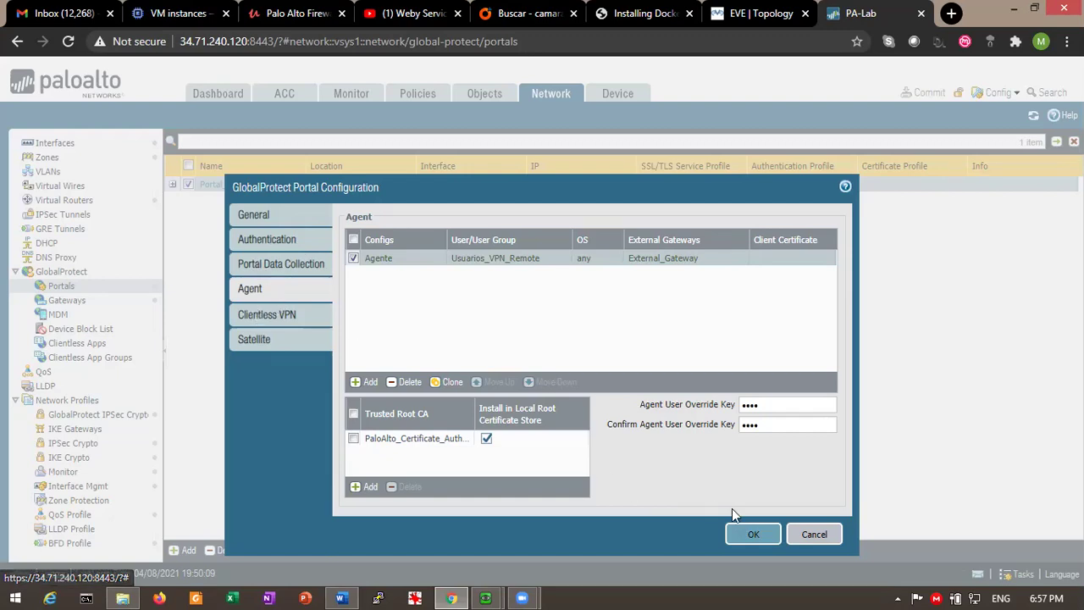
pyautogui.click(813, 535)
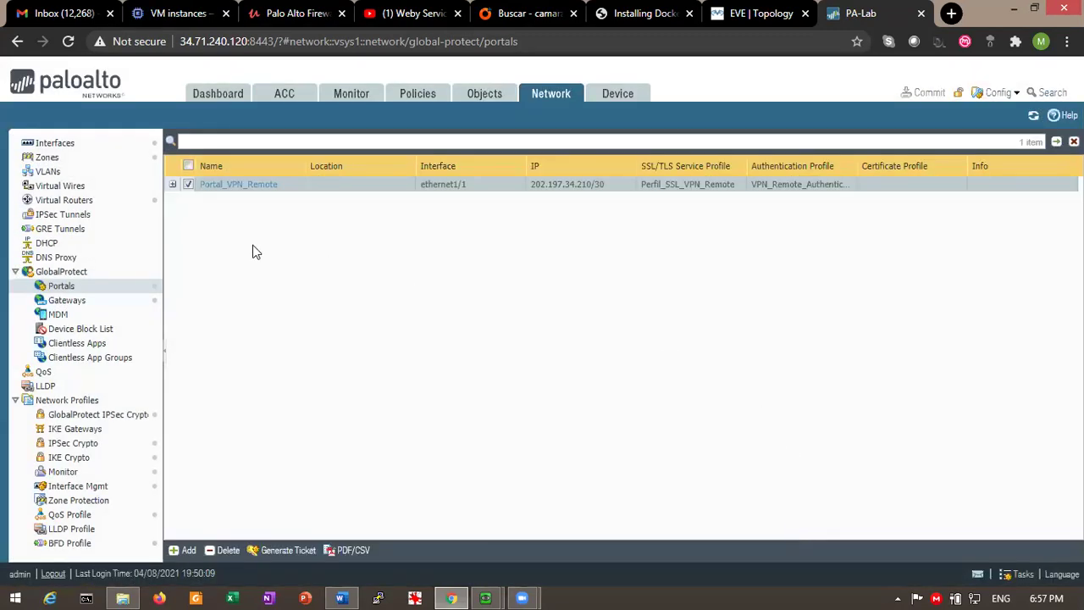
# Open the Gateway_VPN_Remote configuration from the GlobalProtect Gateways list.
pyautogui.click(74, 304)
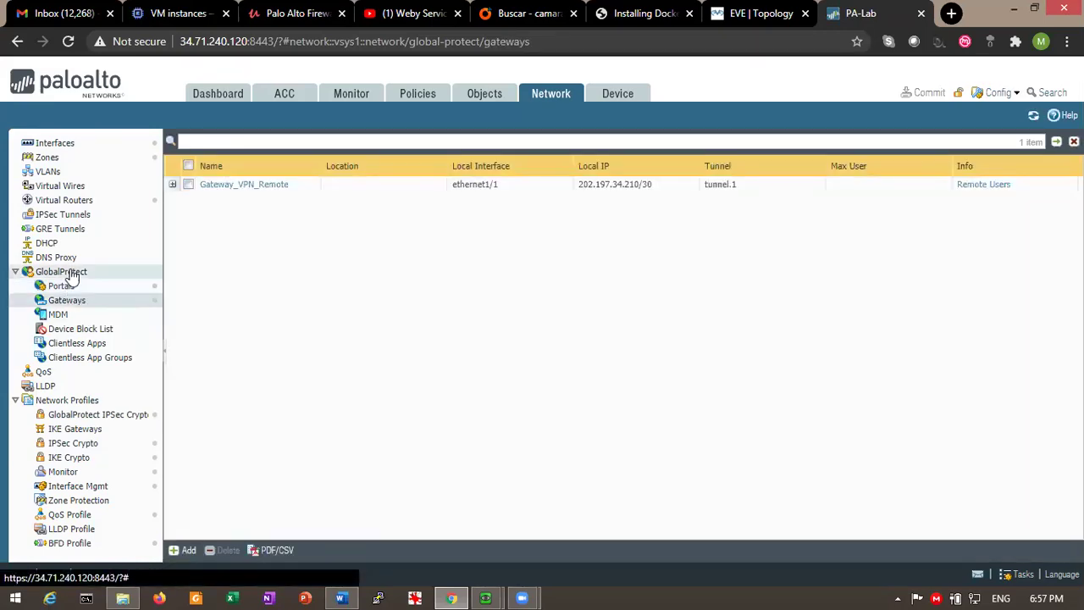
pyautogui.click(247, 188)
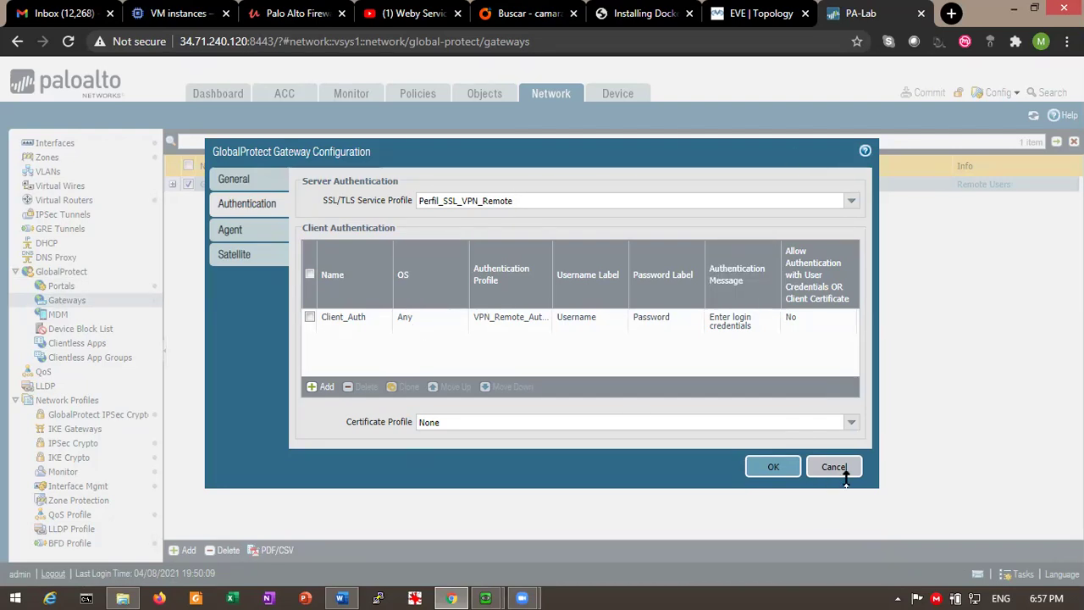
pyautogui.click(797, 467)
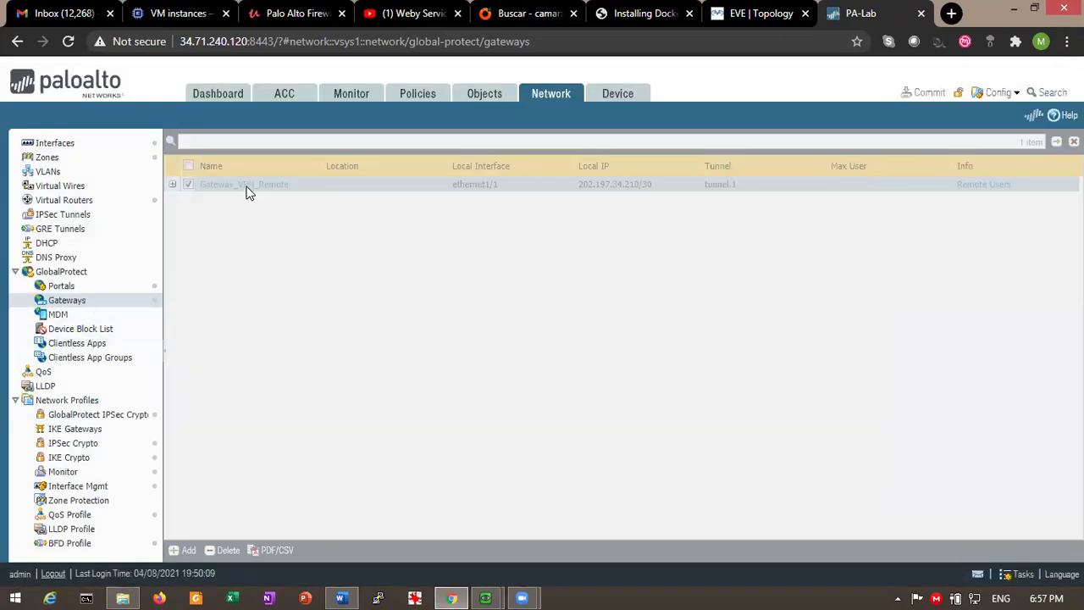
pyautogui.click(245, 187)
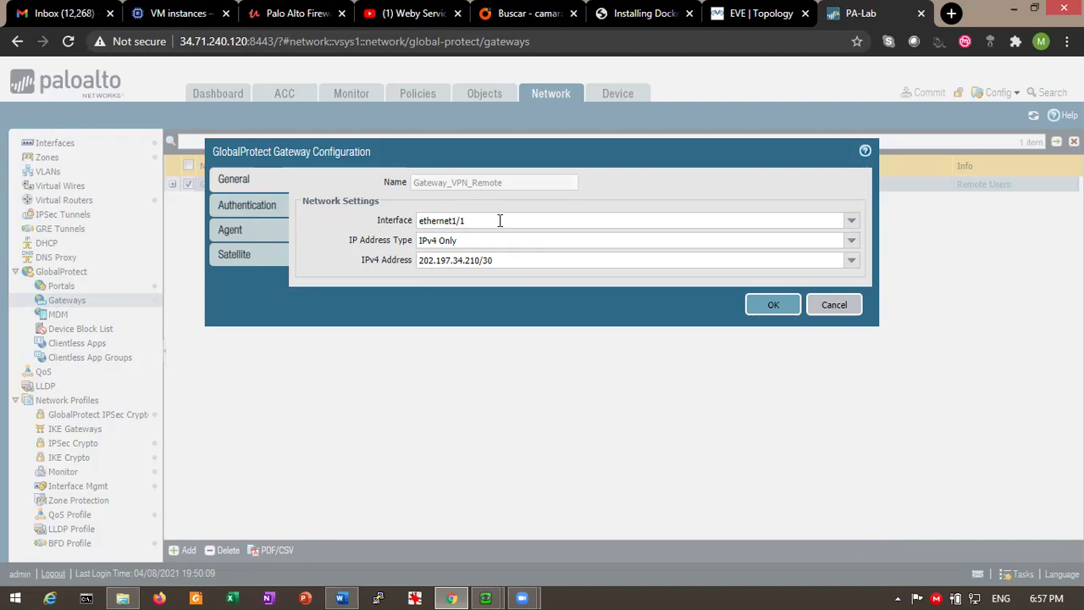
# Inspect the gateway's Client_Auth authentication entry unchanged, then view its agent tunnel settings with tunnel.1.
pyautogui.click(251, 202)
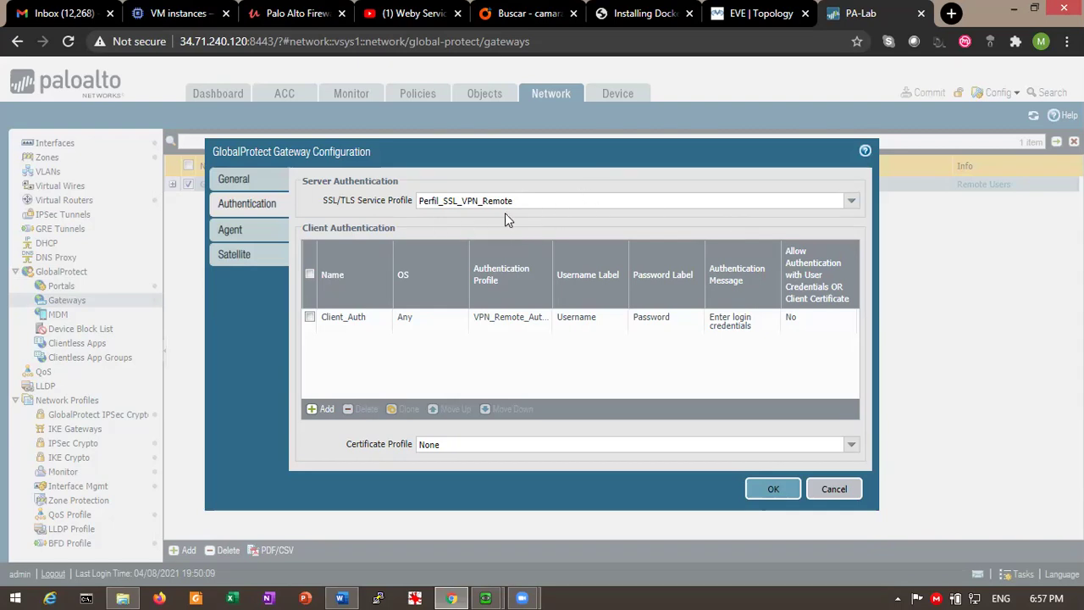
pyautogui.click(343, 319)
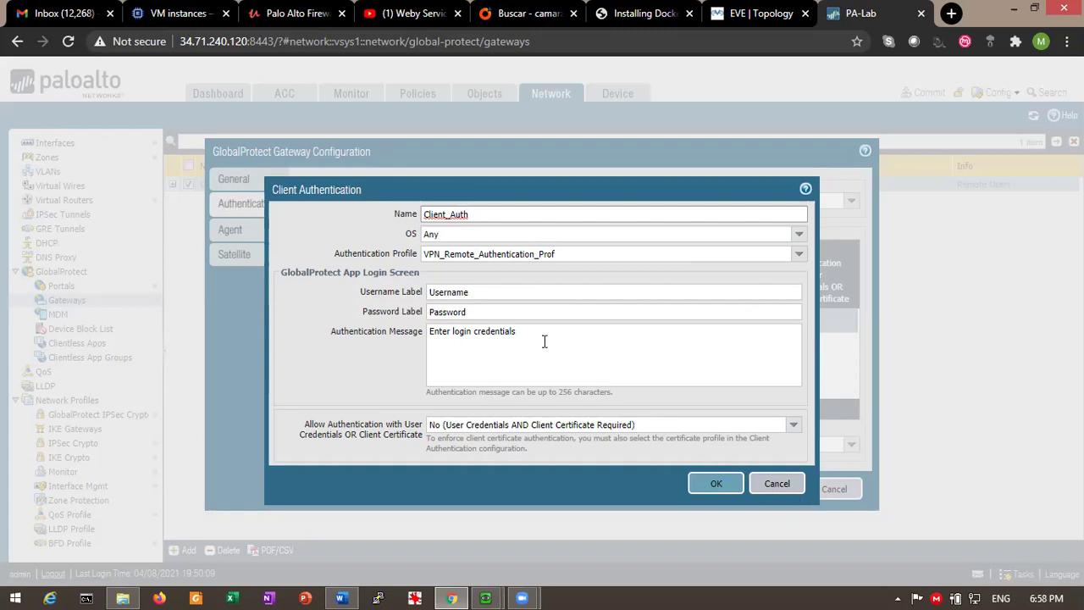
pyautogui.click(786, 488)
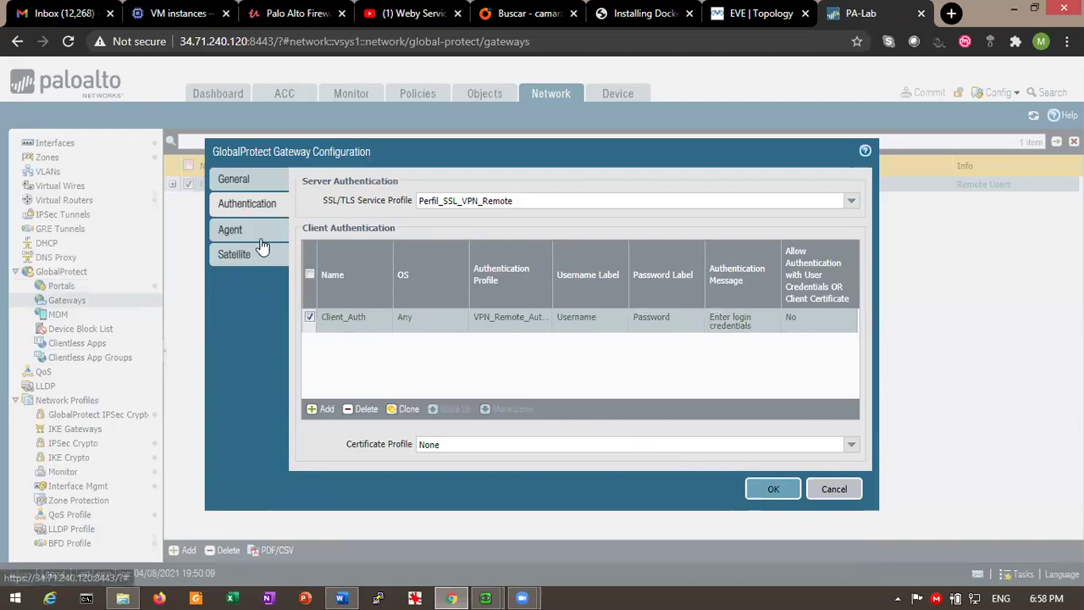
pyautogui.click(236, 237)
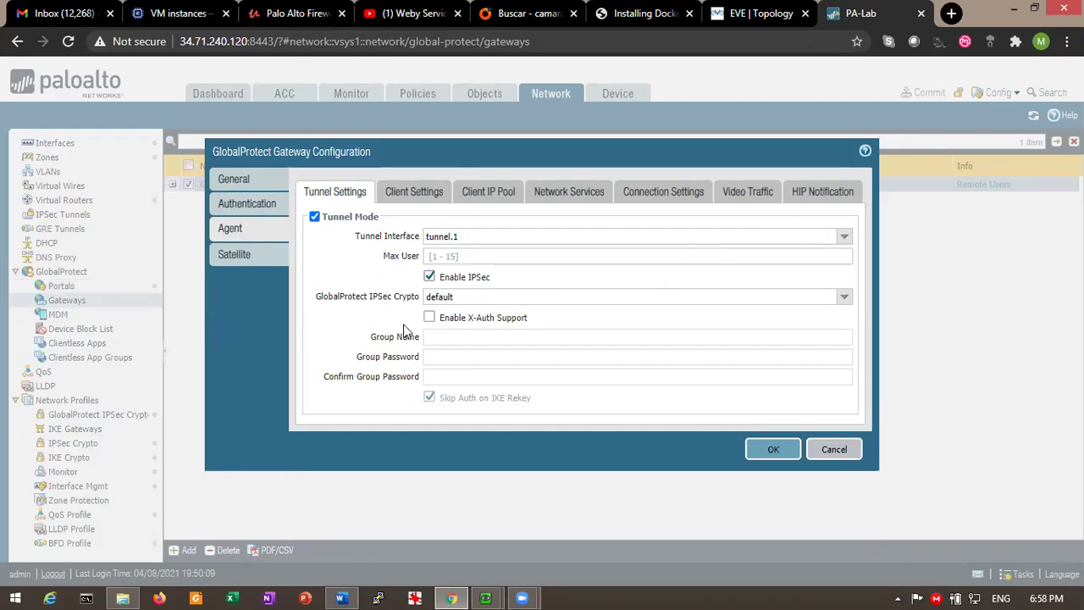
# Open the gateway's Client_Configs entry under Client Settings.
pyautogui.click(413, 191)
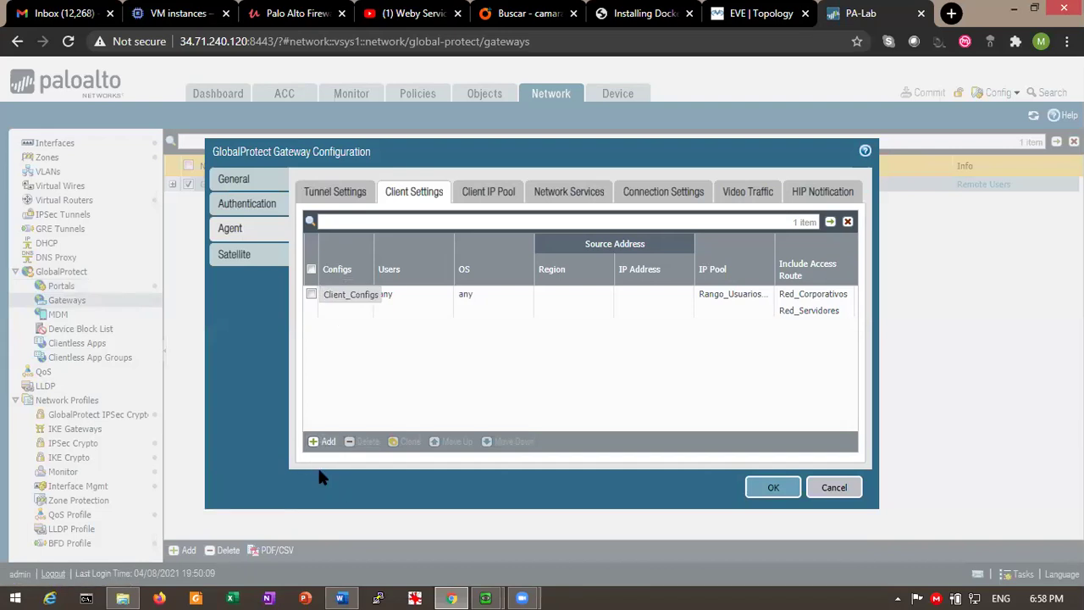
pyautogui.click(346, 295)
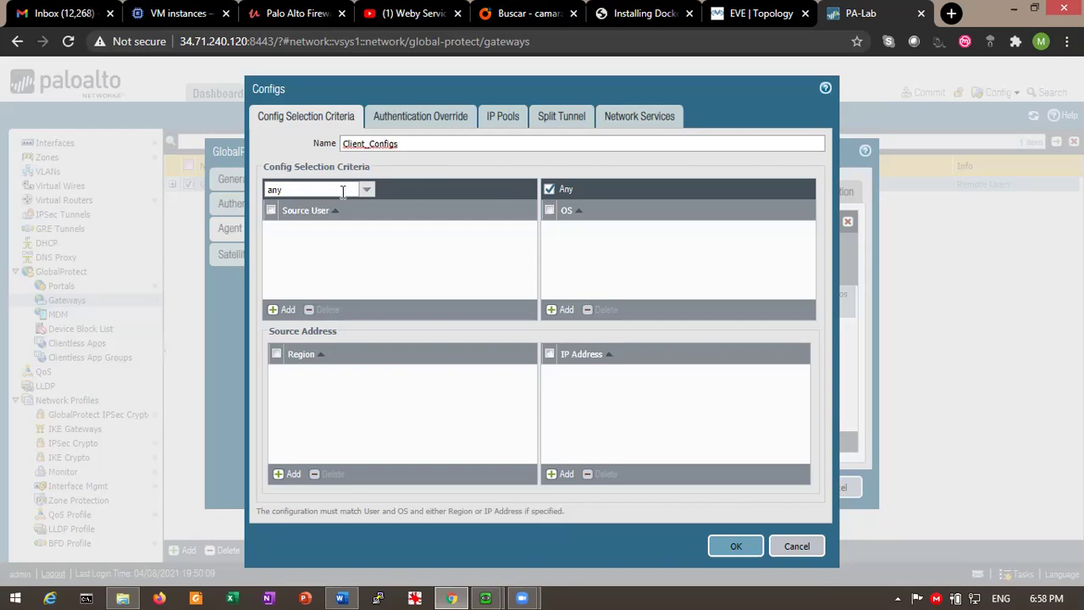
# Review Client_Configs' Authentication Override, IP Pools, Split Tunnel and DNS settings.
pyautogui.click(431, 116)
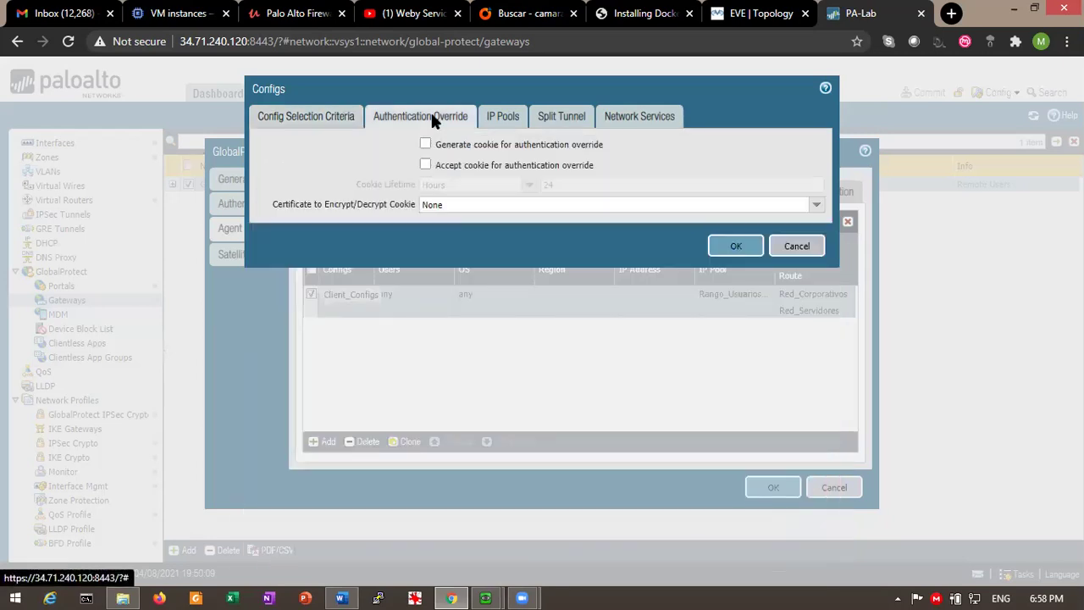
pyautogui.click(513, 117)
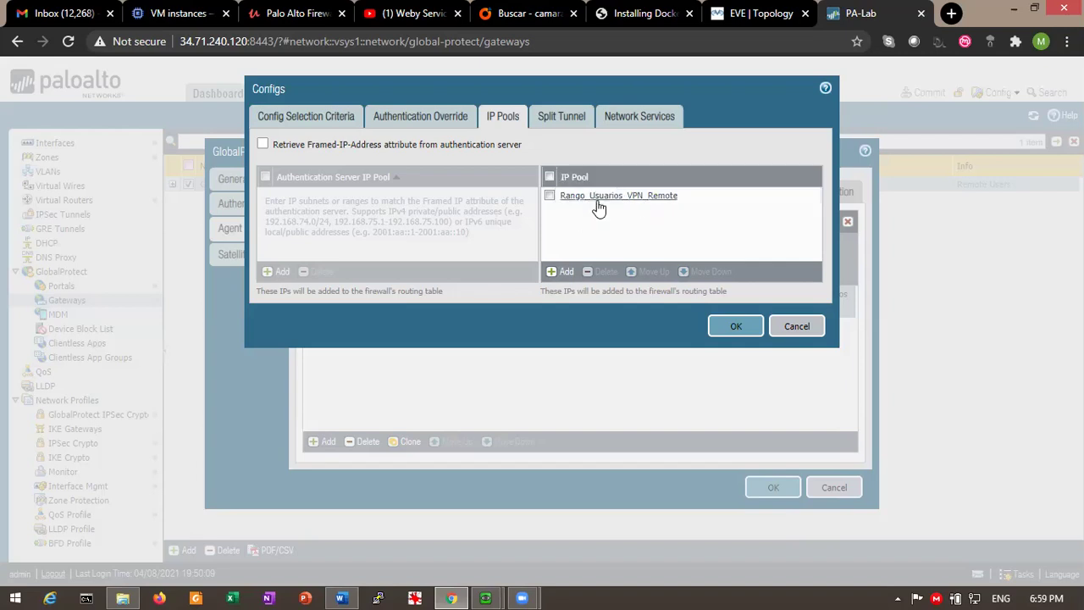
pyautogui.click(561, 115)
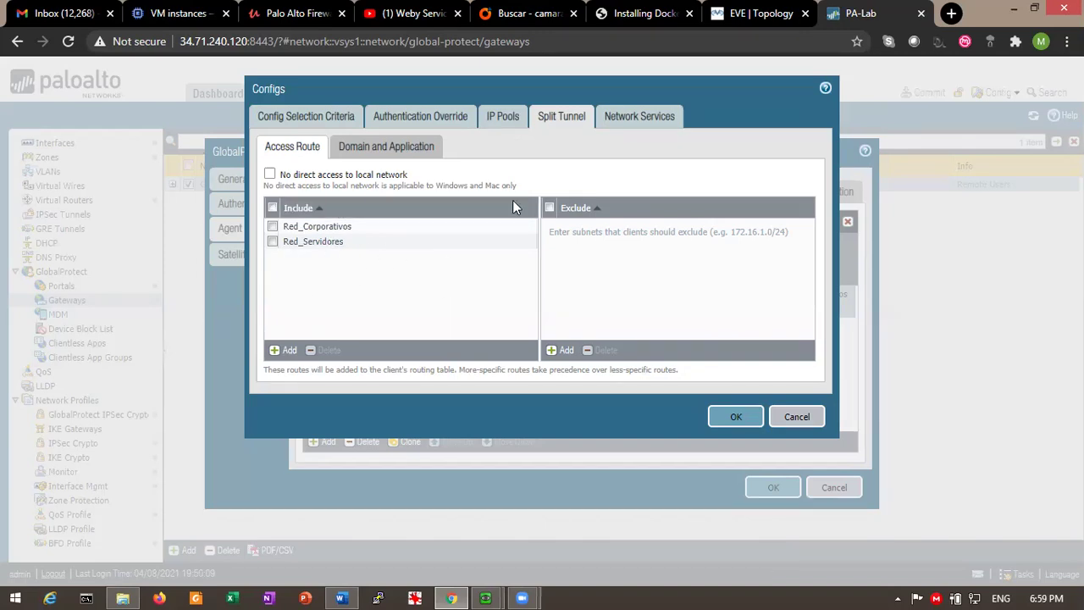
pyautogui.click(616, 119)
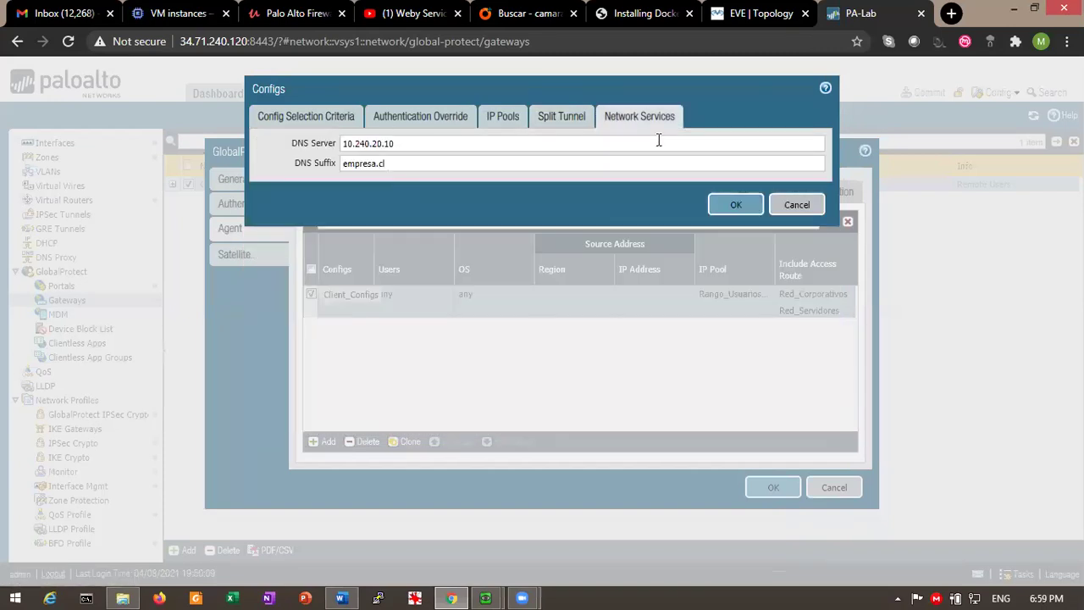
# Inspect the DNS server 10.240.20.10 and DNS suffix, then close Client_Configs unchanged.
pyautogui.click(458, 142)
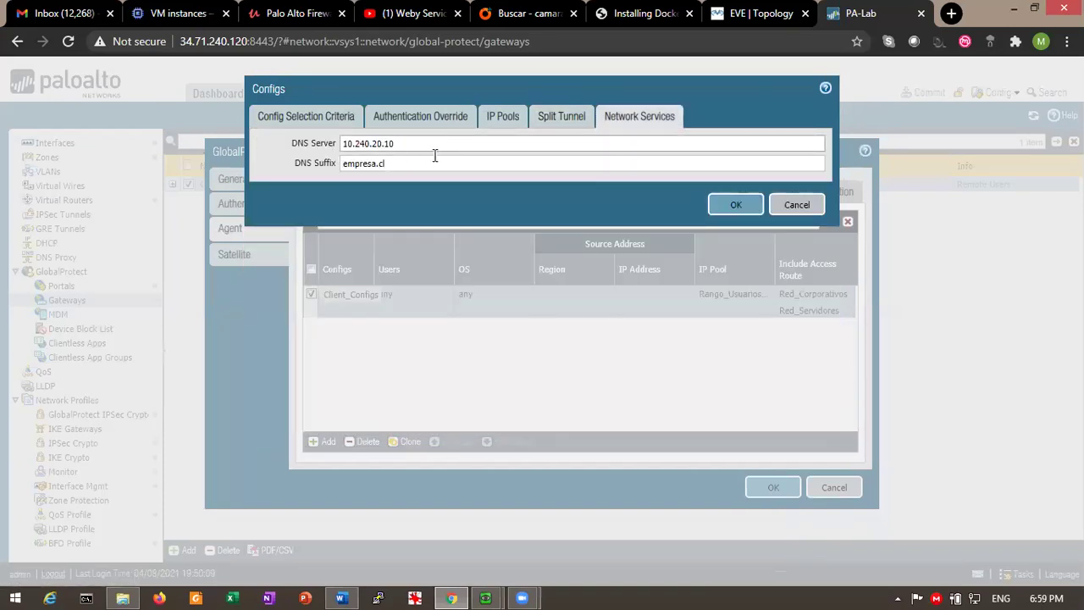
pyautogui.moveTo(414, 142); pyautogui.dragTo(296, 145)
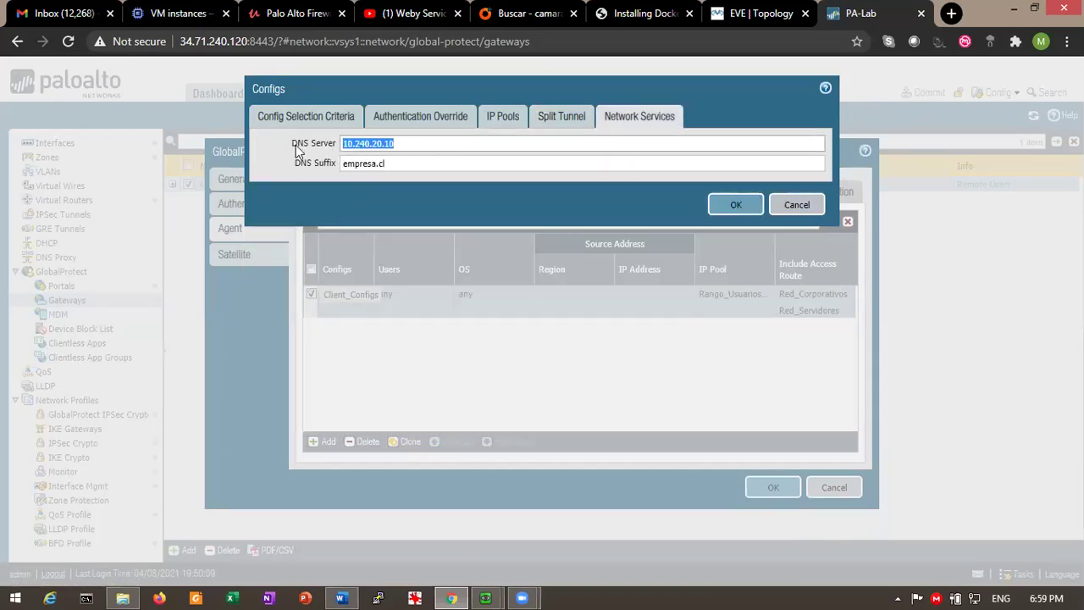
pyautogui.click(438, 144)
pyautogui.moveTo(438, 144); pyautogui.dragTo(337, 152)
pyautogui.click(466, 164)
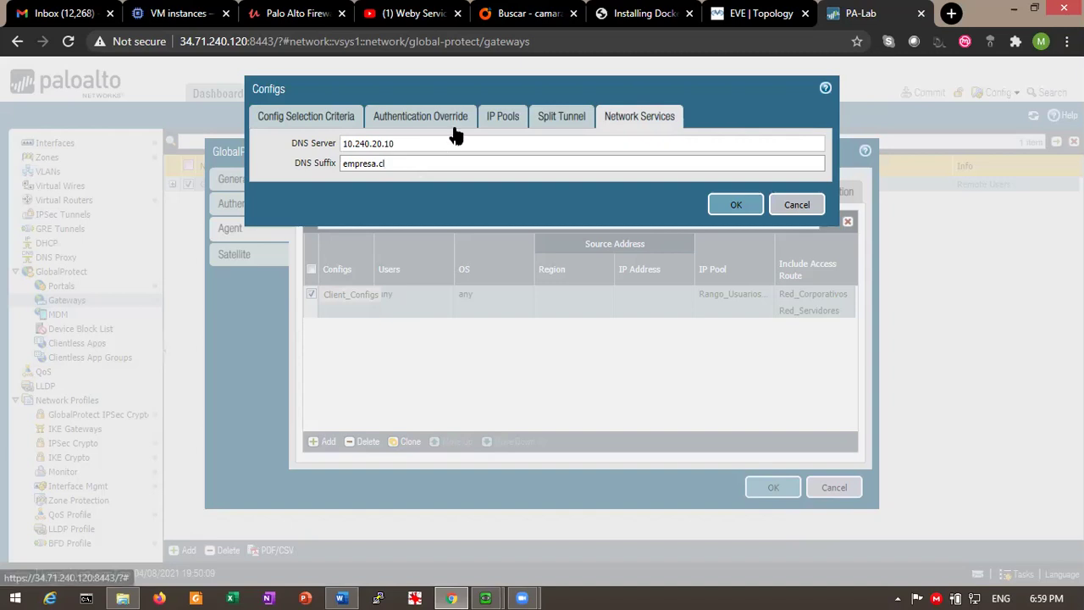
pyautogui.moveTo(443, 147); pyautogui.dragTo(295, 148)
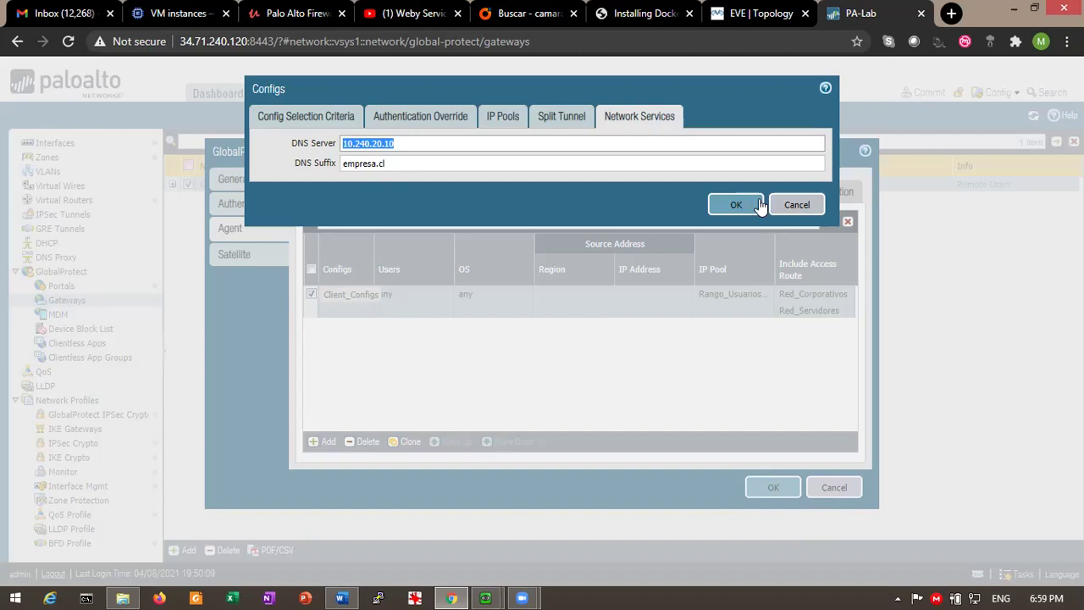
pyautogui.click(797, 204)
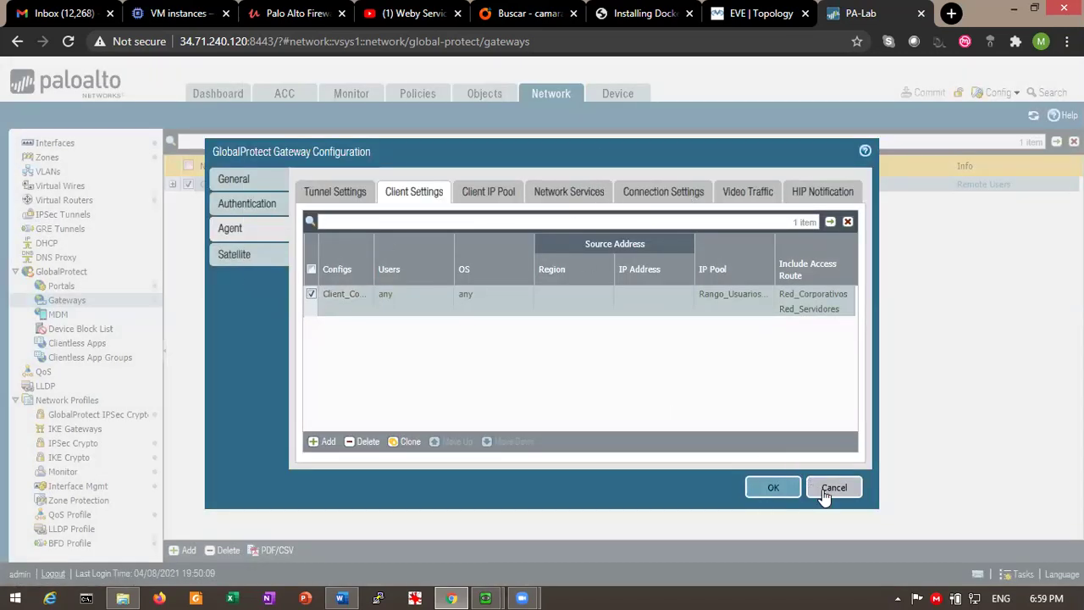
# Look over the gateway's client settings once more and cancel Gateway_VPN_Remote without saving.
pyautogui.click(506, 195)
pyautogui.click(562, 204)
pyautogui.click(648, 195)
pyautogui.click(436, 195)
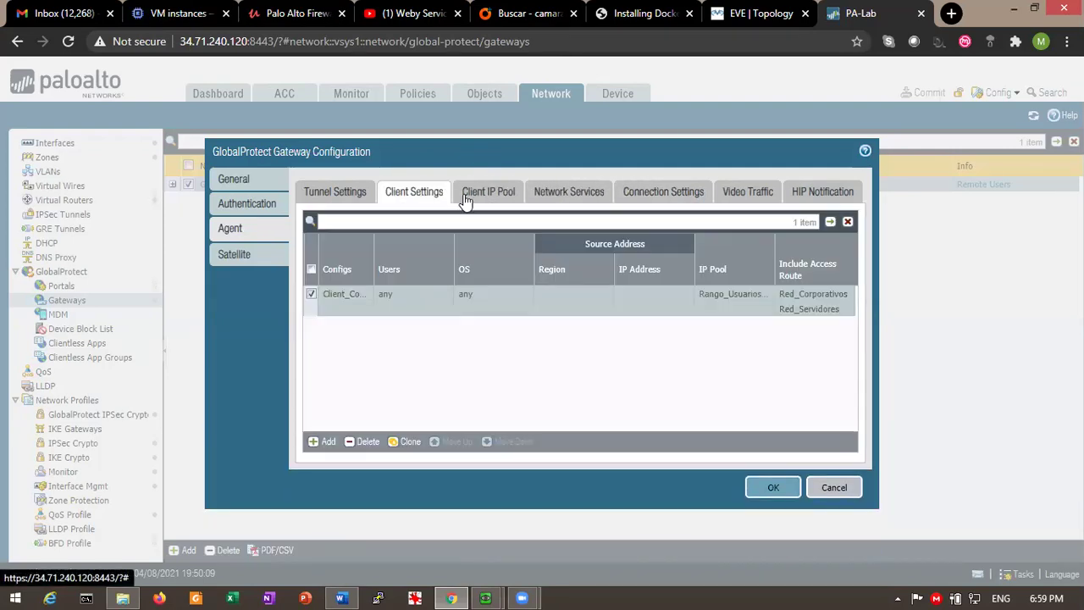
pyautogui.click(834, 488)
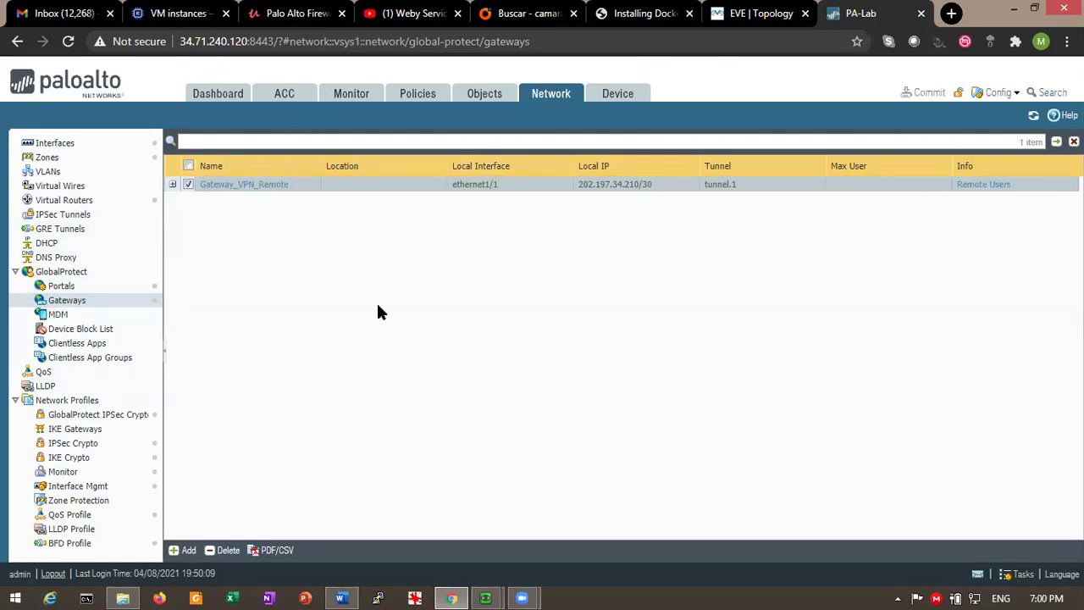
# Open the Acceso_VPN_Remote security rule and check its source and destination against the lab topology.
pyautogui.click(421, 105)
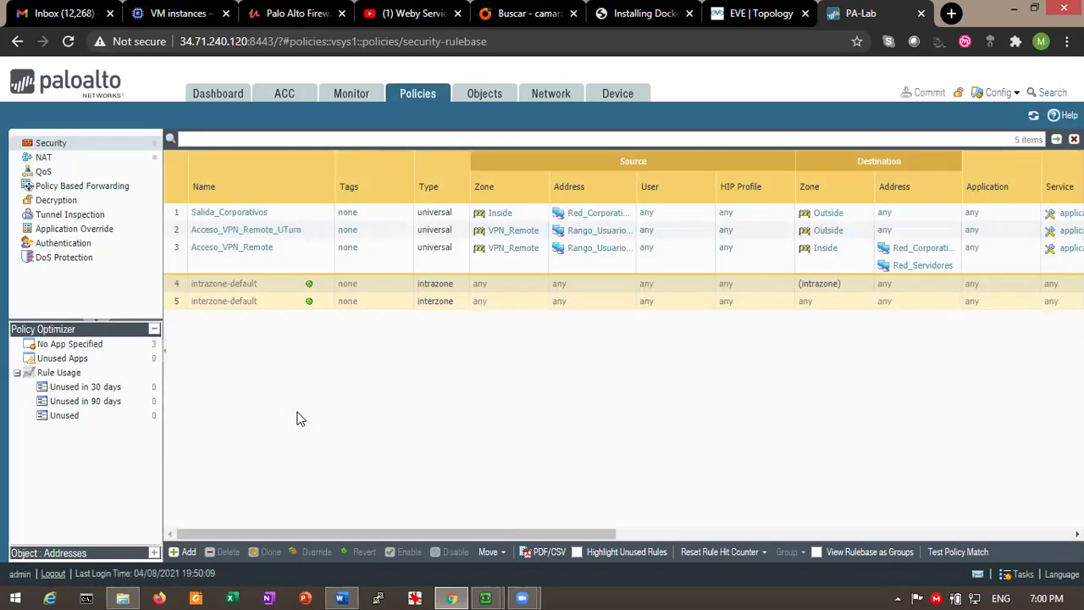
pyautogui.click(220, 248)
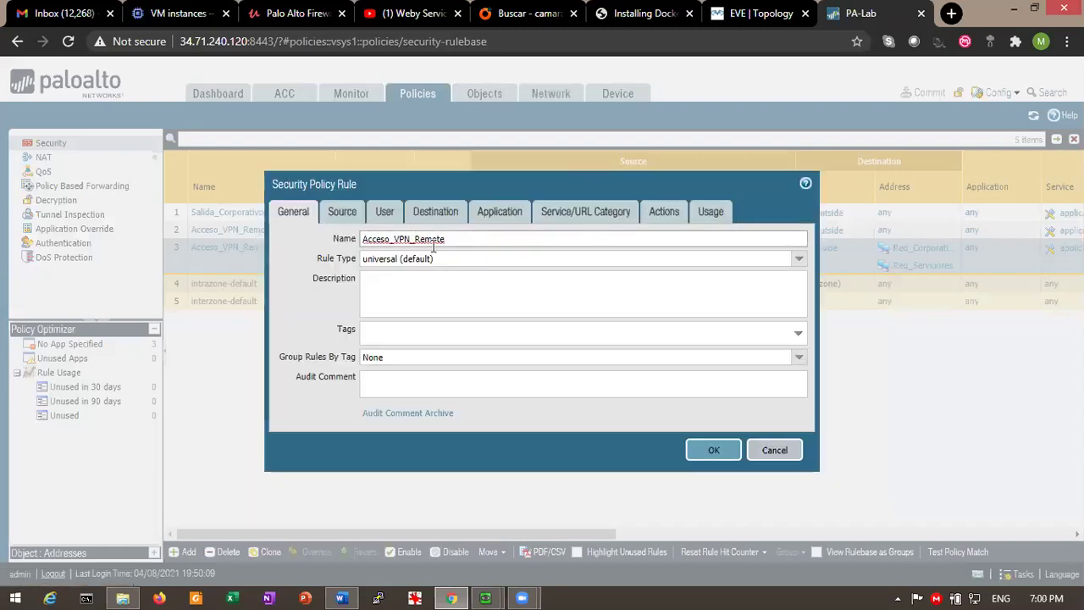
pyautogui.click(342, 212)
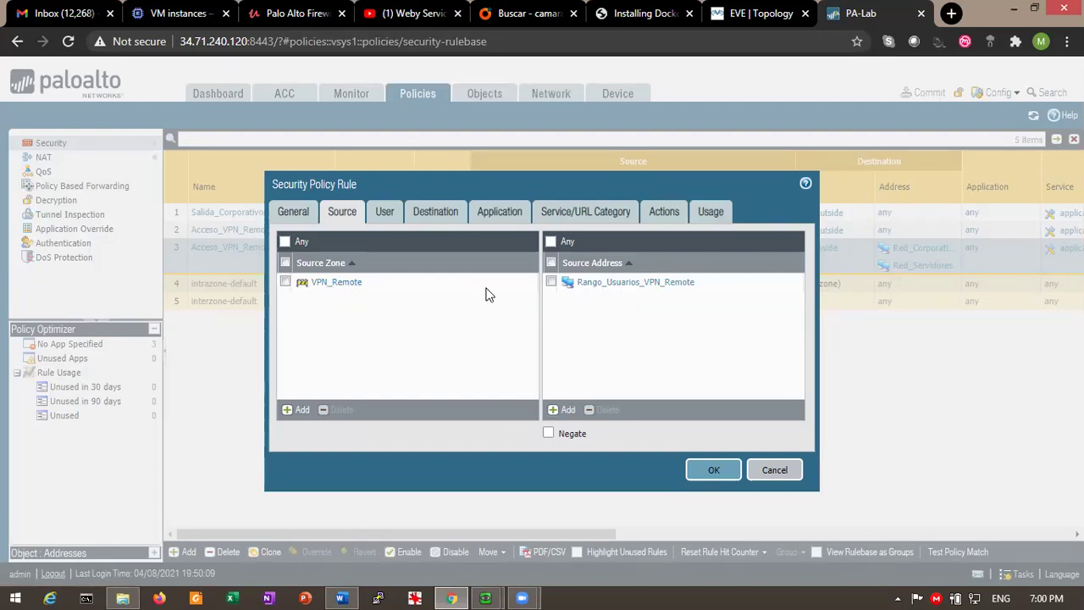
pyautogui.click(432, 212)
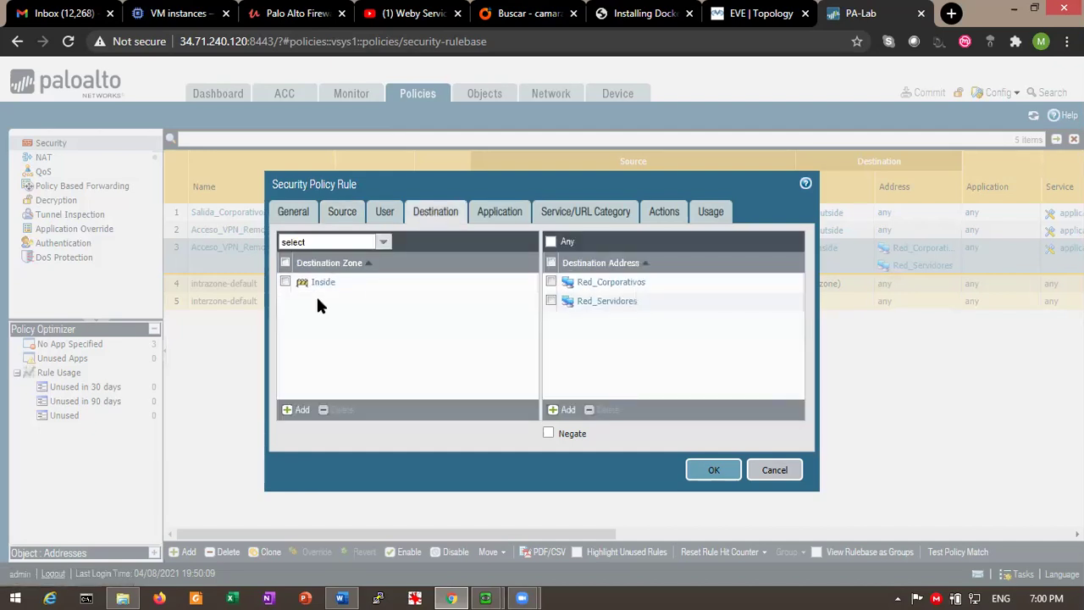
pyautogui.click(712, 18)
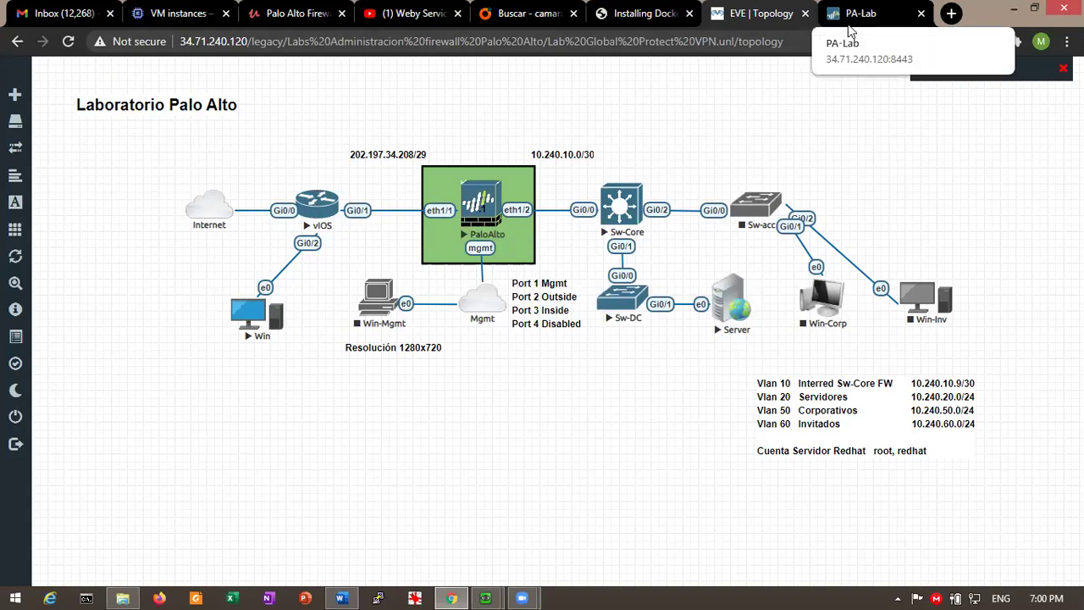
pyautogui.click(853, 26)
pyautogui.click(342, 212)
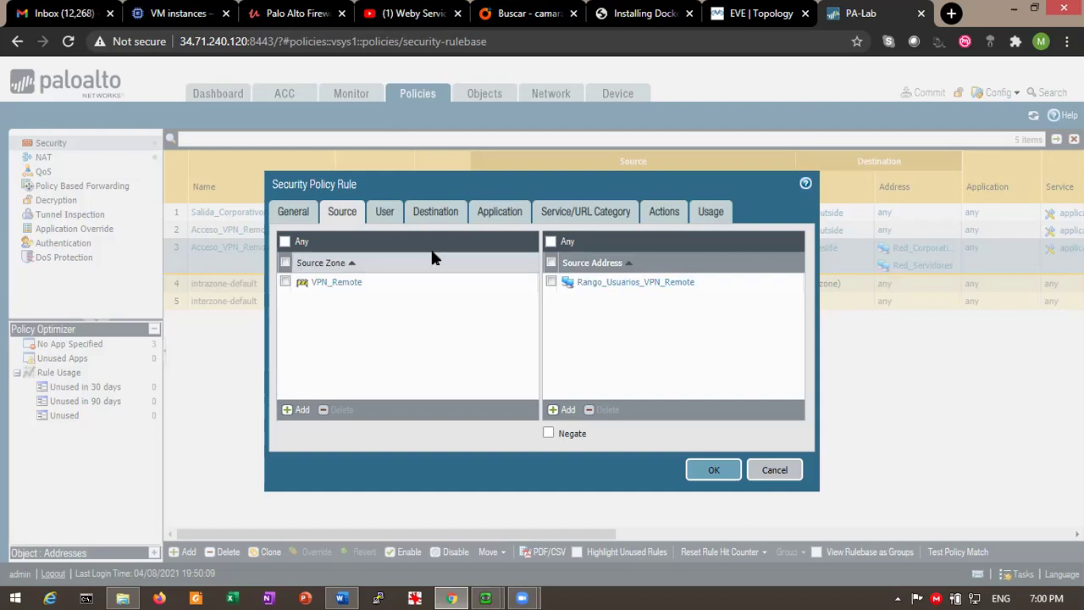
pyautogui.click(435, 213)
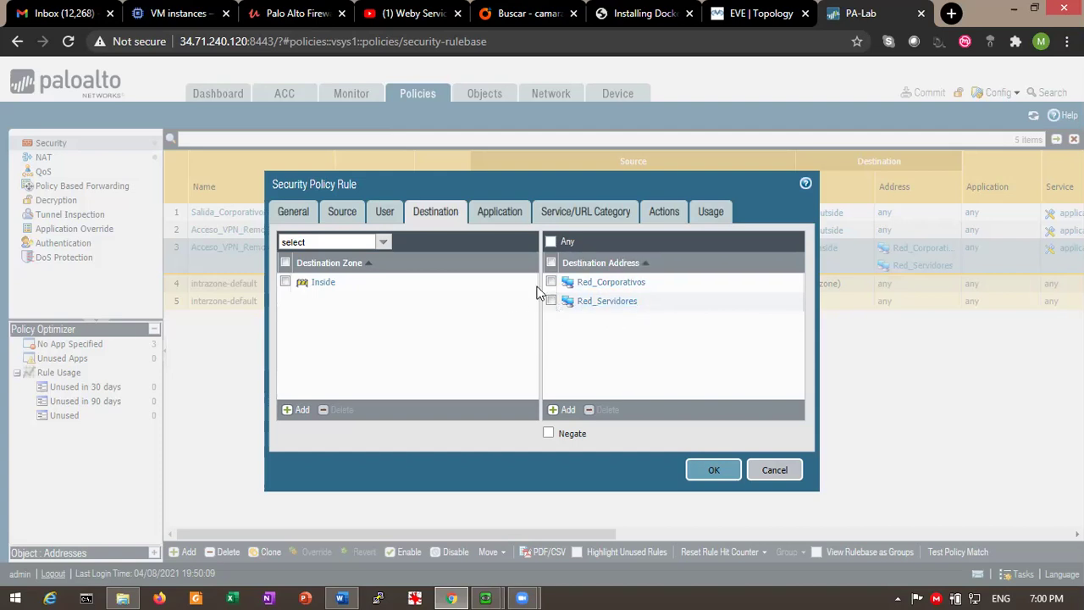
# Check the rule's Application and Service/URL Category, then cancel it unchanged.
pyautogui.click(494, 209)
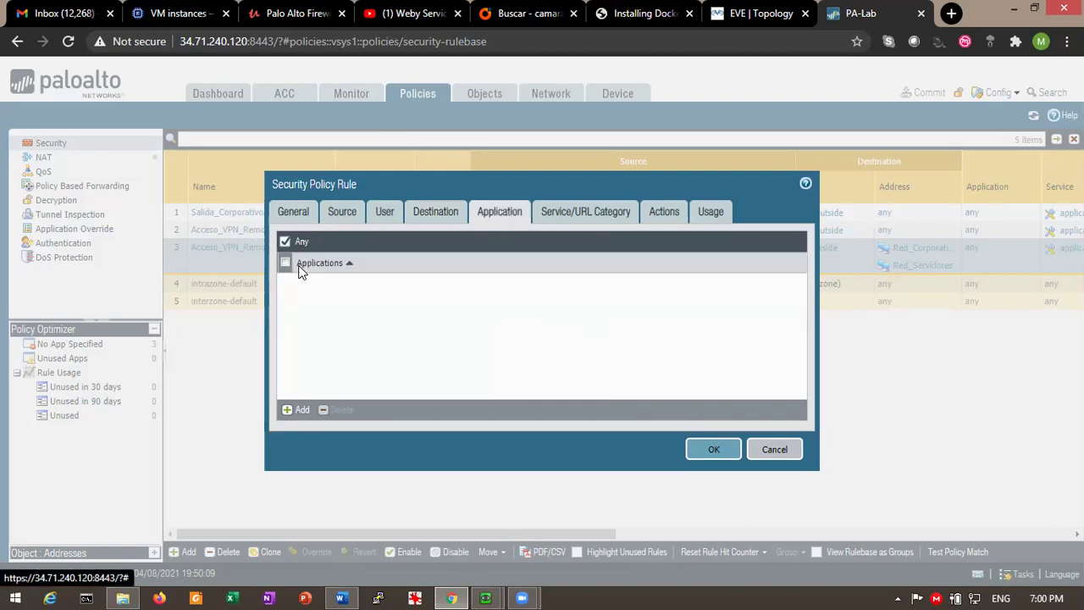
pyautogui.click(607, 211)
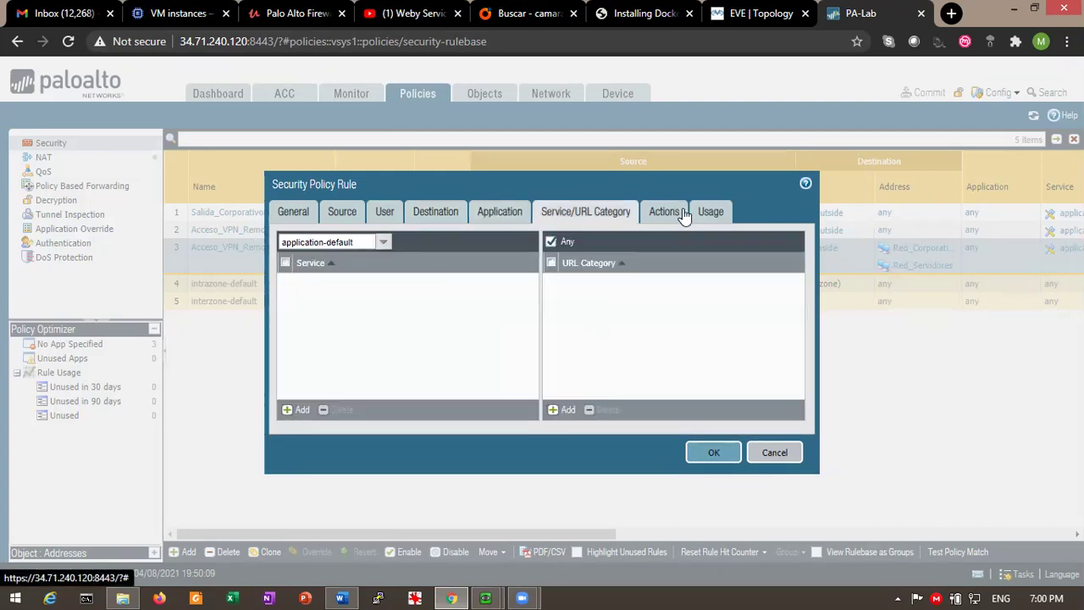
pyautogui.click(773, 455)
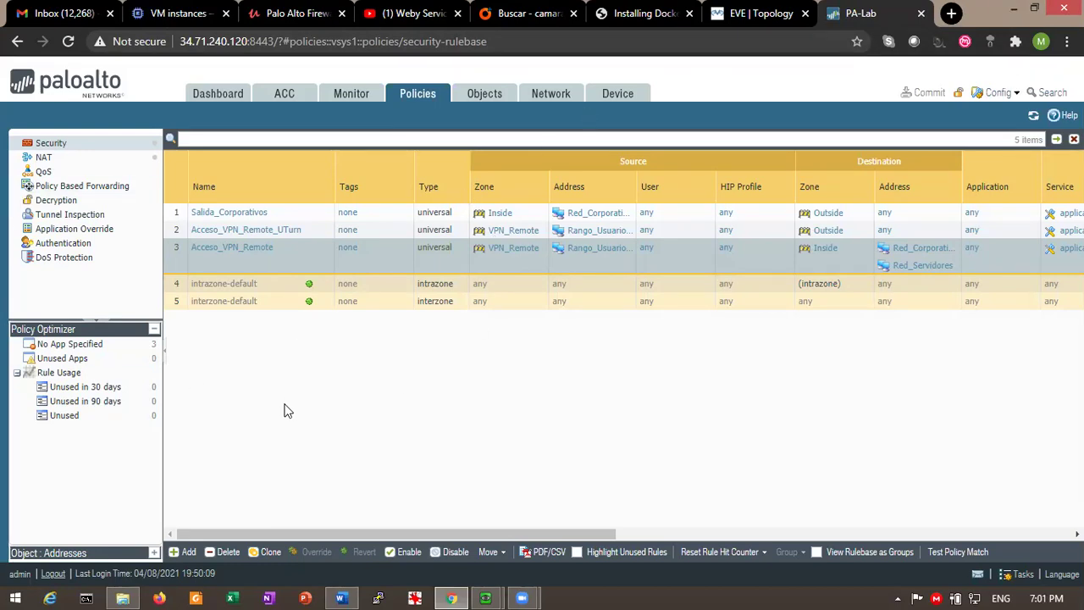
pyautogui.click(485, 598)
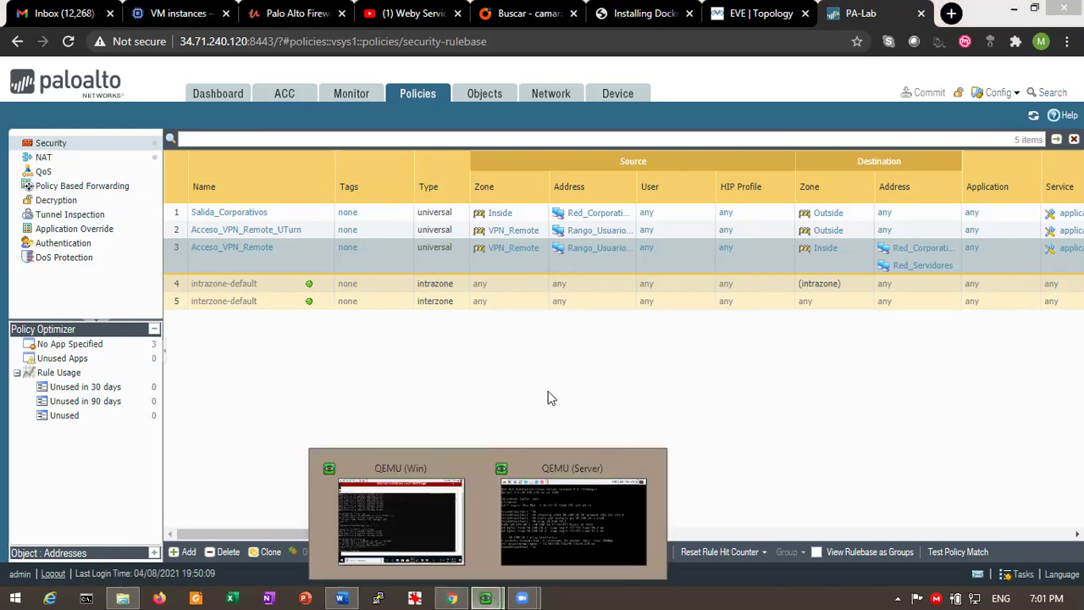
# Bring the QEMU (Win) console forward, minimize Chrome and Network Connections, then restore Chrome.
pyautogui.click(389, 516)
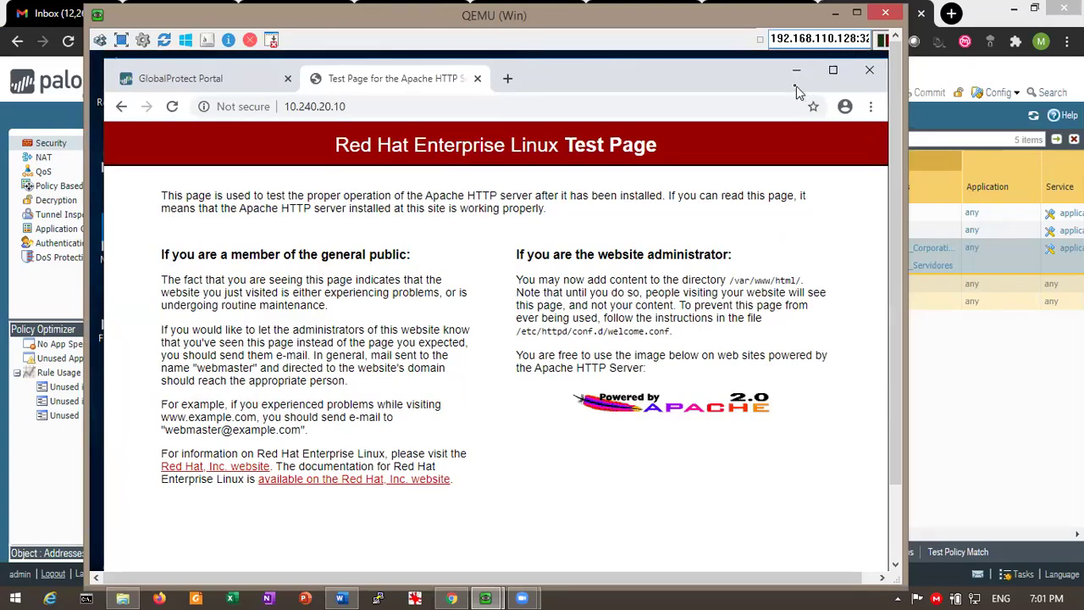
pyautogui.click(795, 73)
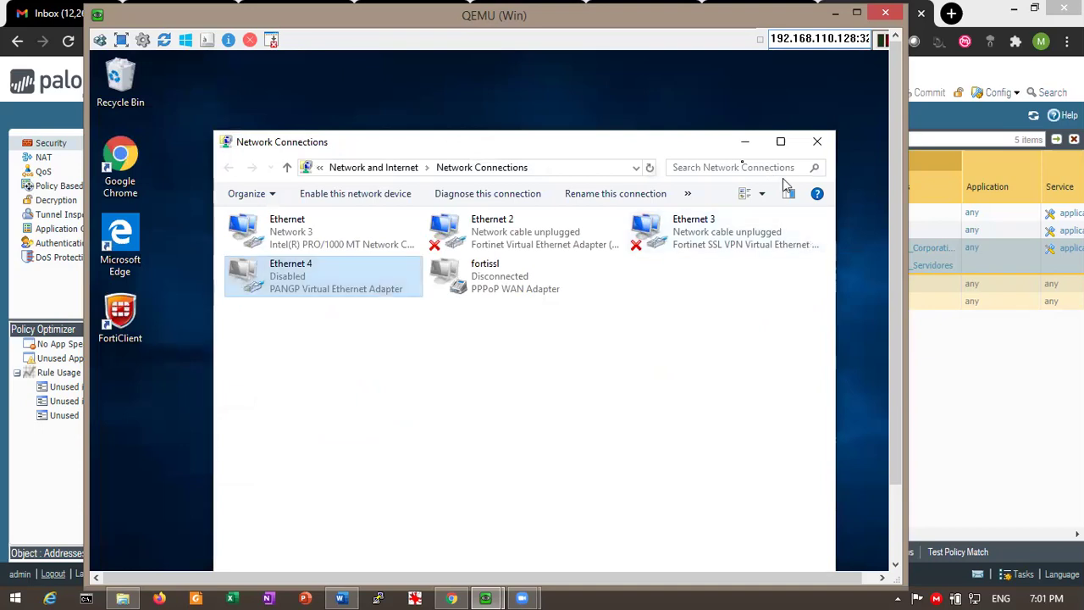
pyautogui.click(739, 148)
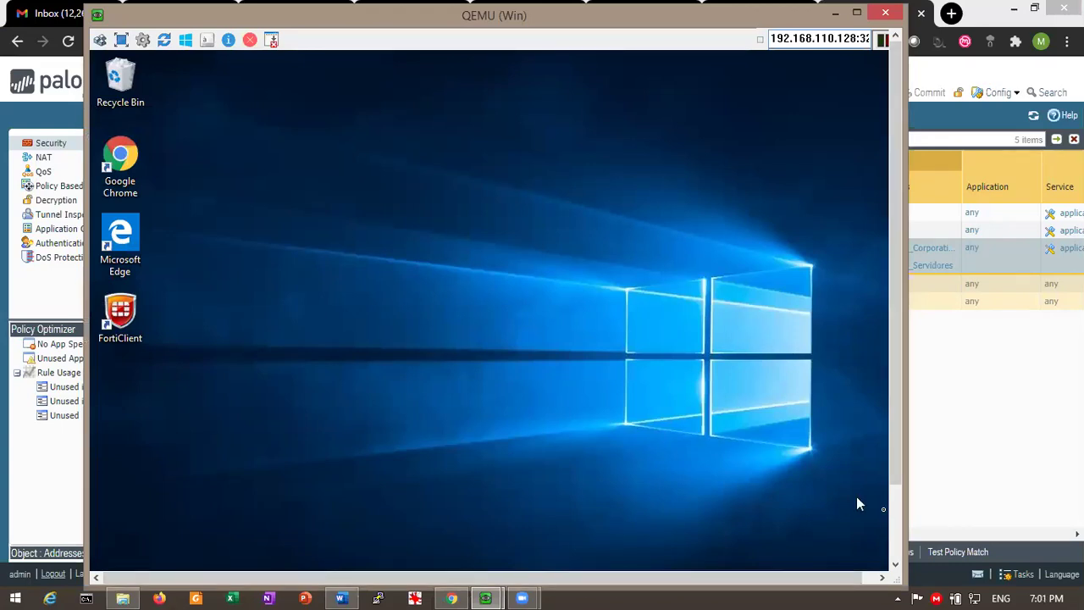
pyautogui.click(894, 510)
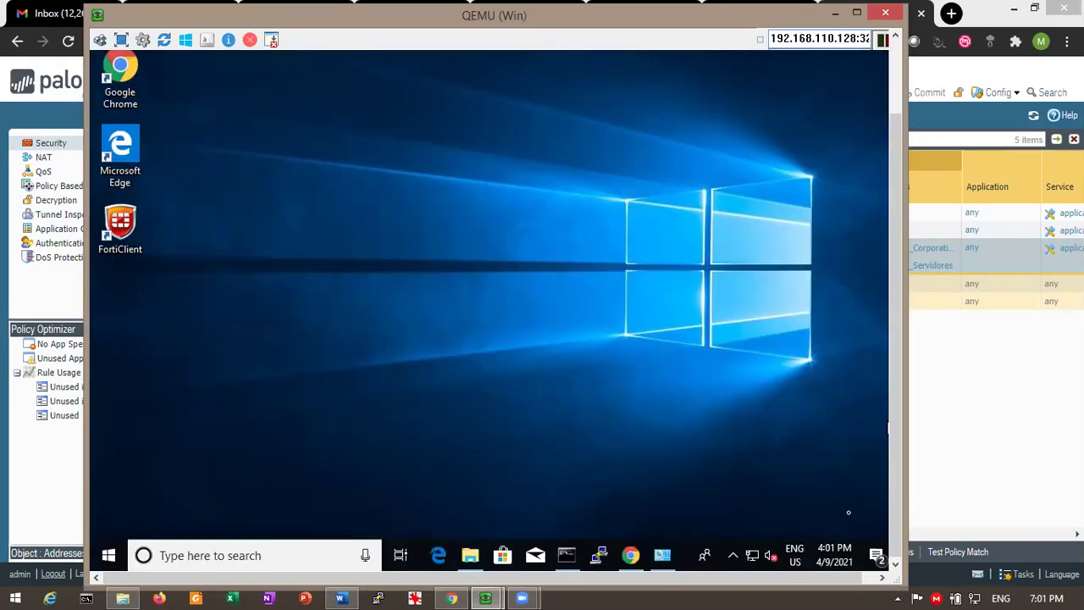
pyautogui.click(631, 556)
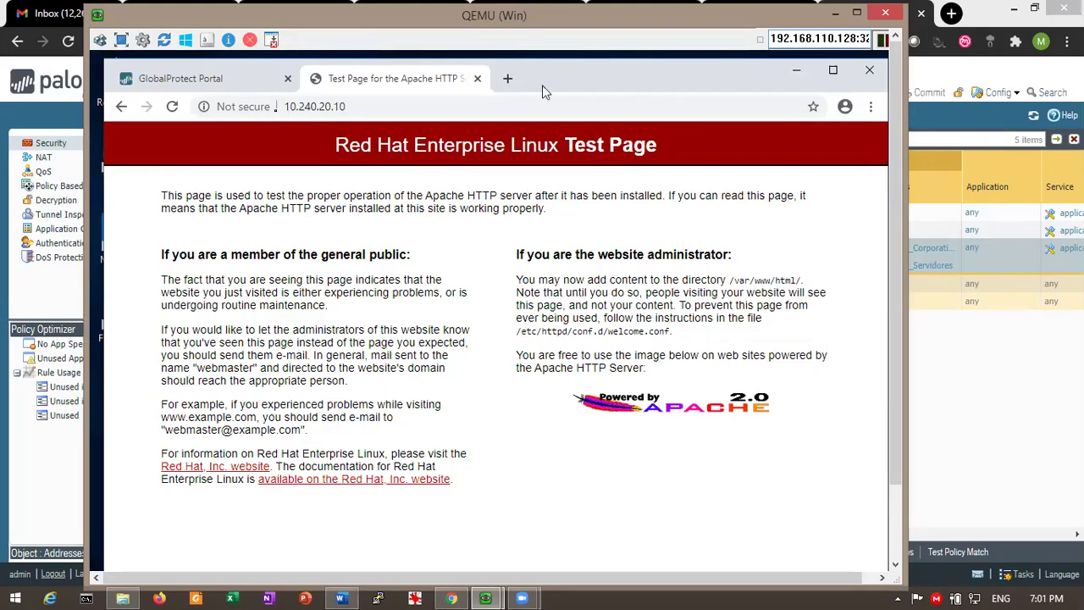
# Switch Chrome to the GlobalProtect Portal agent download page.
pyautogui.click(214, 83)
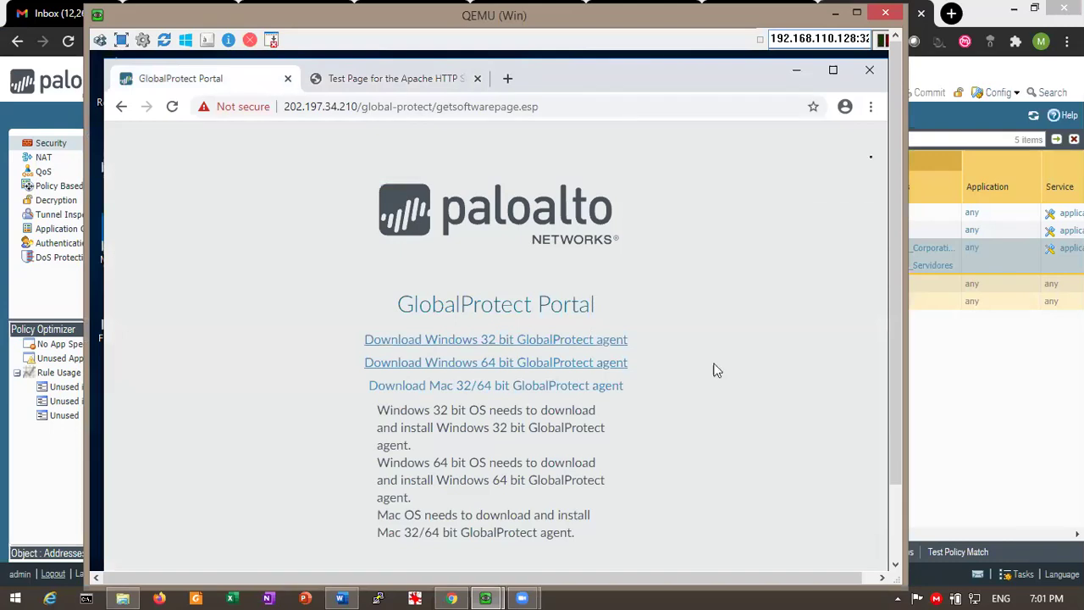
pyautogui.click(846, 107)
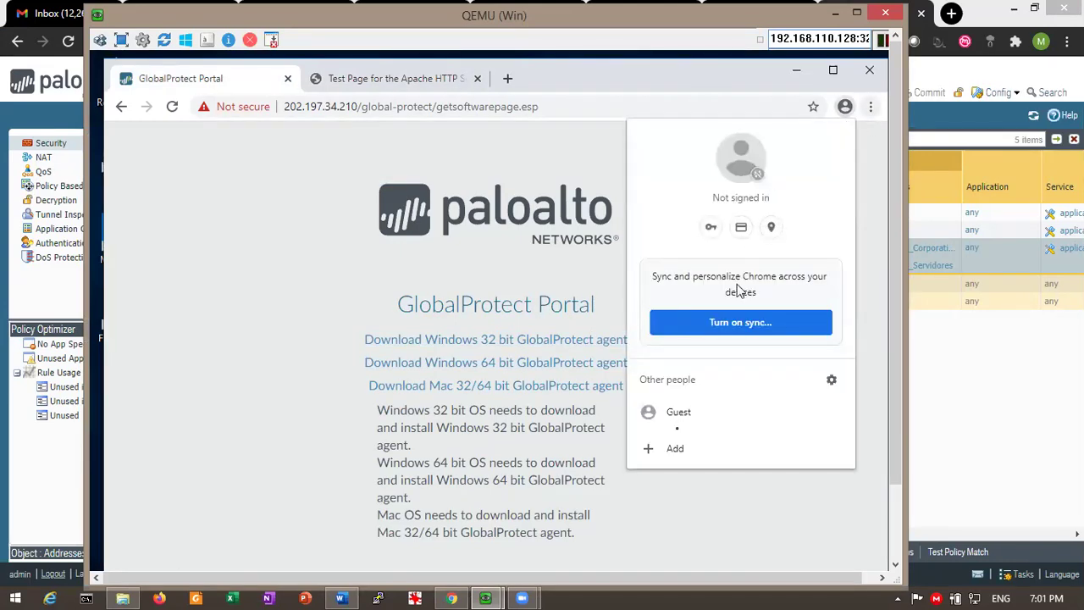
pyautogui.click(481, 196)
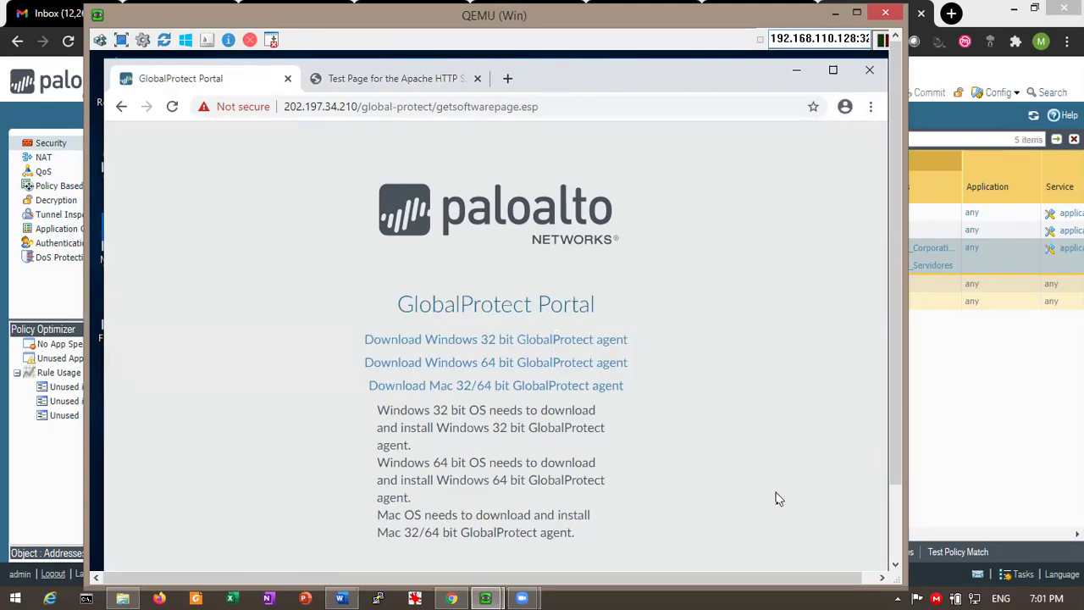
pyautogui.click(892, 506)
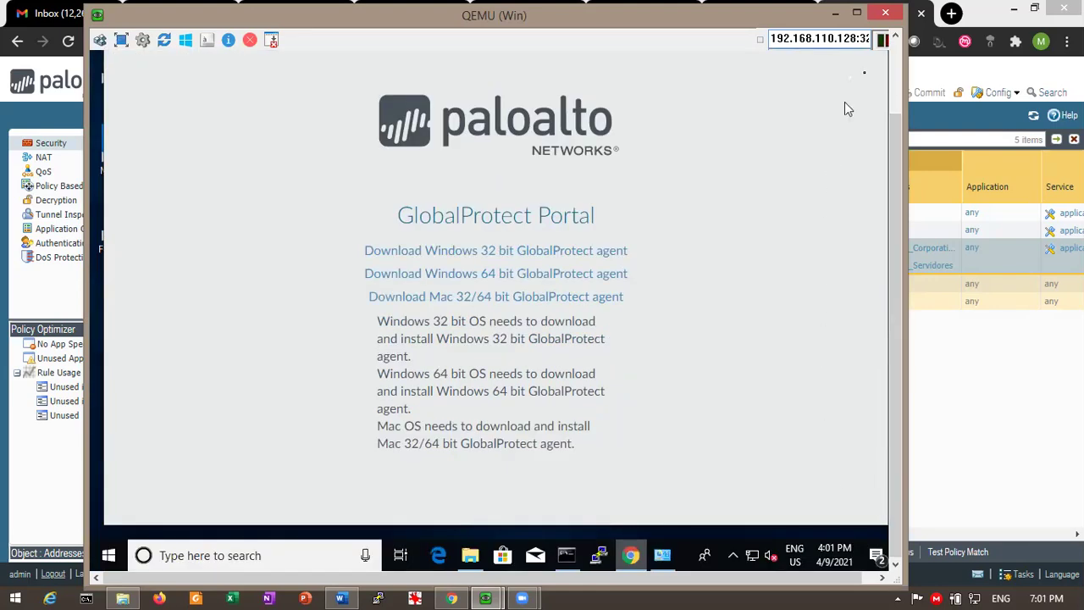
pyautogui.click(892, 76)
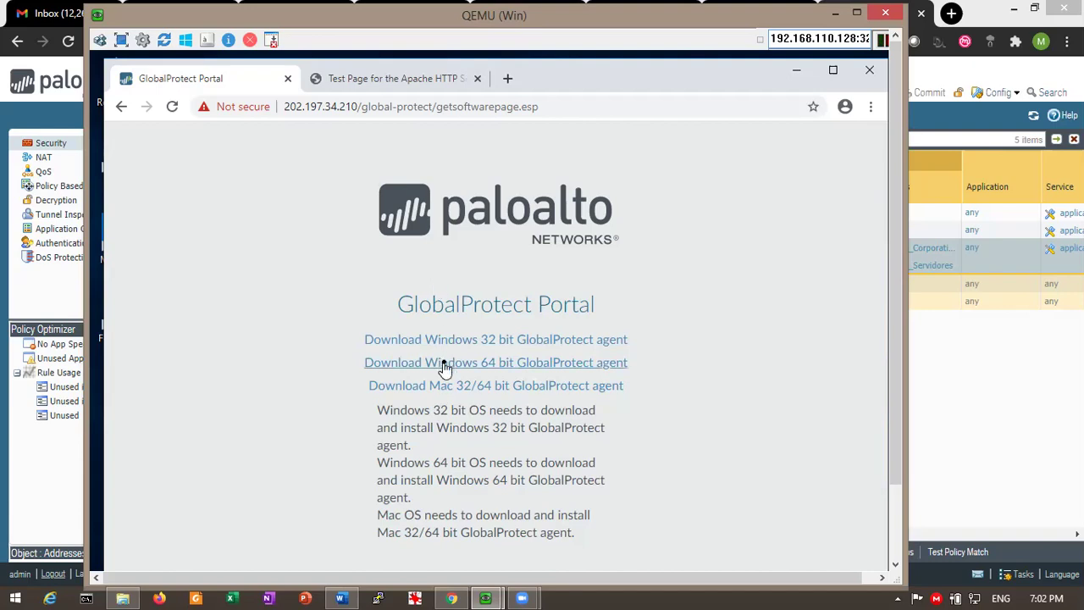
pyautogui.click(897, 516)
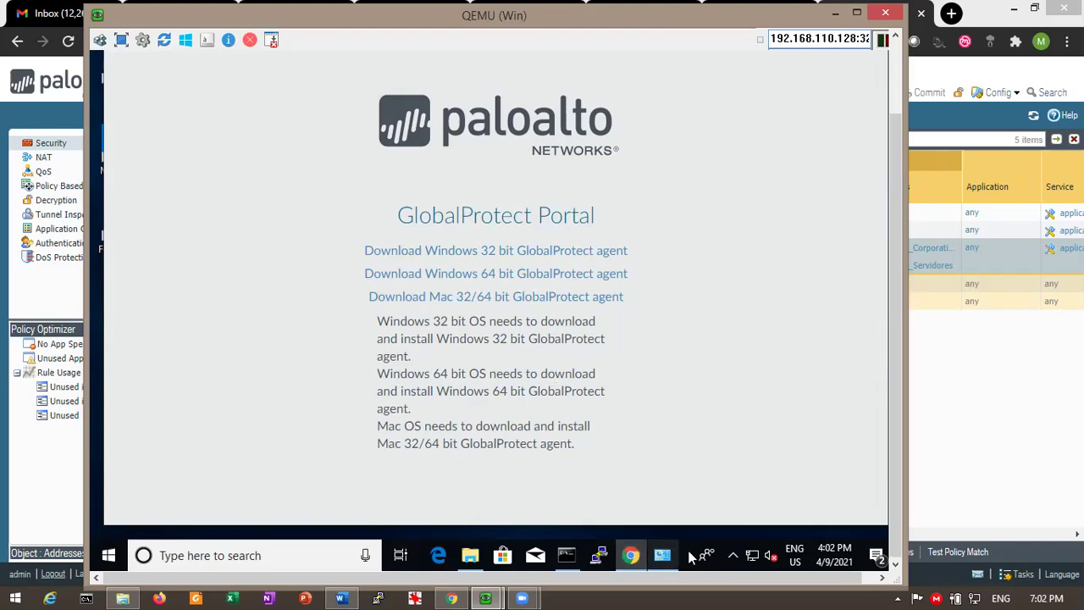
# Open the GlobalProtect agent panel from the system tray and go to its settings.
pyautogui.click(730, 555)
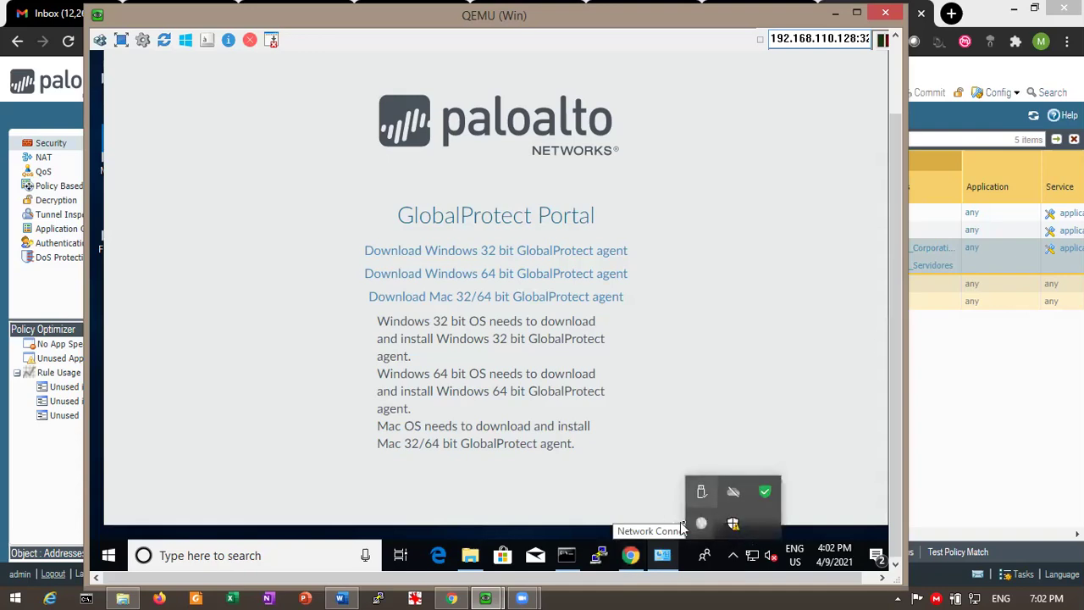
pyautogui.click(702, 519)
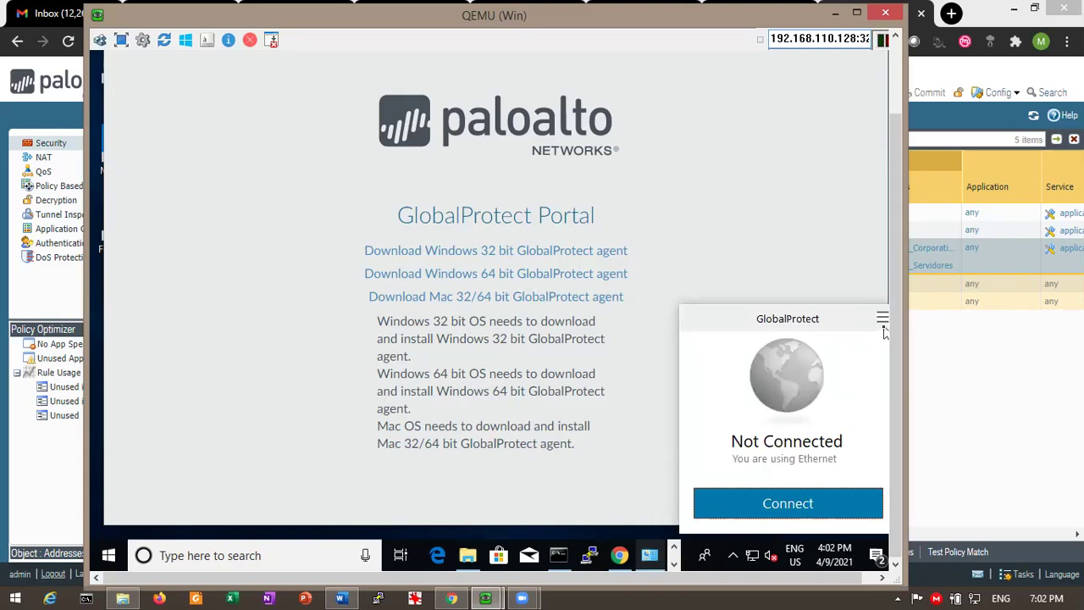
pyautogui.click(882, 320)
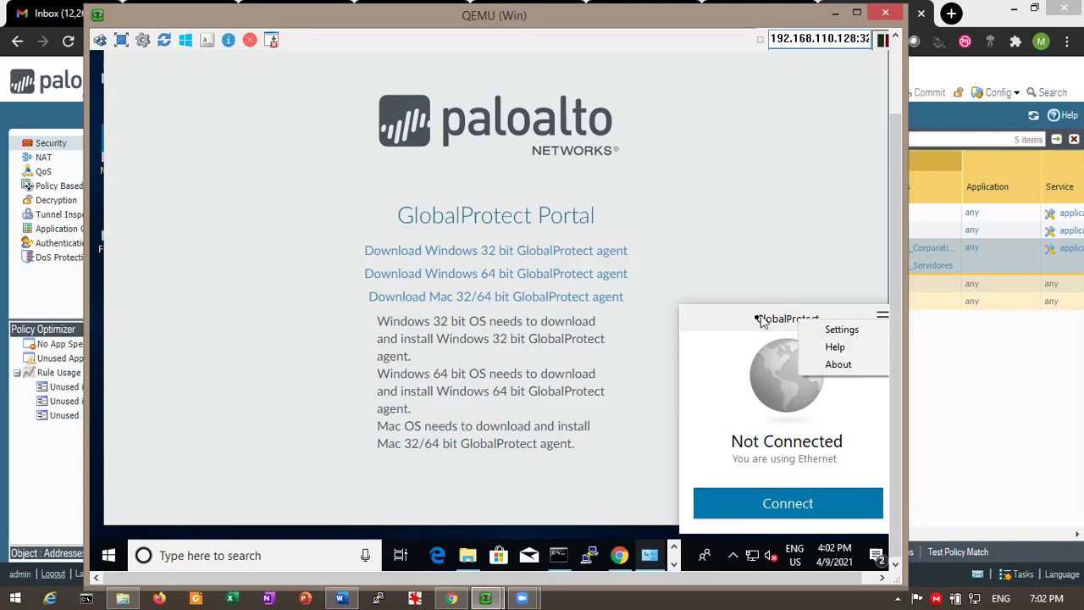
pyautogui.click(847, 331)
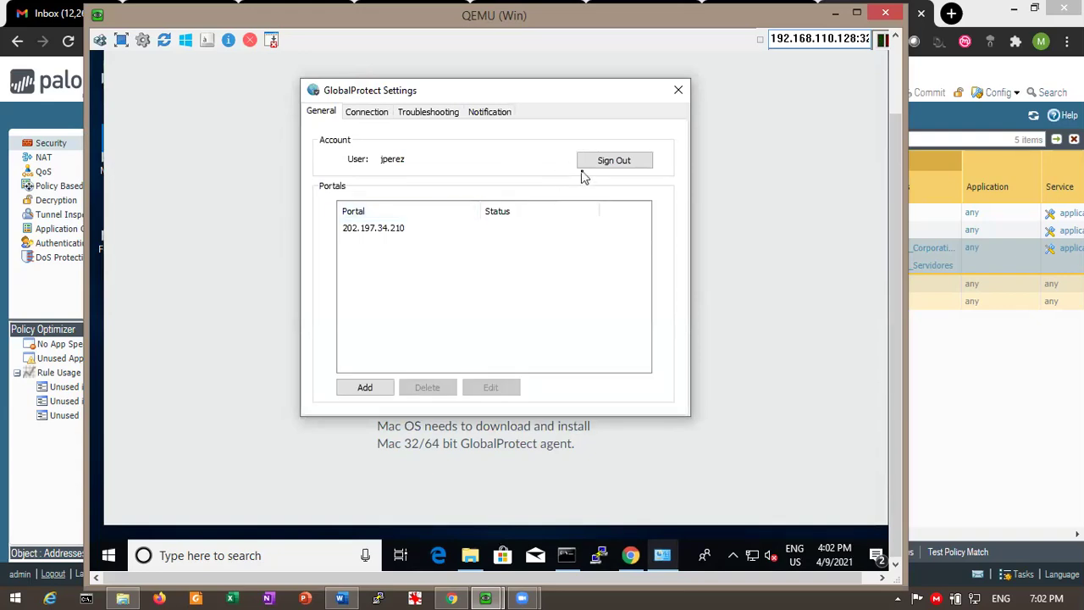
# Clear the saved GlobalProtect credentials and reopen the agent panel showing Not Connected.
pyautogui.click(599, 169)
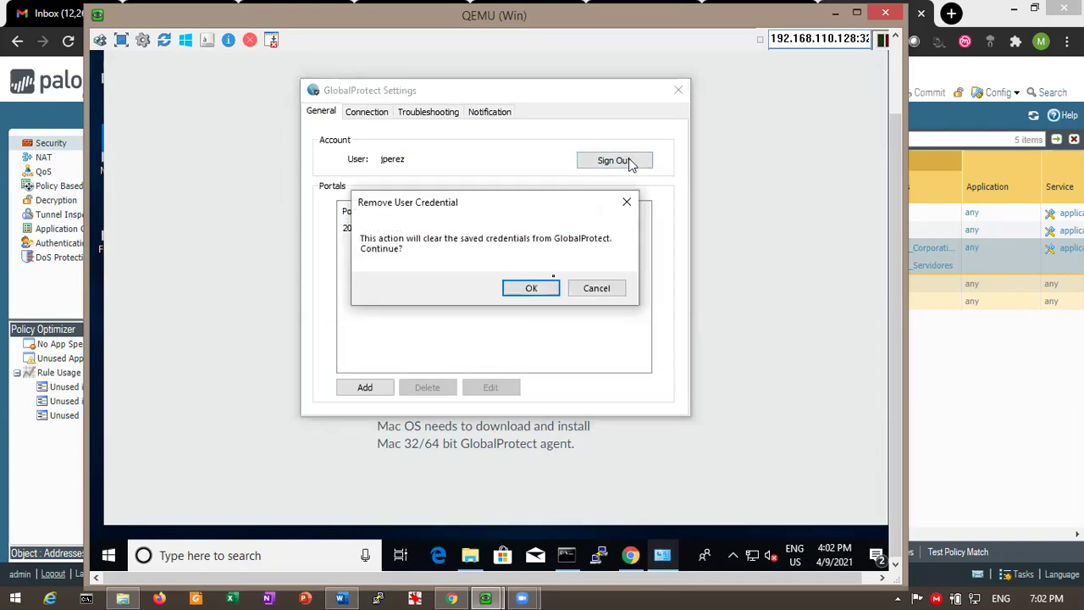
pyautogui.click(536, 292)
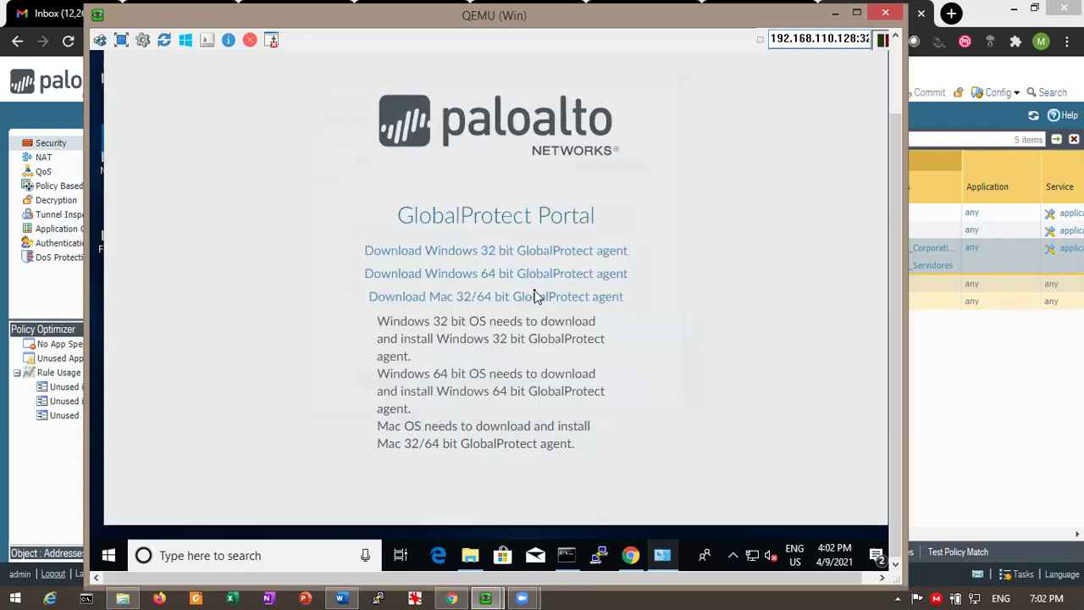
pyautogui.click(733, 556)
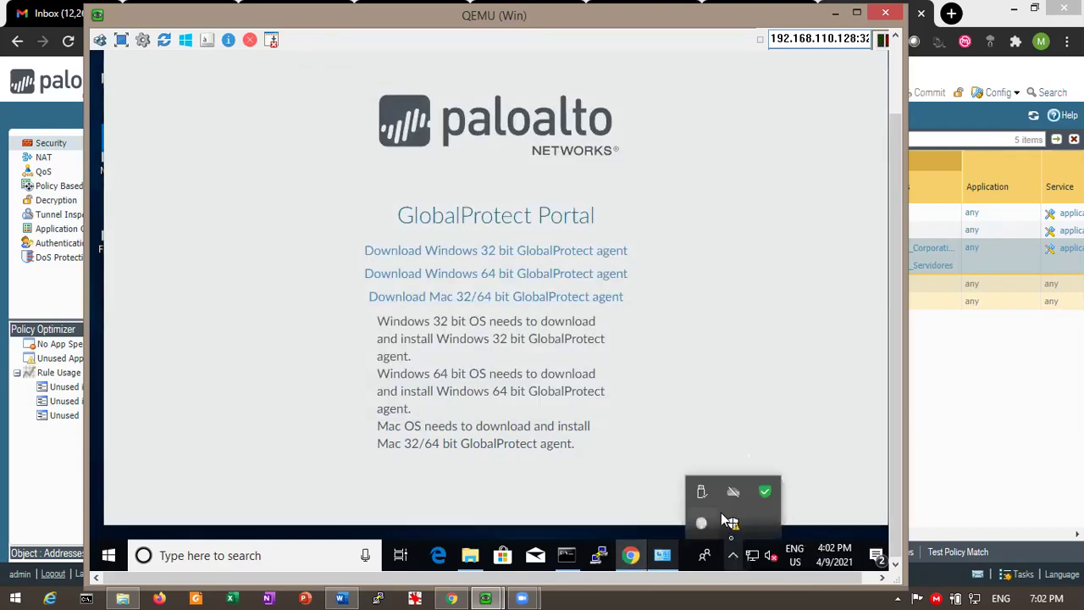
pyautogui.click(710, 524)
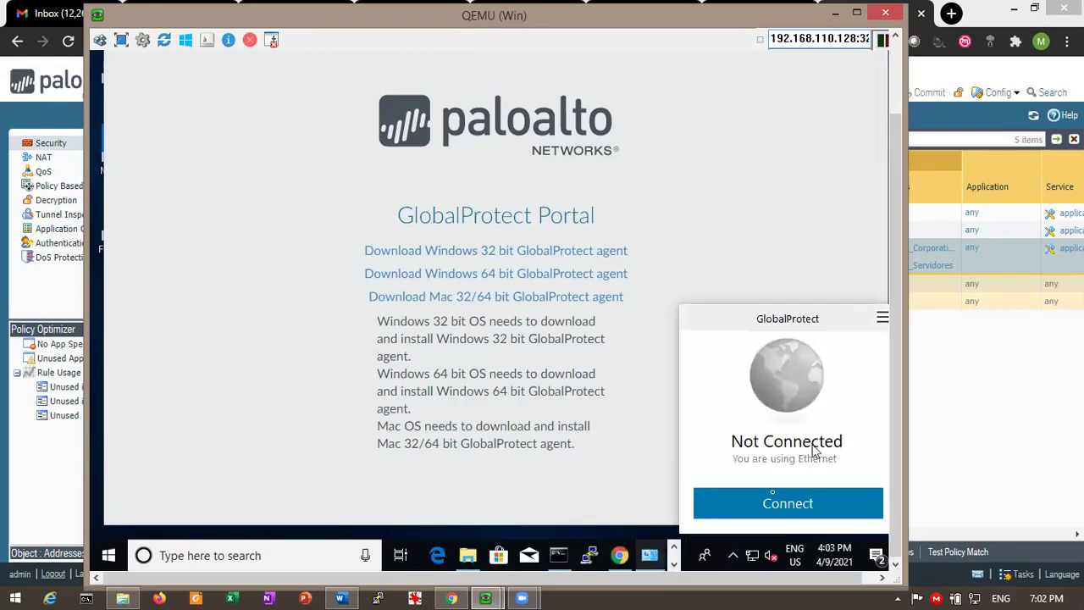
# Connect GlobalProtect to portal 202.197.34.210, signing in with the VPN user's username and password.
pyautogui.click(774, 500)
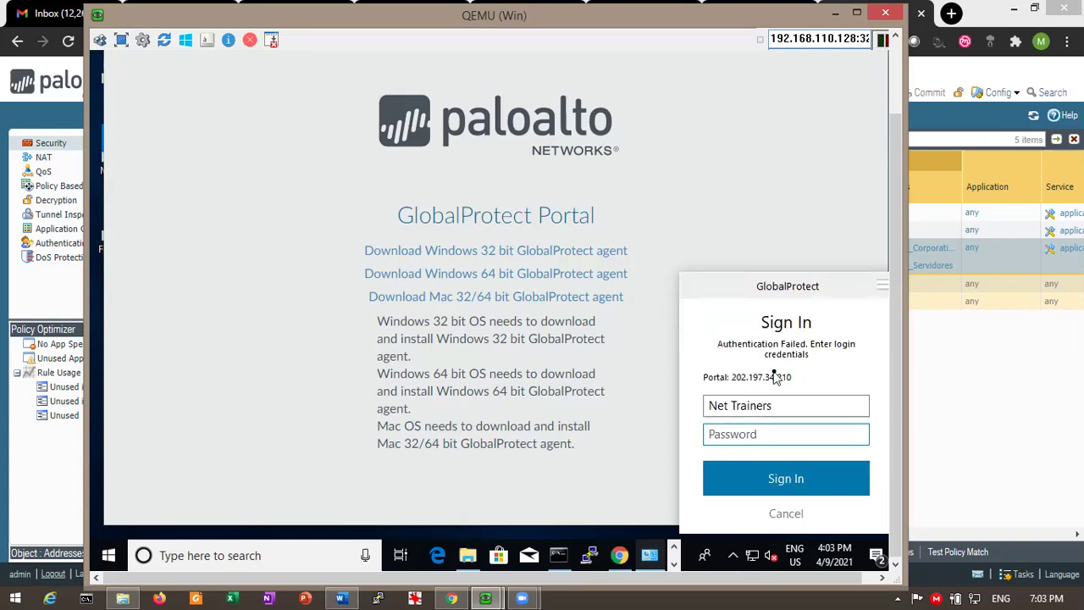
pyautogui.moveTo(798, 405); pyautogui.dragTo(559, 441)
pyautogui.write('jperez')
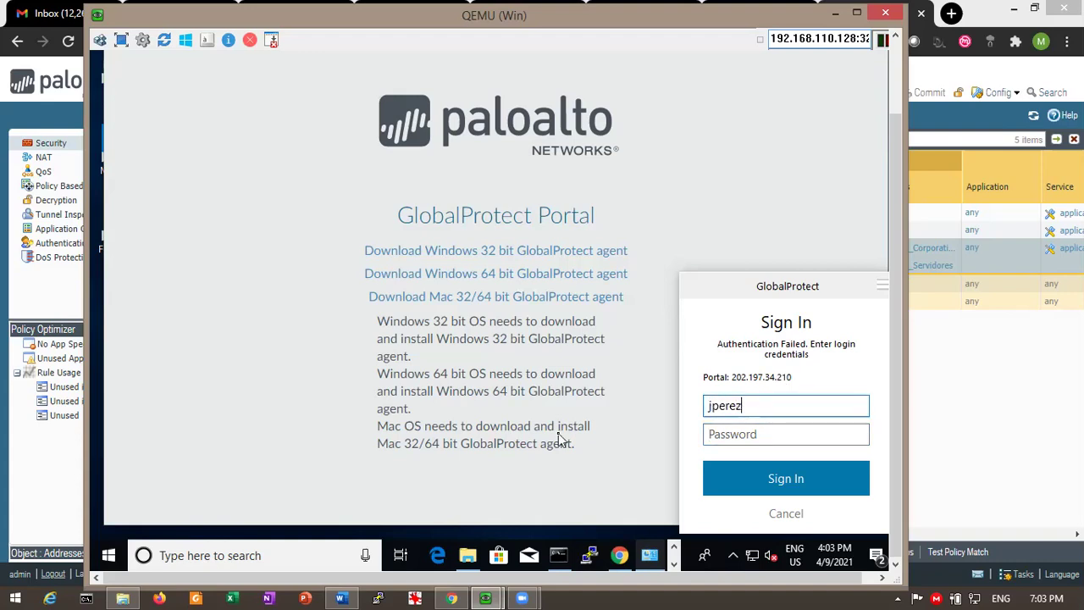
pyautogui.press('Tab')
pyautogui.write('*****')
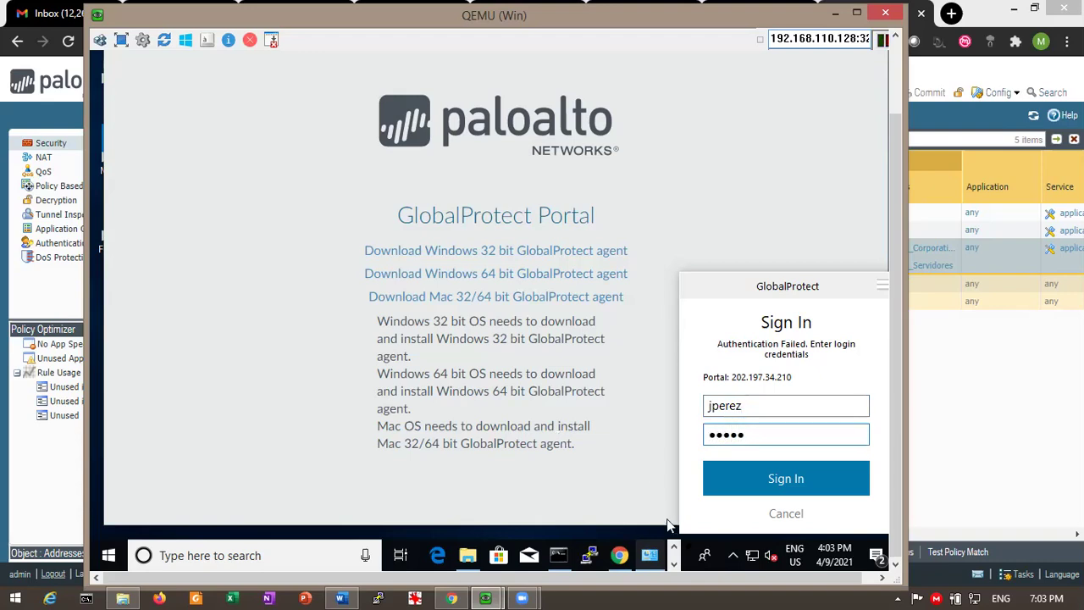
pyautogui.click(785, 483)
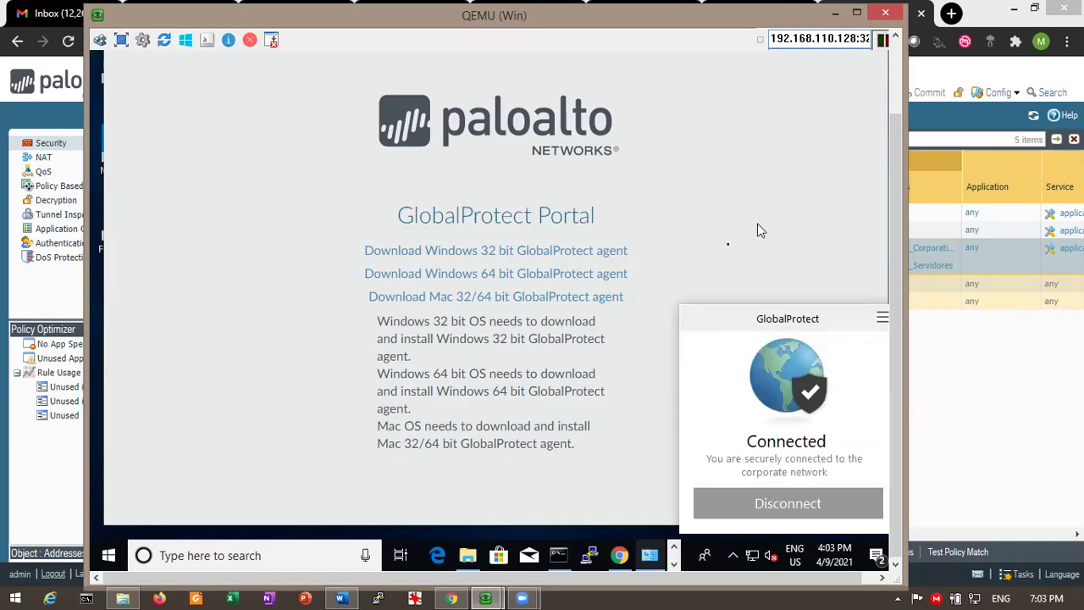
# Review the GlobalProtect connection details: tunnel to External_Gateway, local IP 10.240.99.10.
pyautogui.click(881, 319)
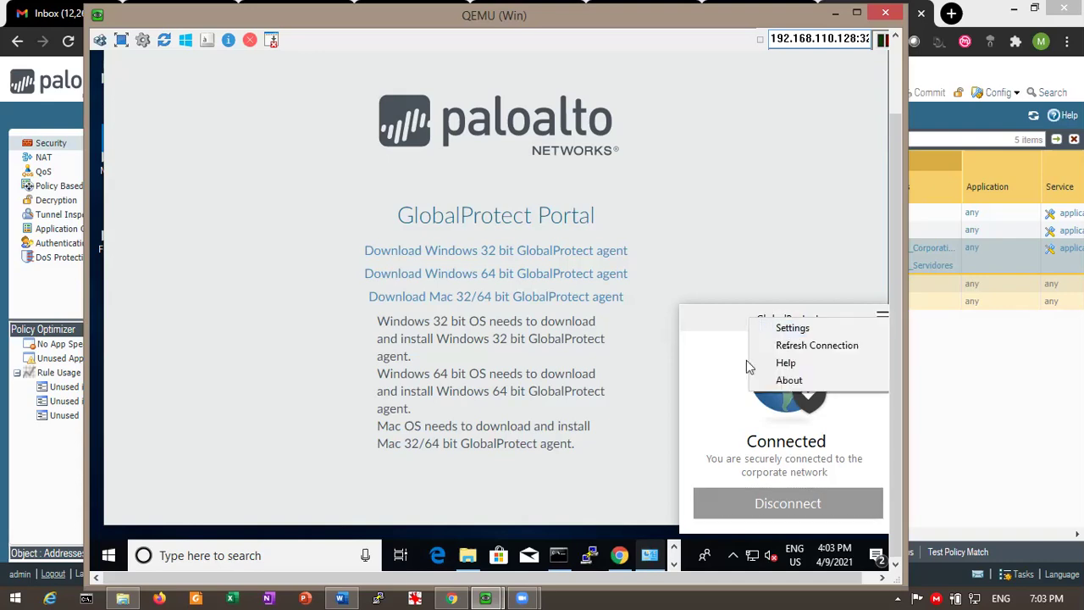
pyautogui.click(798, 332)
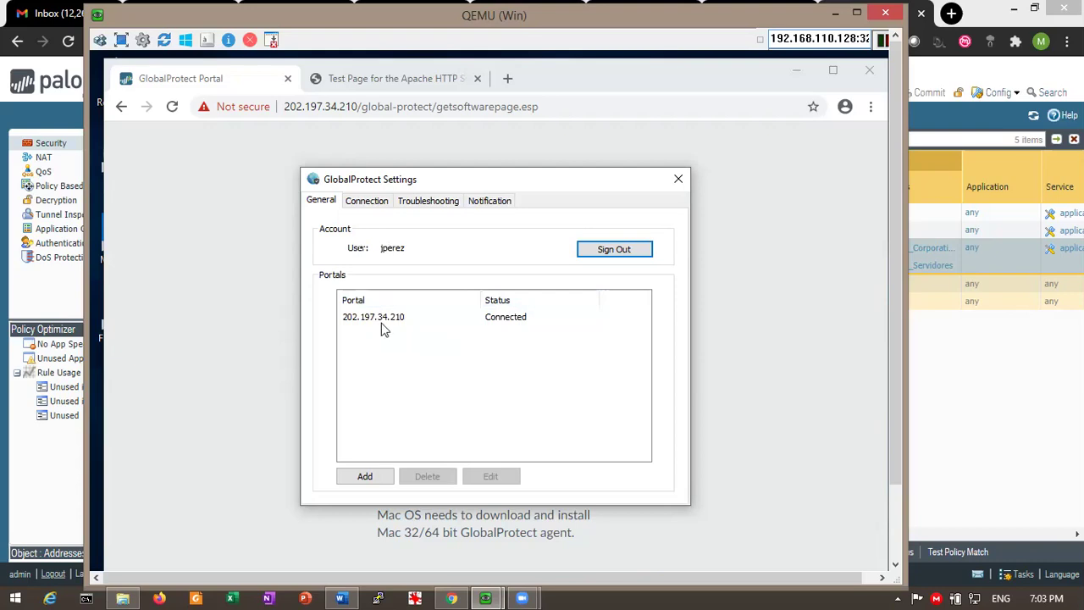
pyautogui.click(367, 204)
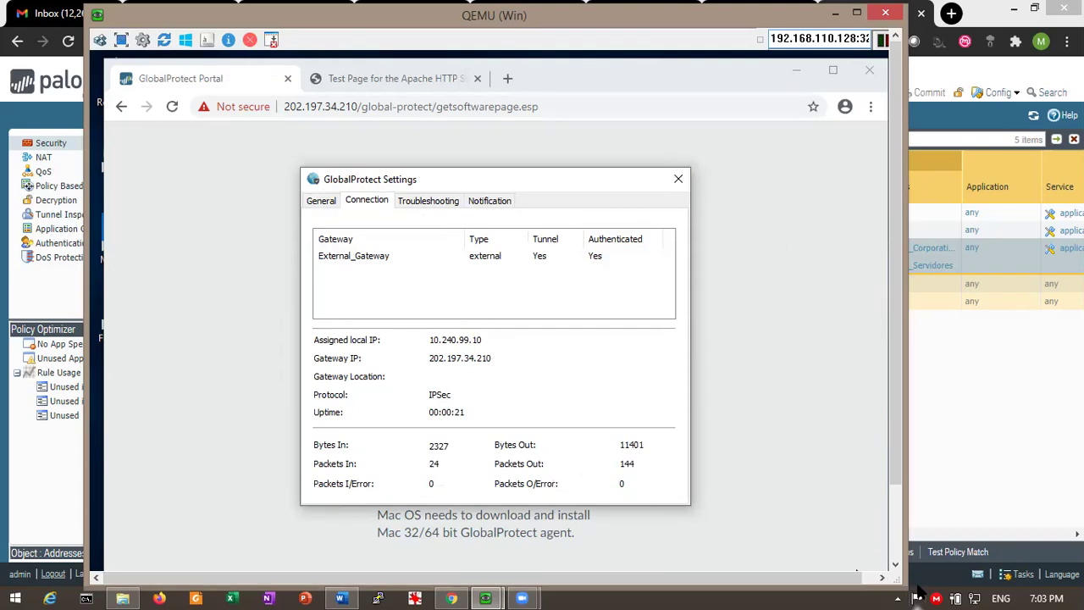
# Minimize the Windows VM window to return to the firewall's Security rulebase.
pyautogui.click(891, 516)
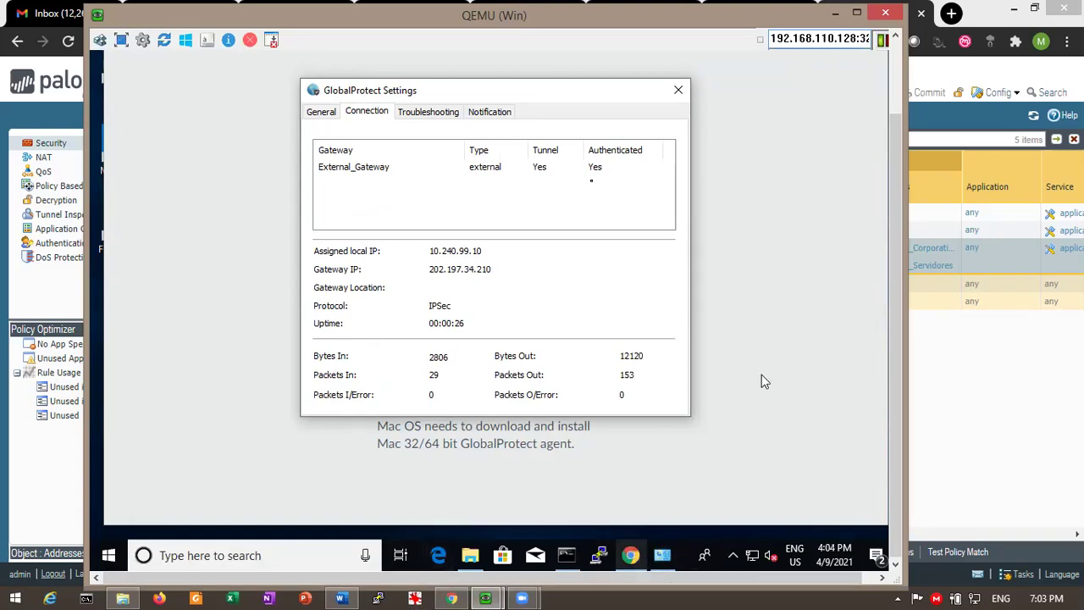
pyautogui.click(898, 42)
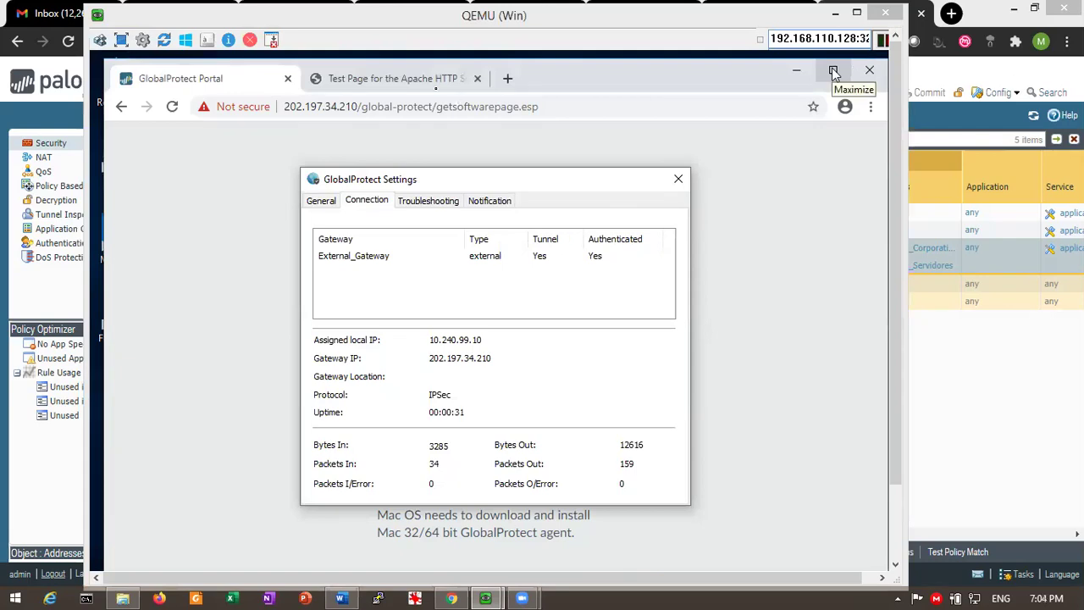
pyautogui.click(395, 79)
pyautogui.click(835, 14)
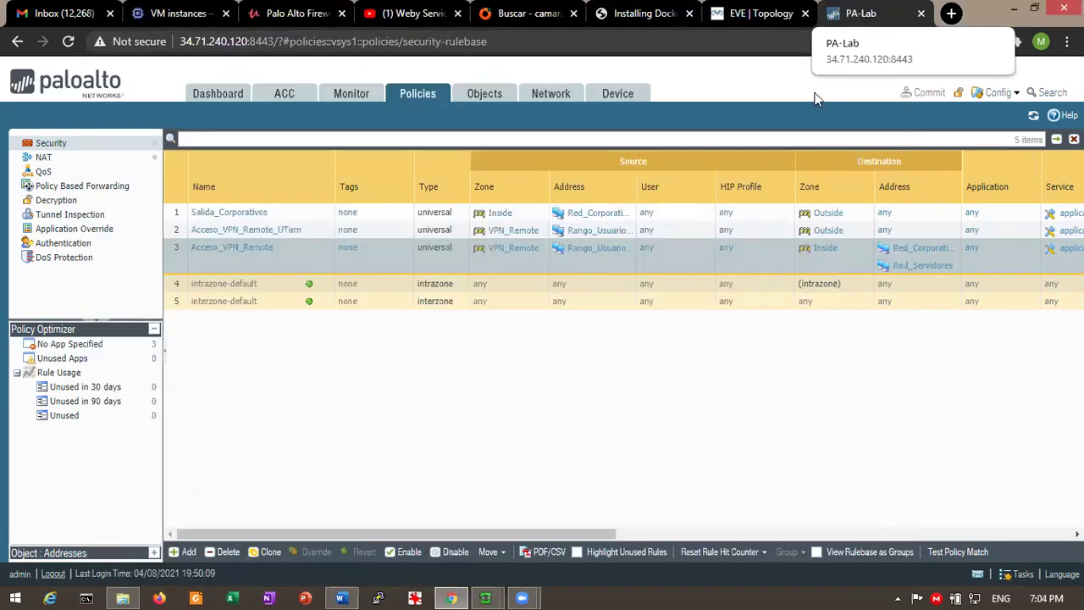
# Switch to the EVE lab and bring the Windows VM window back from the taskbar.
pyautogui.click(746, 12)
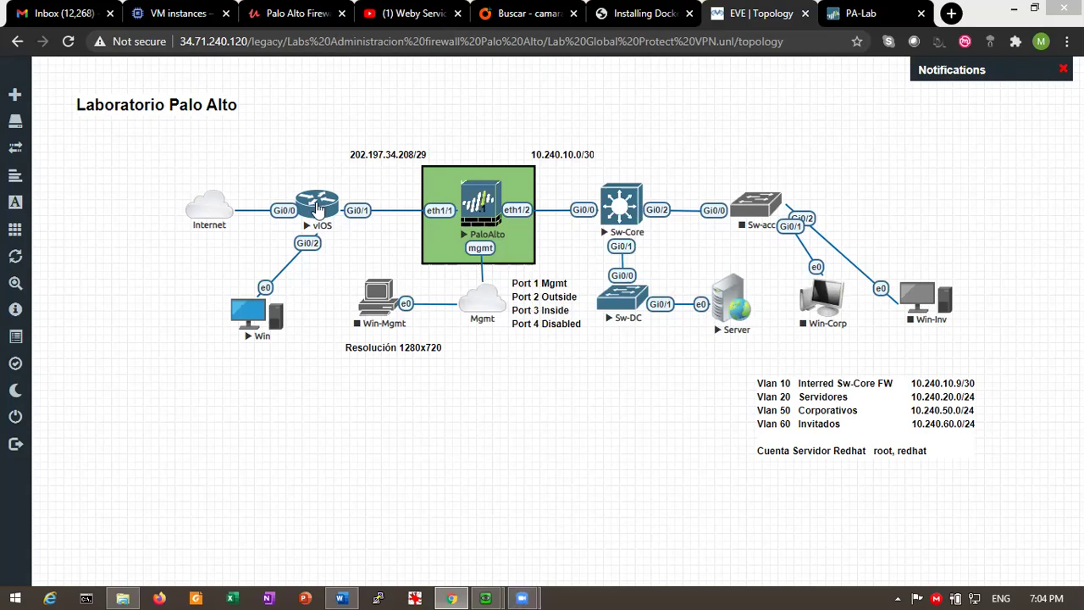
pyautogui.moveTo(487, 597)
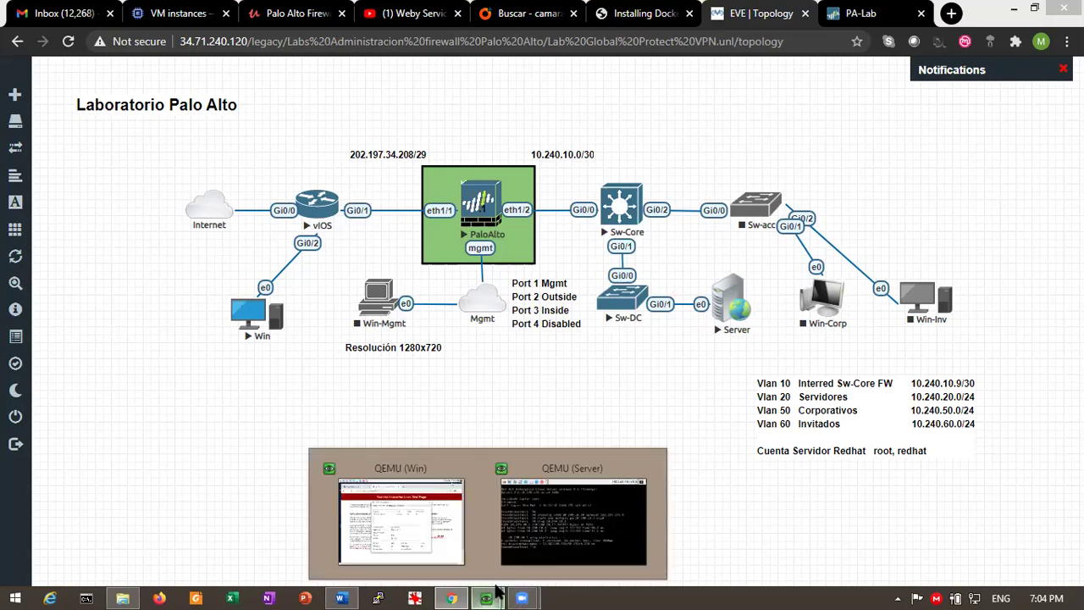
pyautogui.click(423, 542)
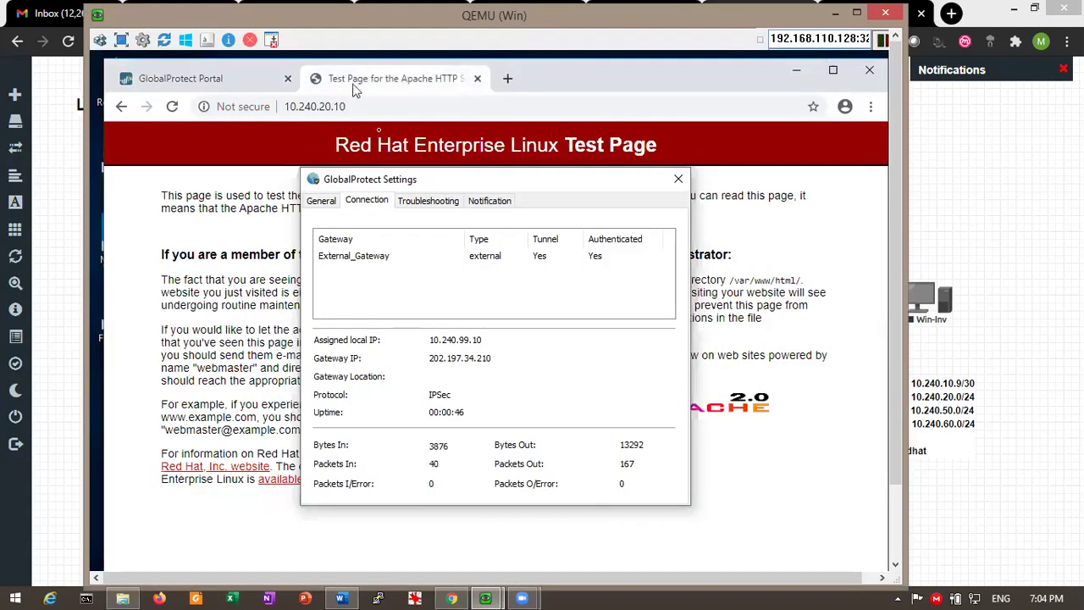
# Reload the Red Hat test page at 10.240.20.10 and close the GlobalProtect settings dialog.
pyautogui.click(403, 107)
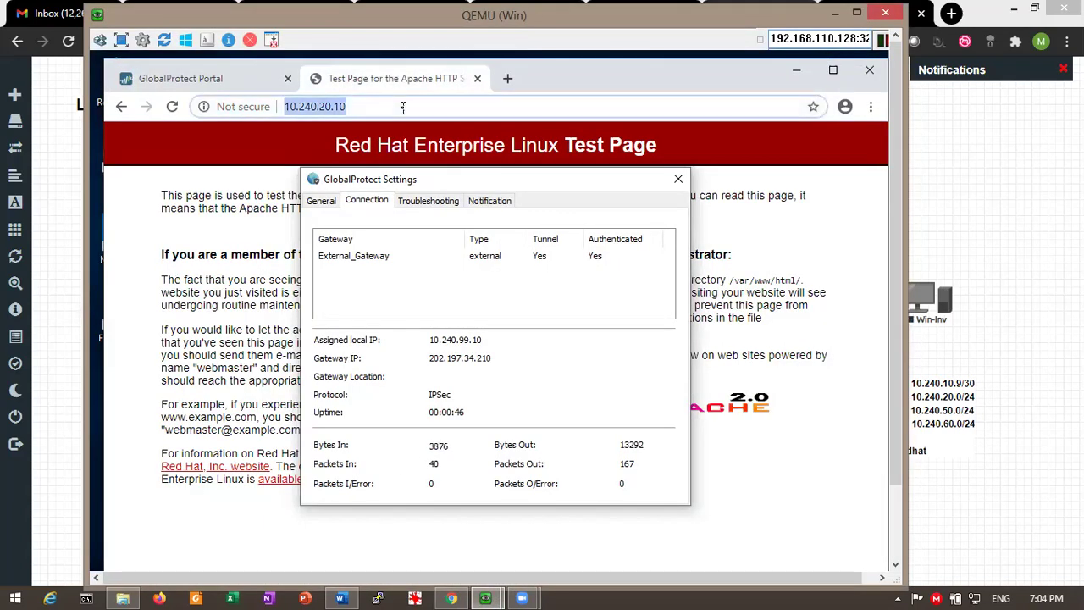
pyautogui.press('Return')
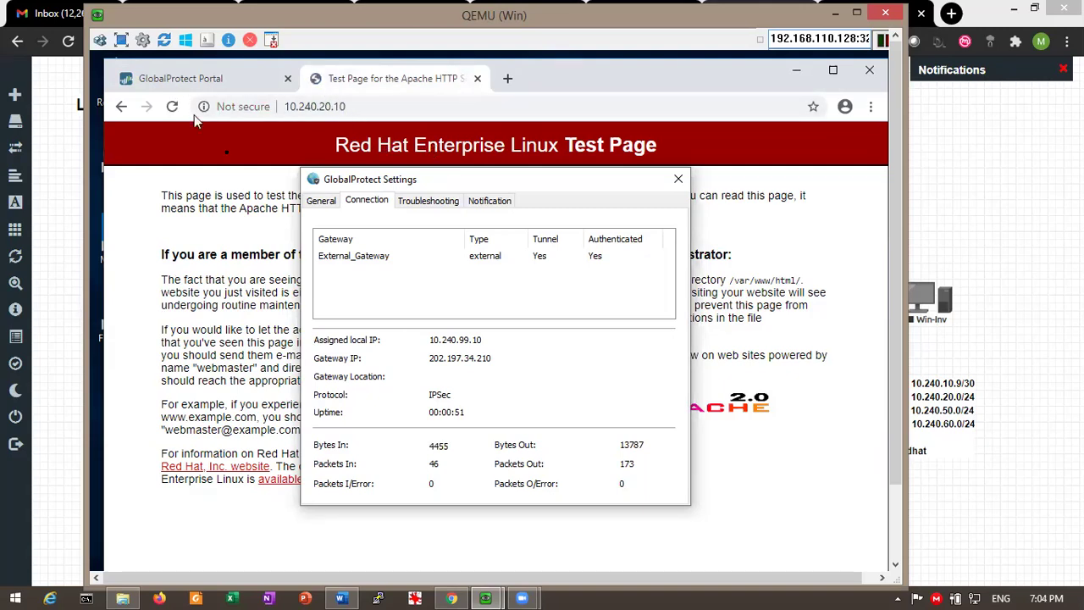
pyautogui.click(680, 179)
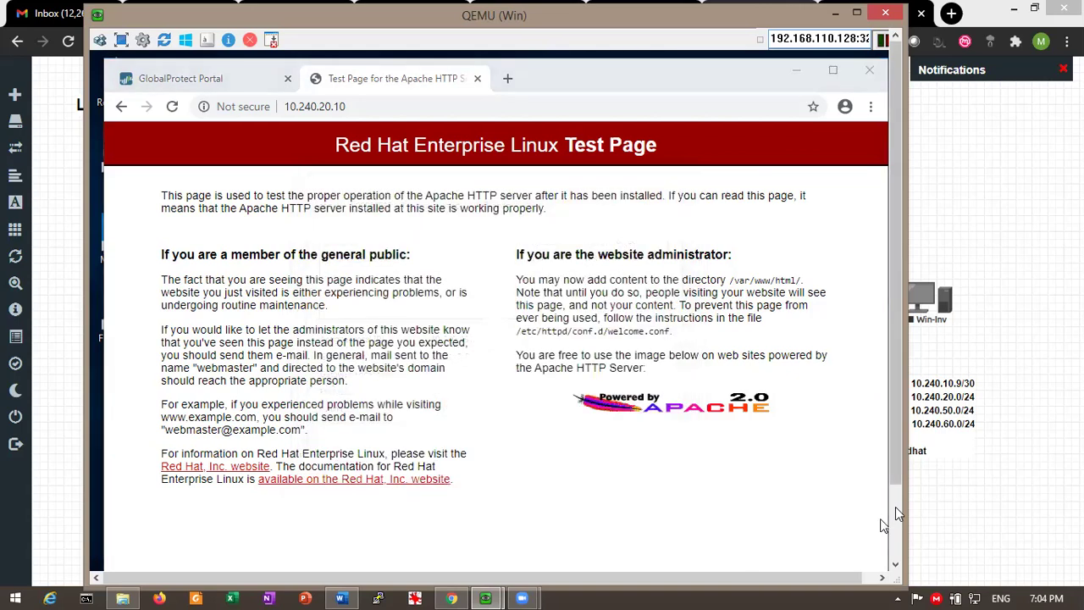
pyautogui.click(896, 510)
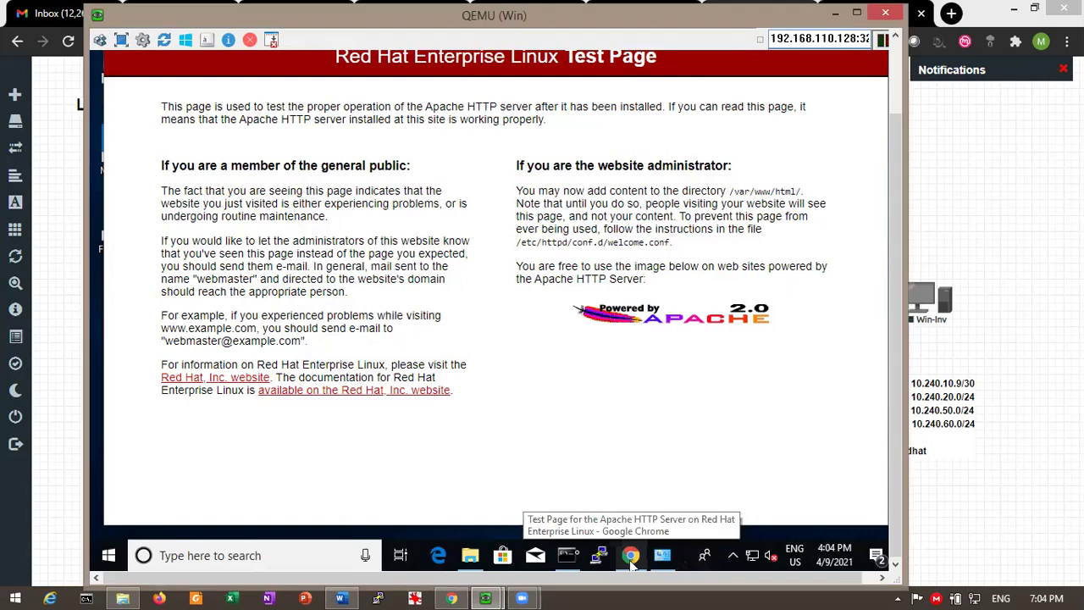
# Ping the servers gateway 10.240.20.1 from Command Prompt, then stop it.
pyautogui.click(461, 291)
pyautogui.press('Return')
pyautogui.press('Return')
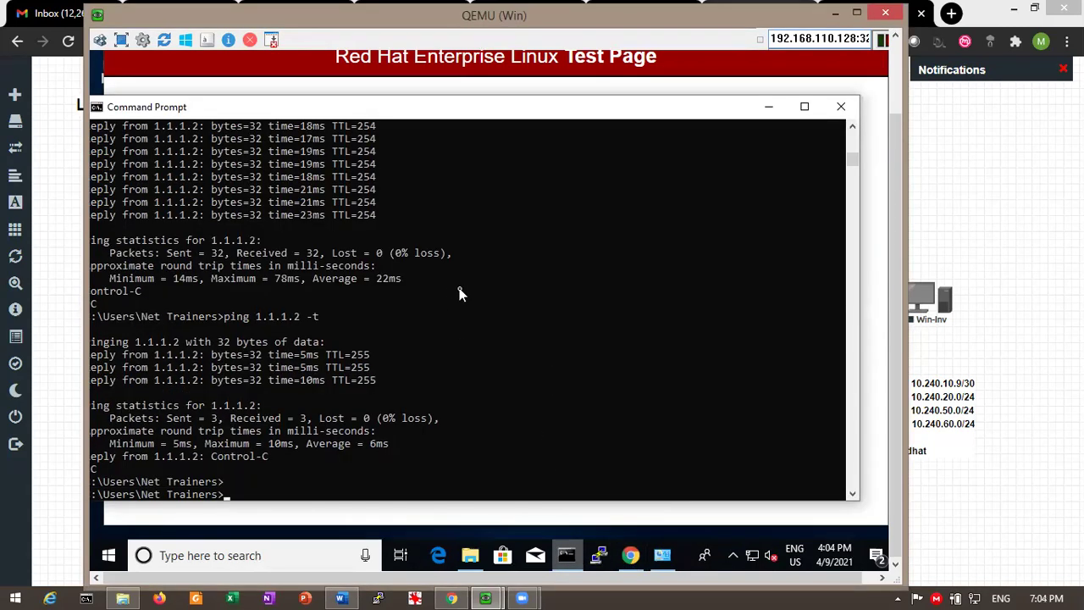
pyautogui.write('ping 10.240.20.1')
pyautogui.press('Return')
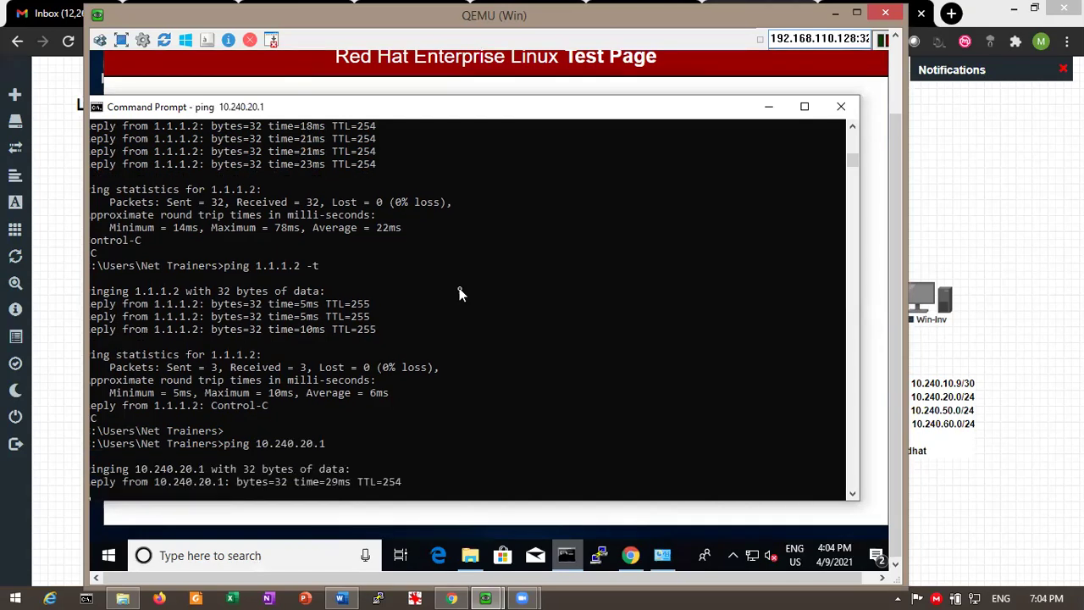
pyautogui.hotkey('ctrl', 'c')
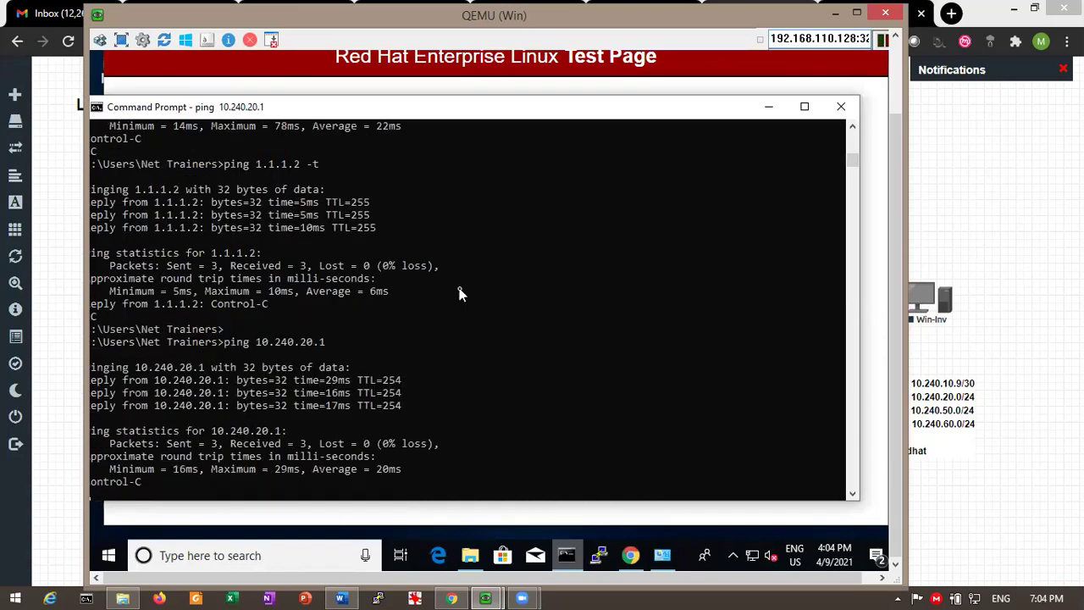
# Ping the corporate gateway 10.240.50.1.
pyautogui.press('Up')
pyautogui.press('BackSpace')
pyautogui.press('BackSpace')
pyautogui.press('BackSpace')
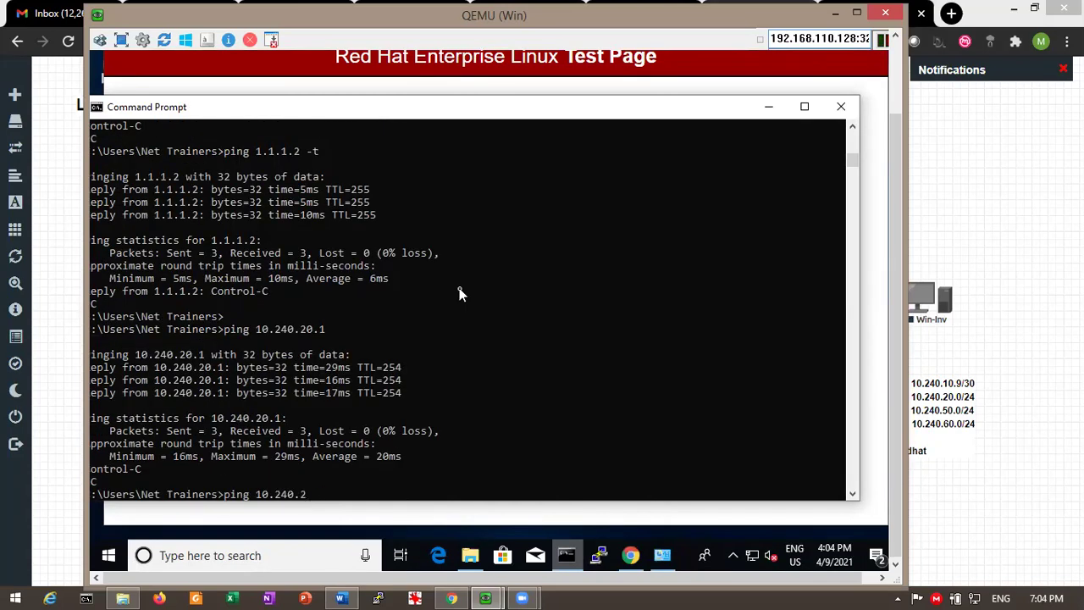
pyautogui.write('50.1')
pyautogui.press('Return')
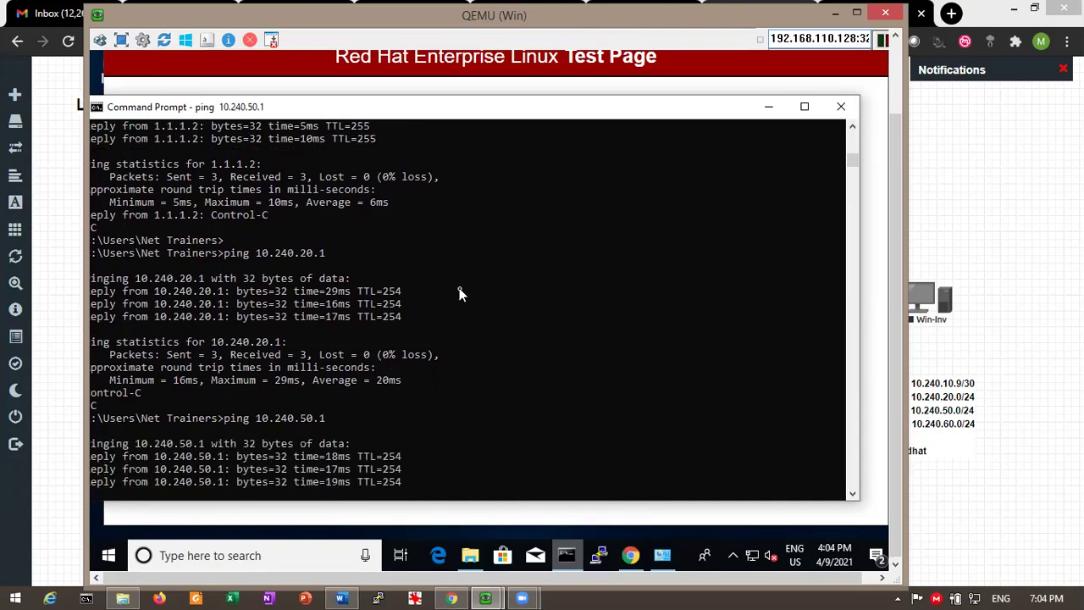
# Ping 10.240.10.2, stop it after 100% loss, and minimize the Windows VM console.
pyautogui.press('Up')
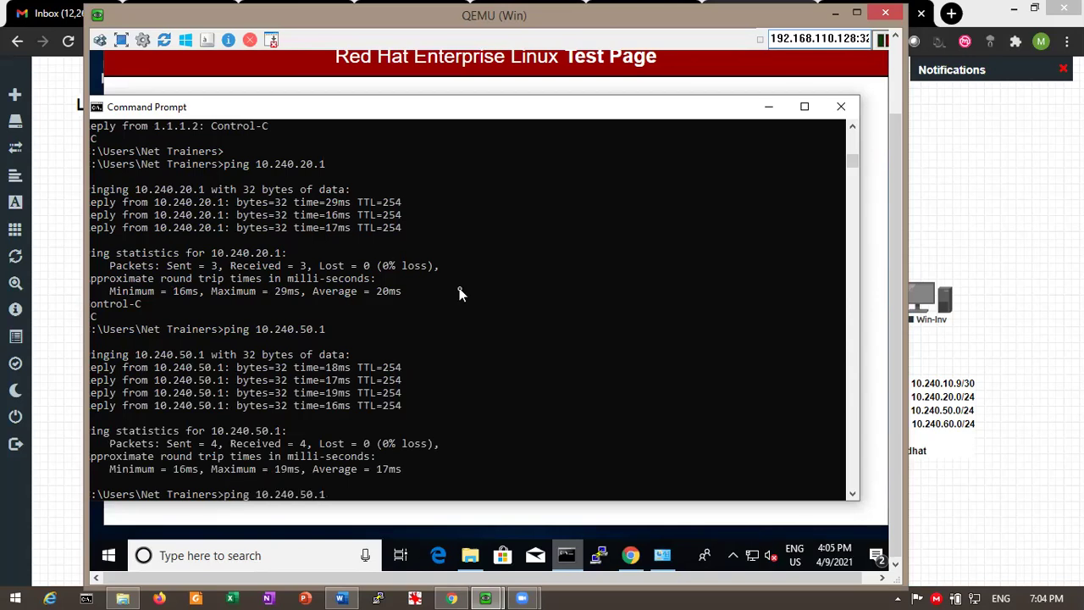
pyautogui.press('BackSpace')
pyautogui.write('1')
pyautogui.click(836, 13)
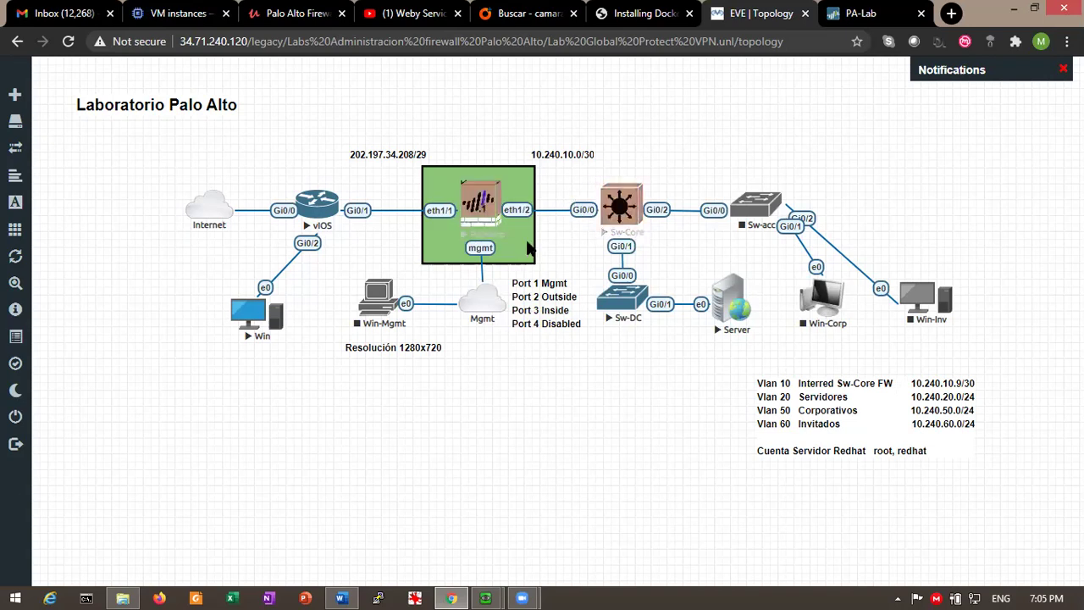
pyautogui.moveTo(491, 594)
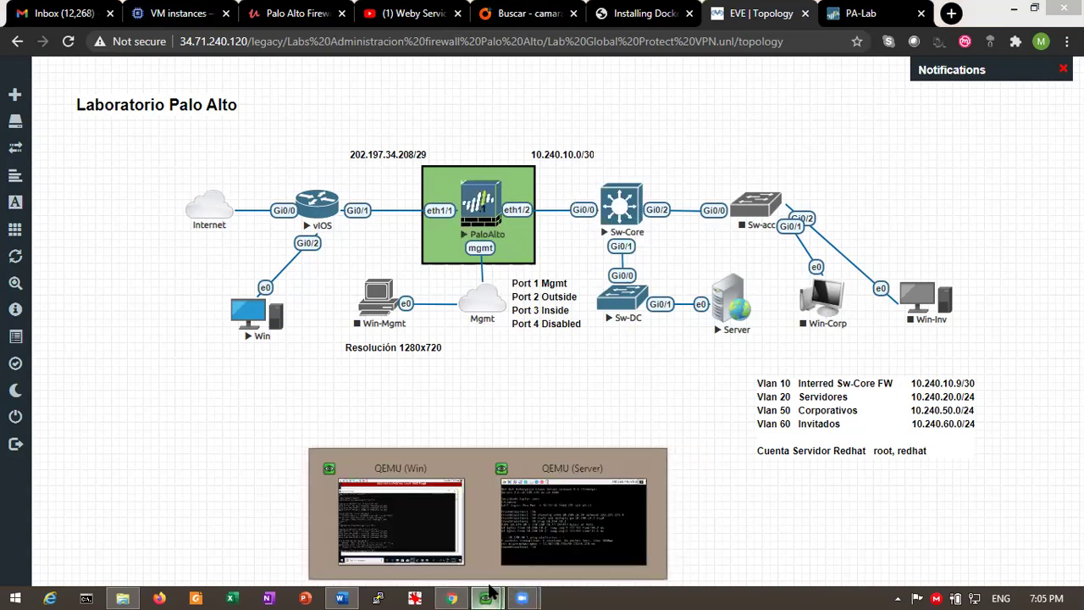
pyautogui.click(407, 512)
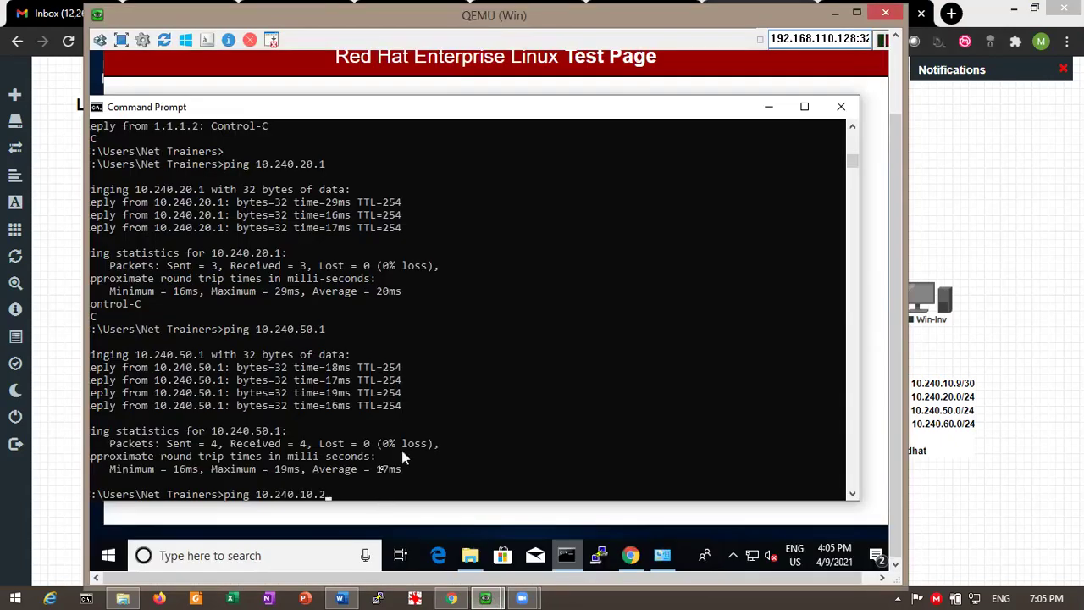
pyautogui.press('Return')
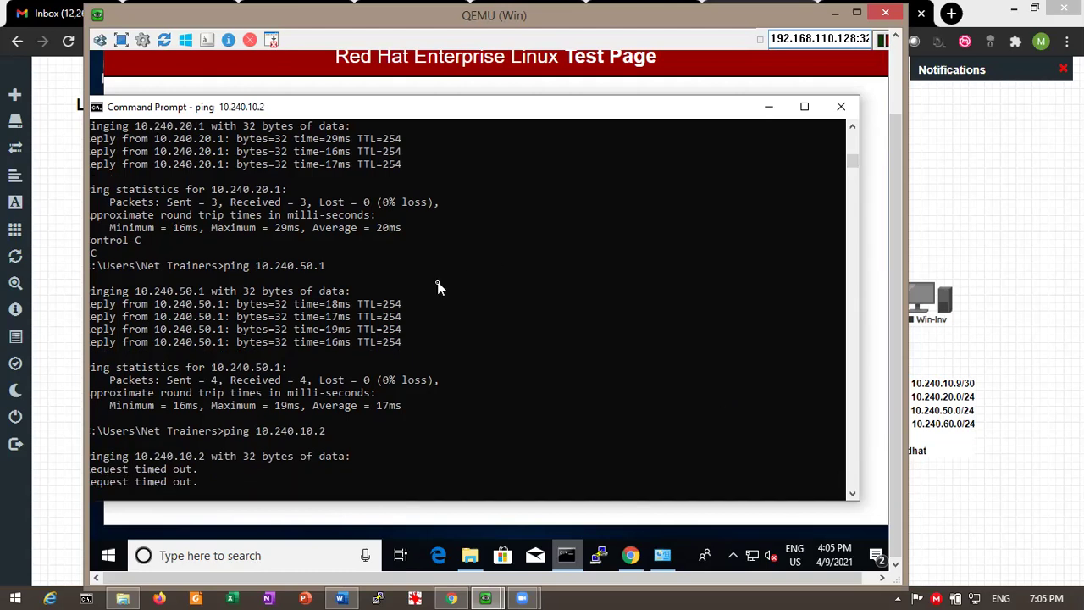
pyautogui.hotkey('ctrl', 'c')
pyautogui.click(487, 203)
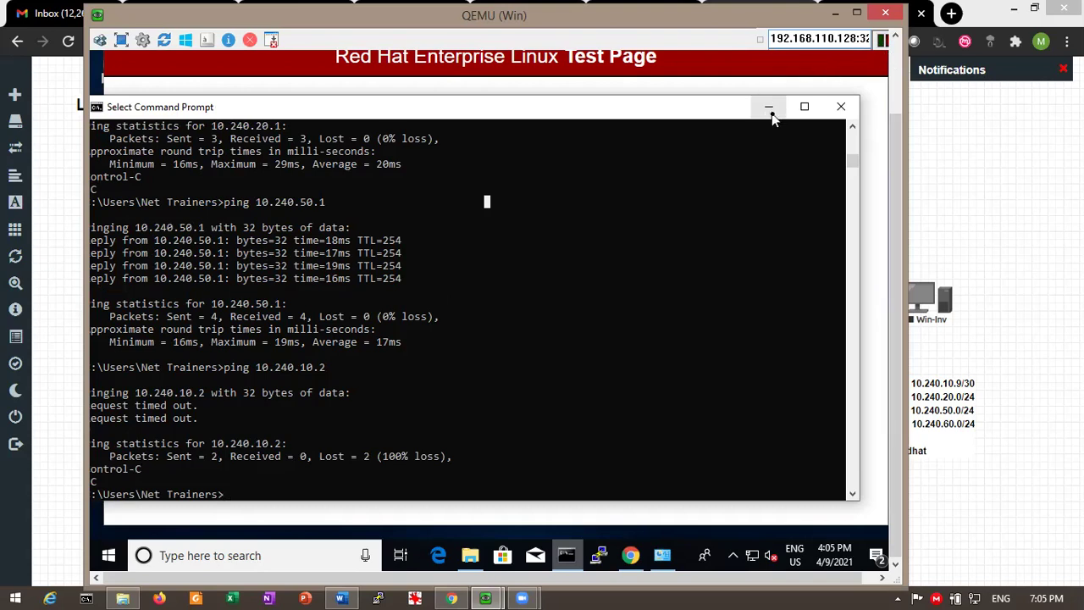
pyautogui.click(836, 14)
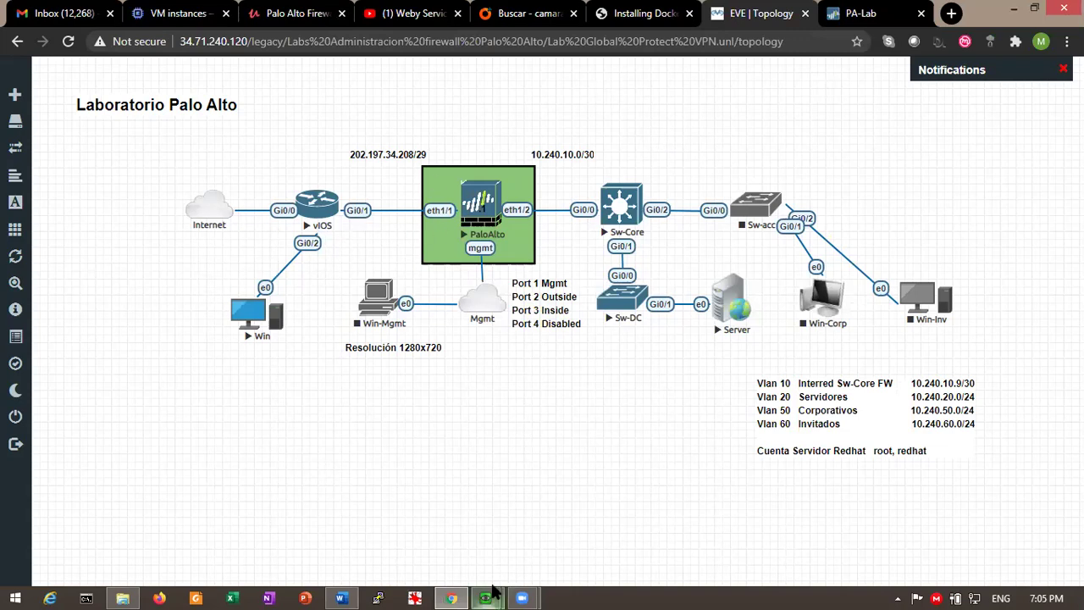
# Disconnect the GlobalProtect VPN on the Windows VM and return to the firewall's PA-Lab page.
pyautogui.moveTo(486, 598)
pyautogui.click(386, 518)
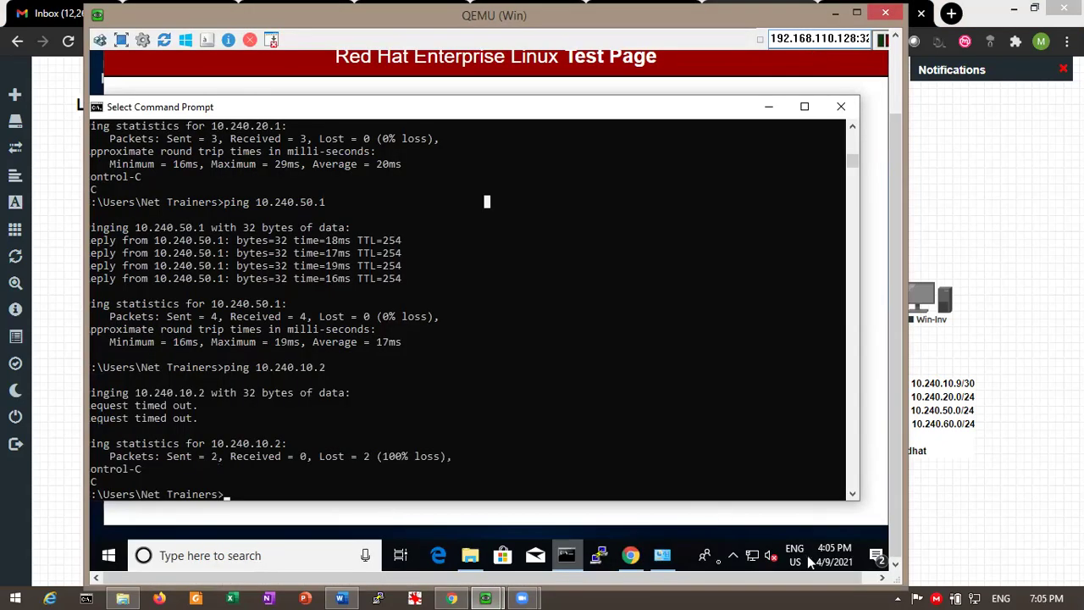
pyautogui.moveTo(680, 553)
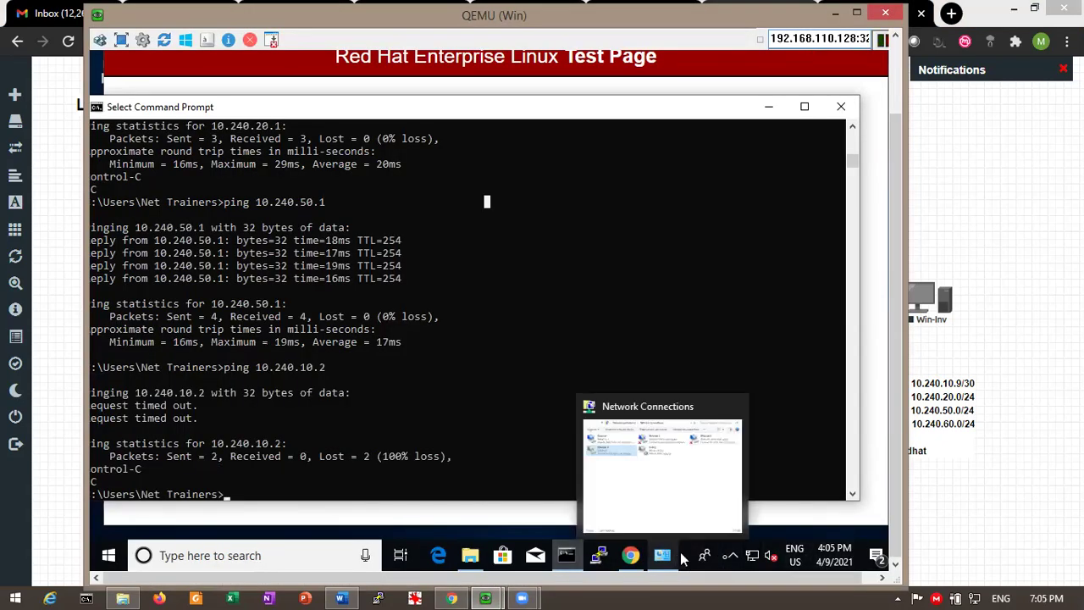
pyautogui.click(731, 556)
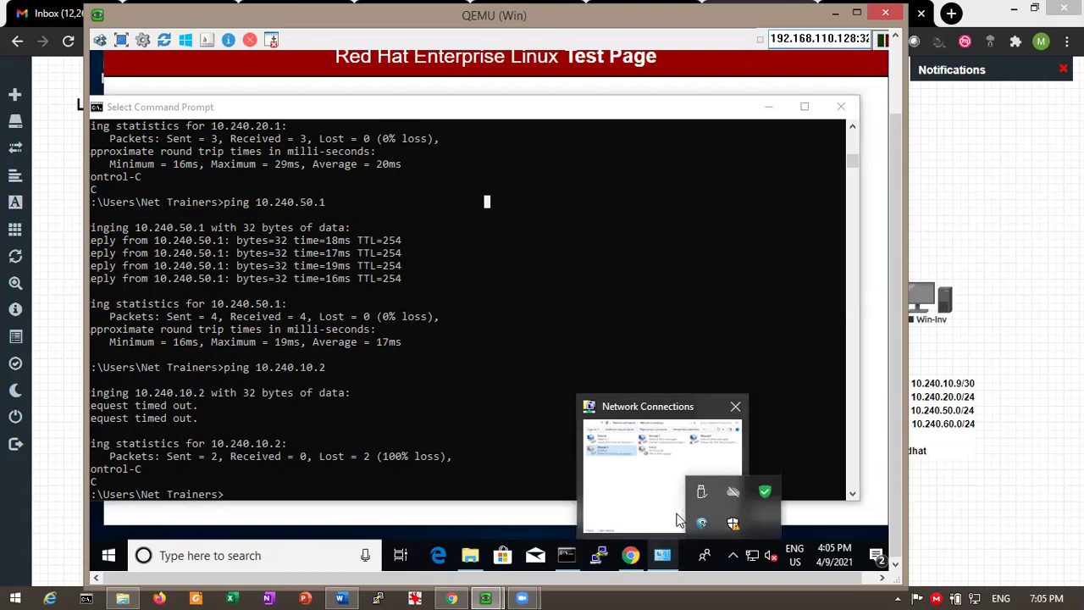
pyautogui.click(715, 525)
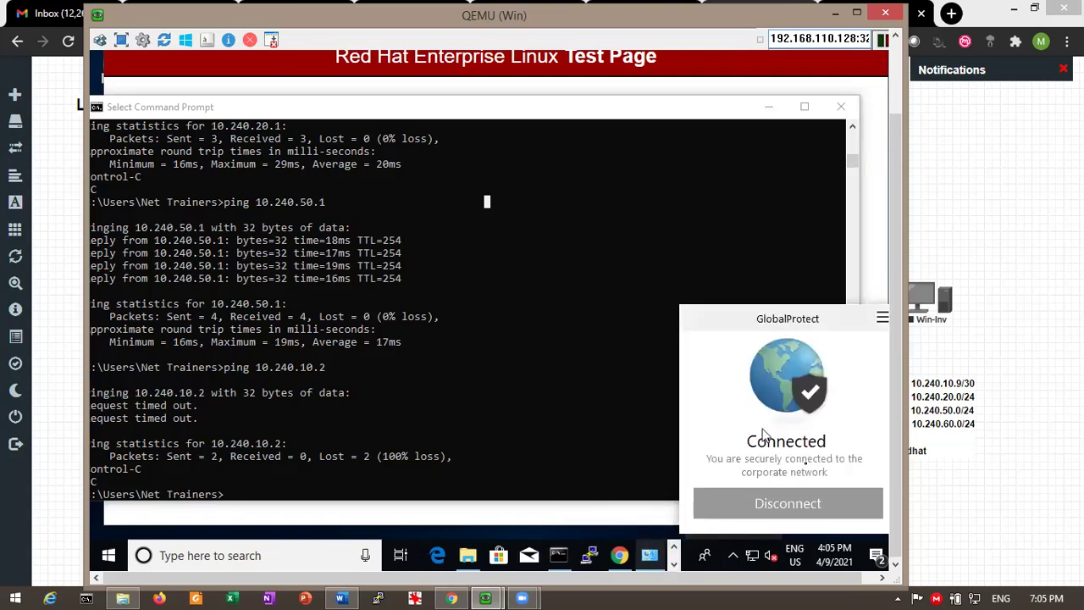
pyautogui.click(793, 504)
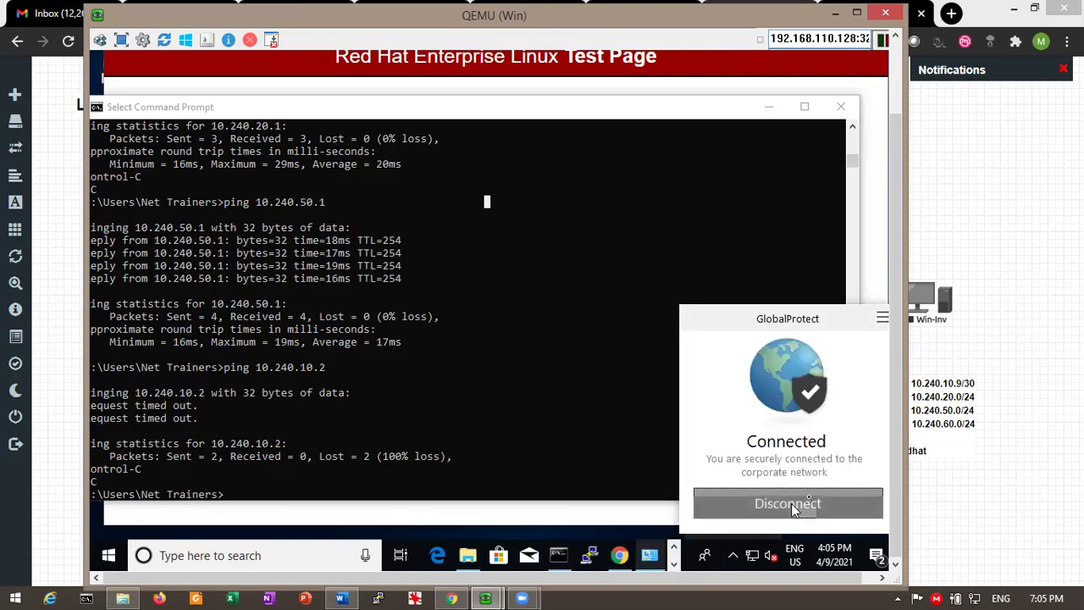
pyautogui.click(844, 14)
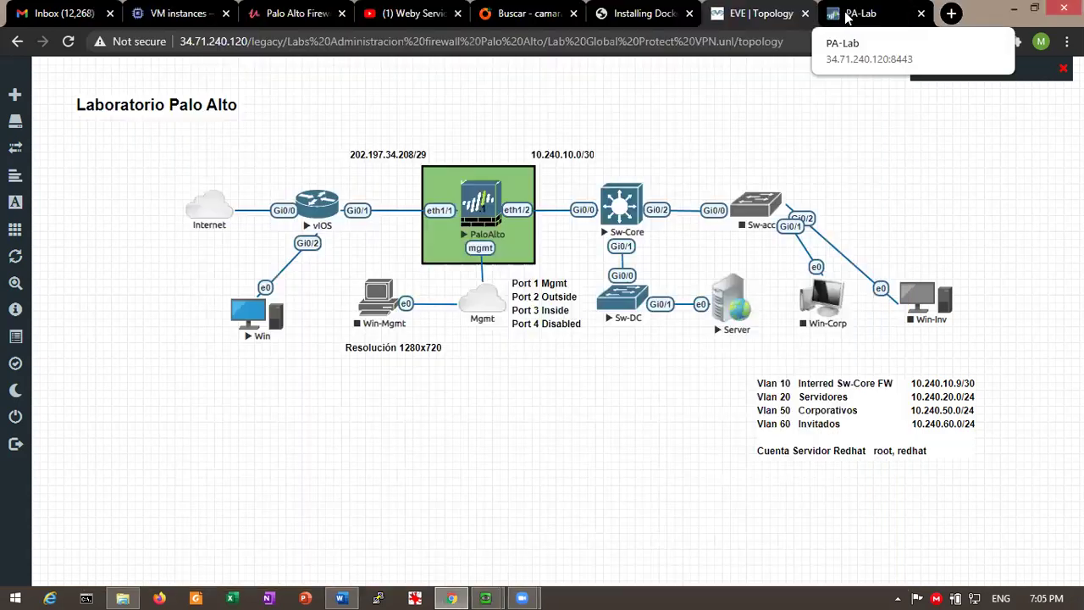
pyautogui.click(872, 20)
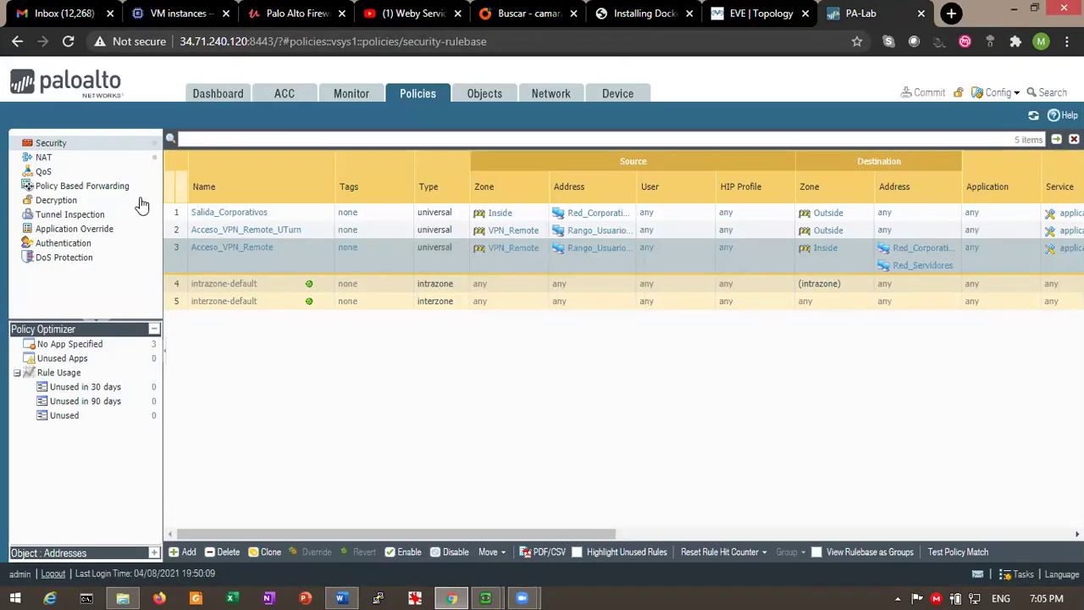
# Open the split tunnel access routes of Gateway_VPN_Remote's Client_Configs client settings.
pyautogui.click(553, 94)
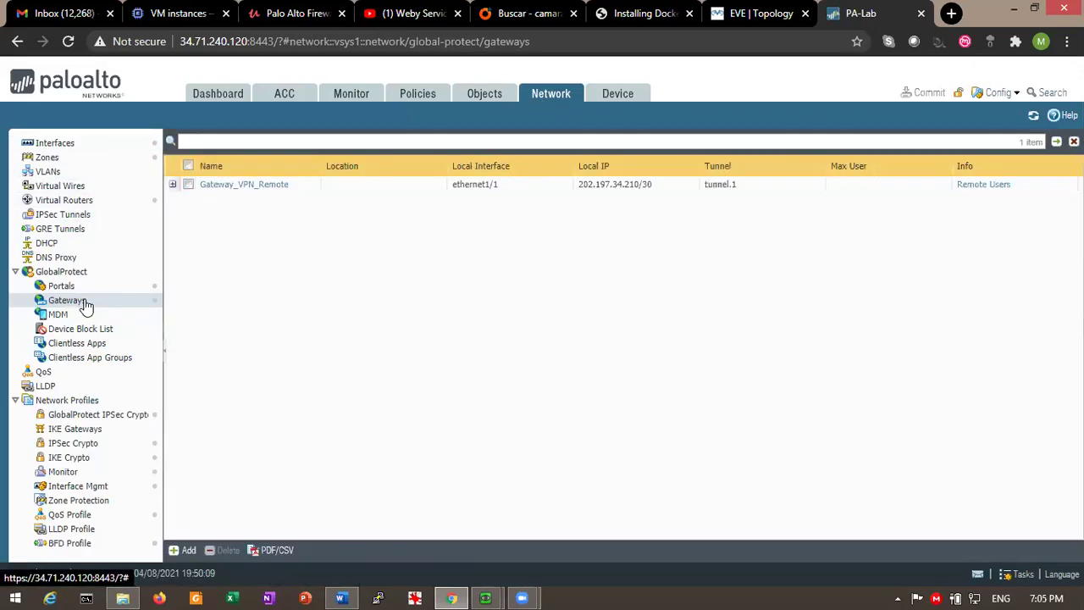
pyautogui.click(85, 303)
pyautogui.click(212, 187)
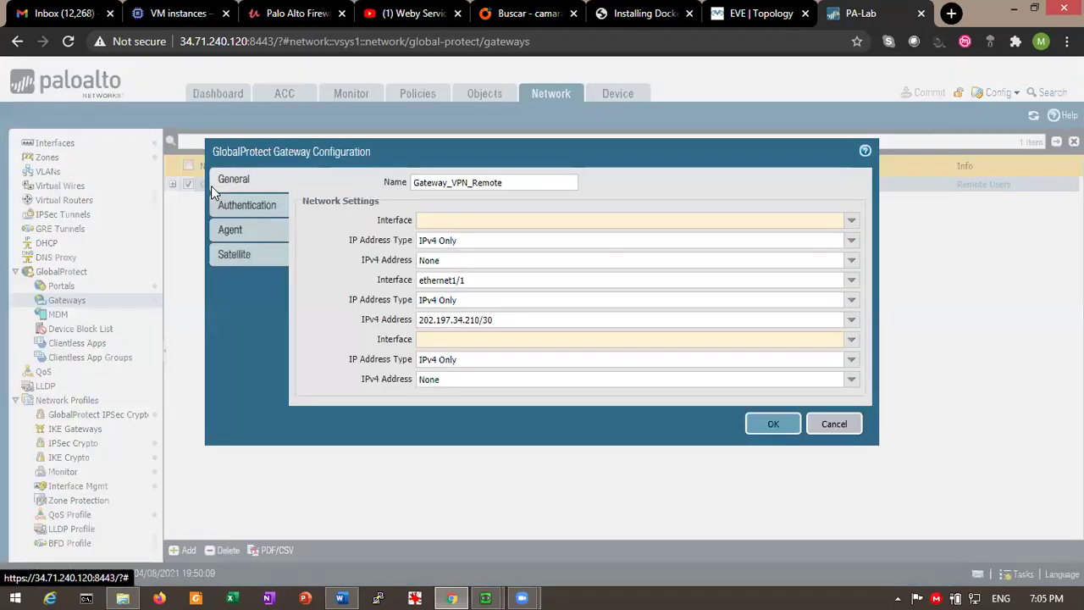
pyautogui.click(232, 230)
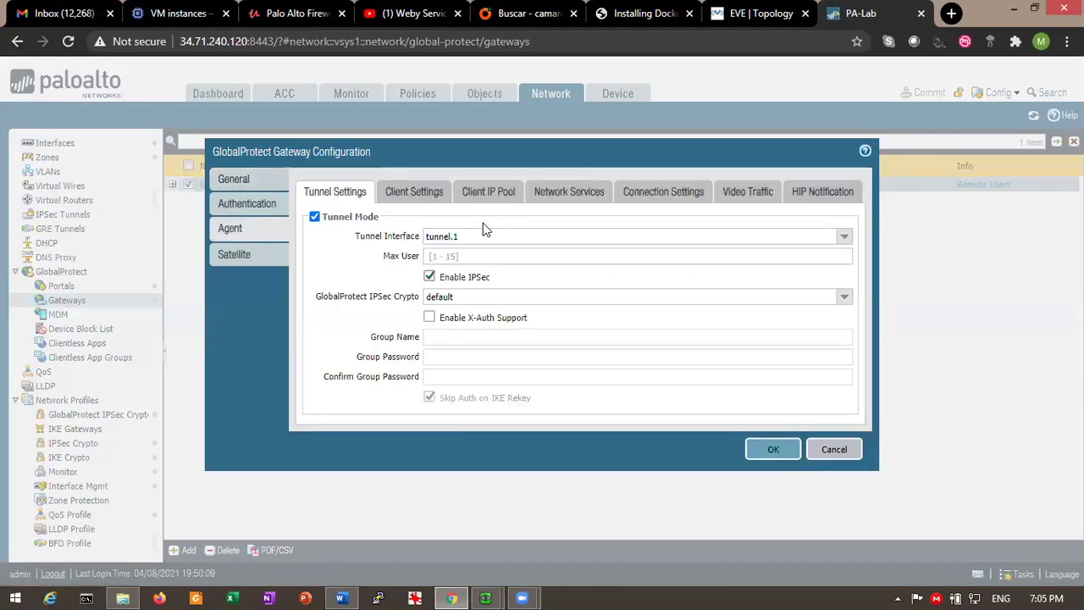
pyautogui.click(408, 194)
pyautogui.click(346, 297)
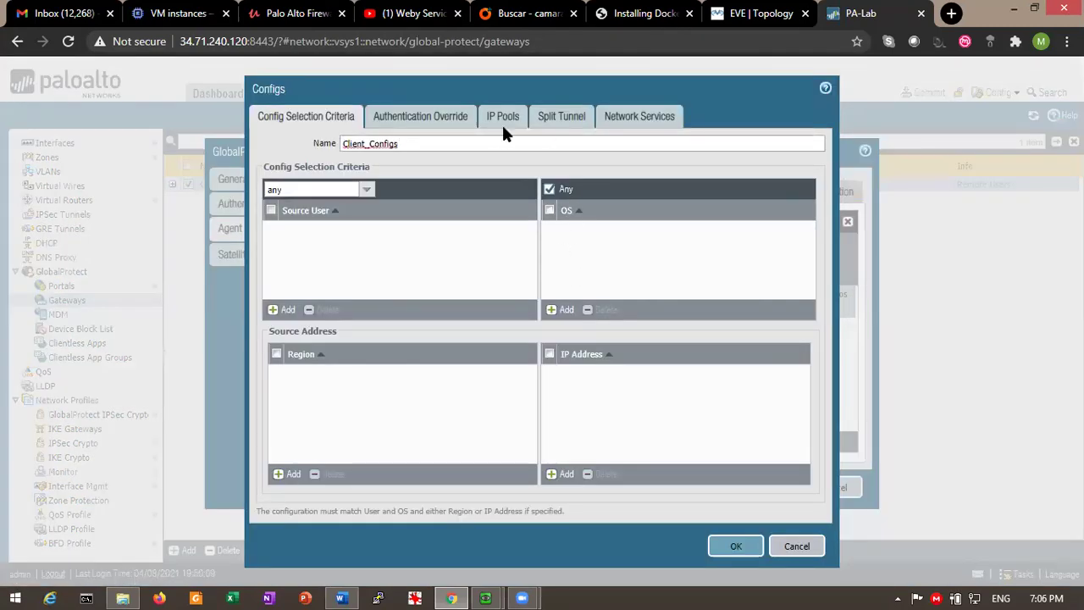
pyautogui.click(547, 126)
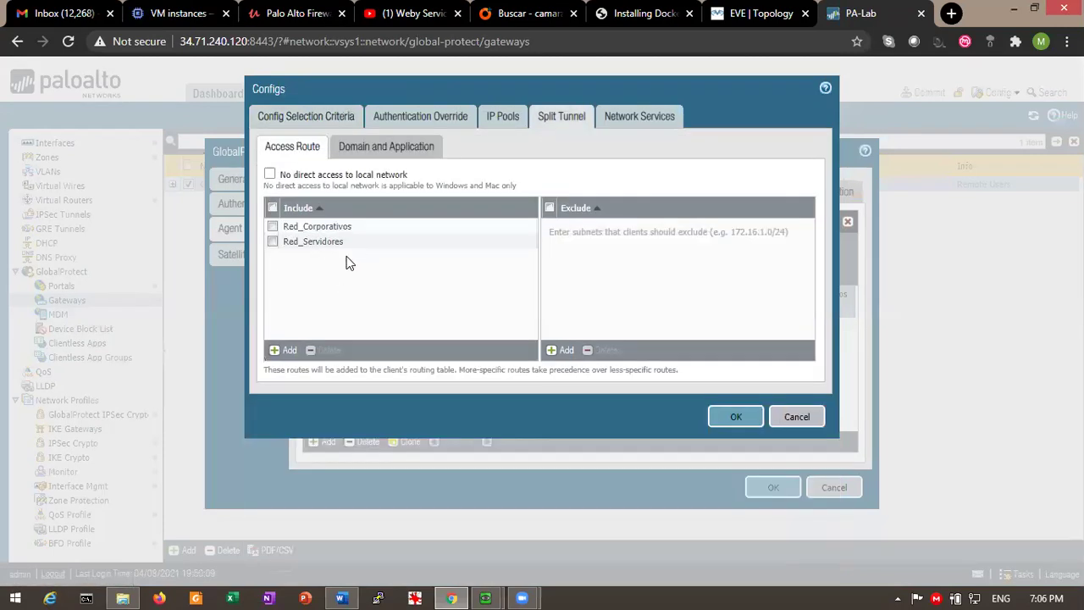
# Add Any Network as the access route, remove Red_Servidores and Red_Corporativos, and save the gateway.
pyautogui.click(284, 350)
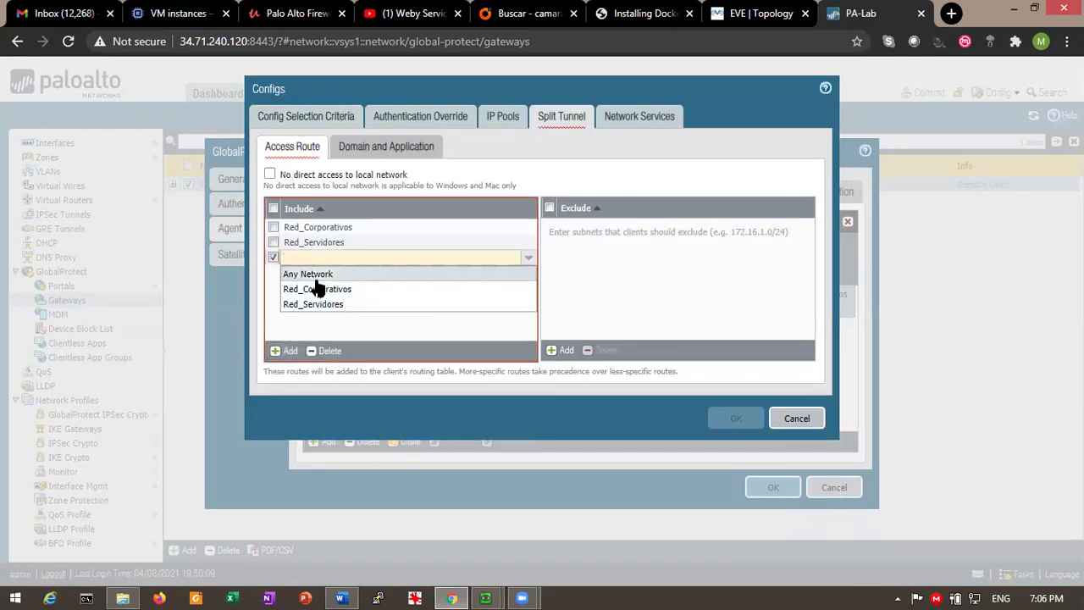
pyautogui.click(307, 274)
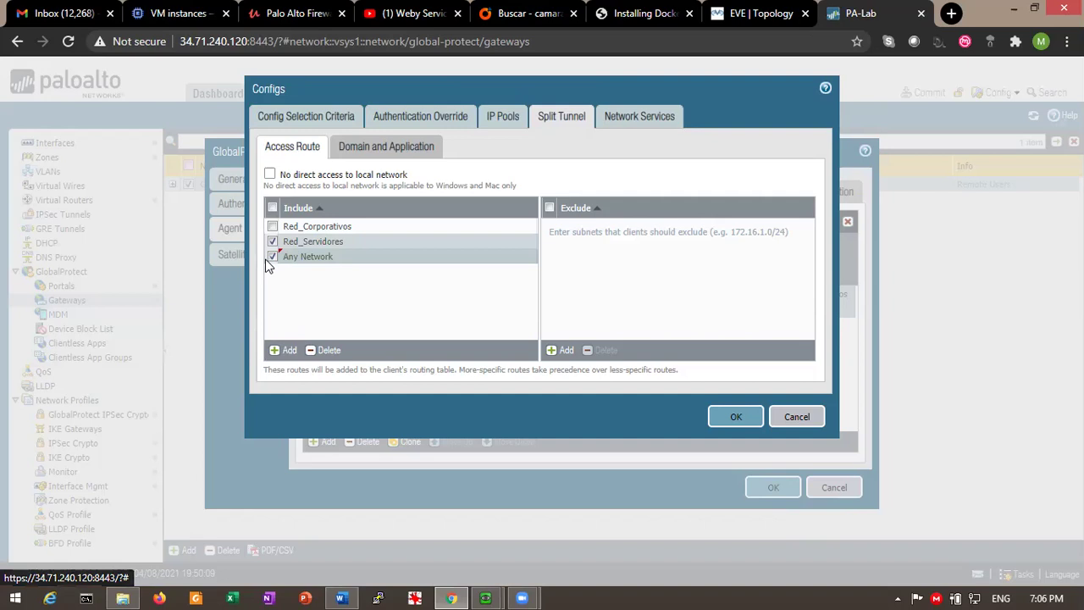
pyautogui.click(272, 258)
pyautogui.click(364, 244)
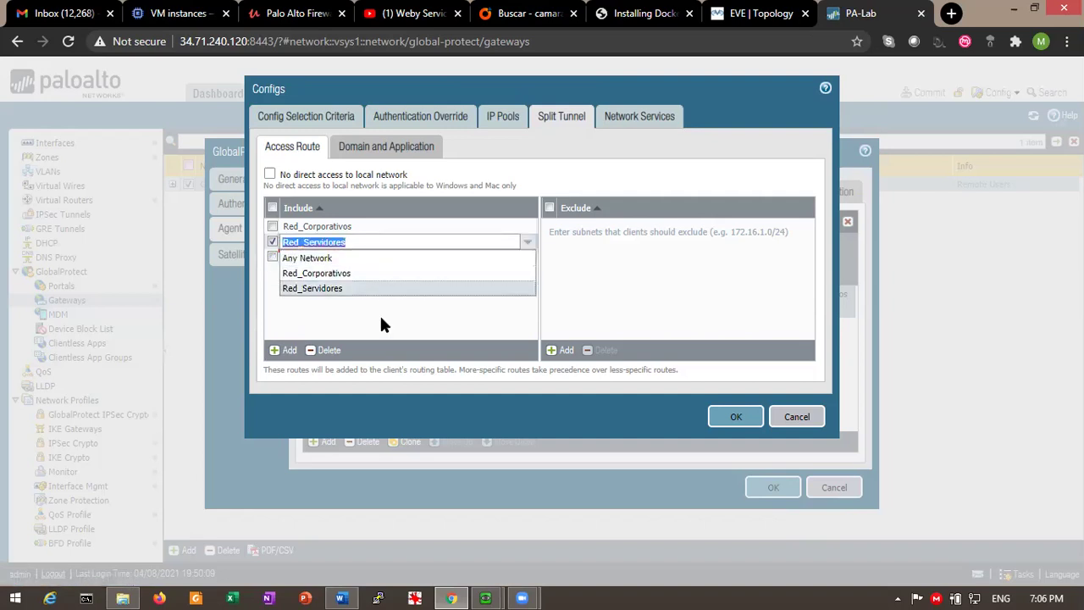
pyautogui.click(330, 335)
pyautogui.click(327, 350)
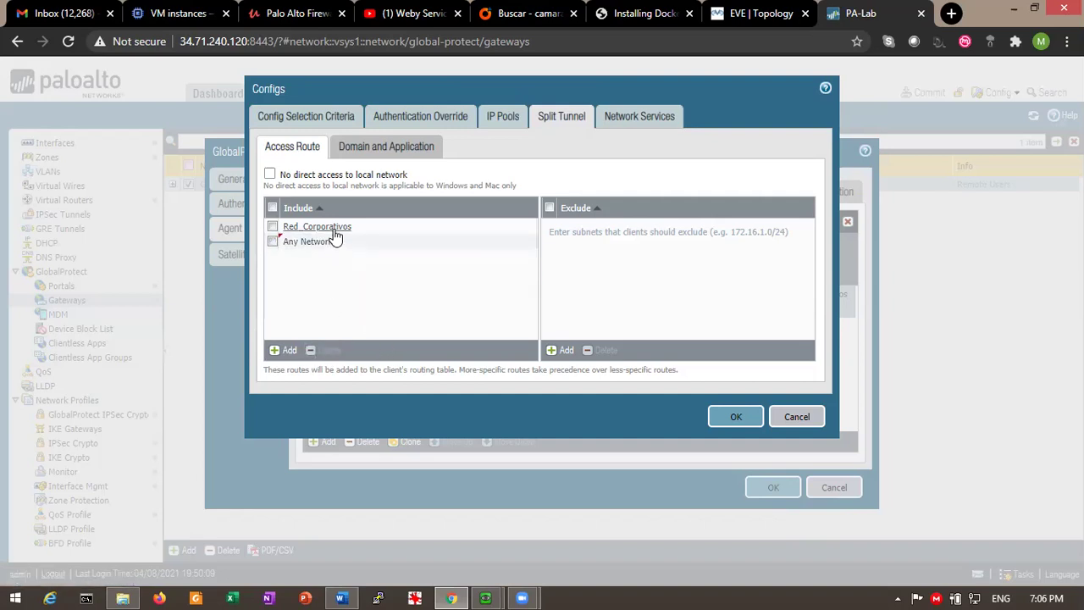
pyautogui.click(389, 231)
pyautogui.click(327, 350)
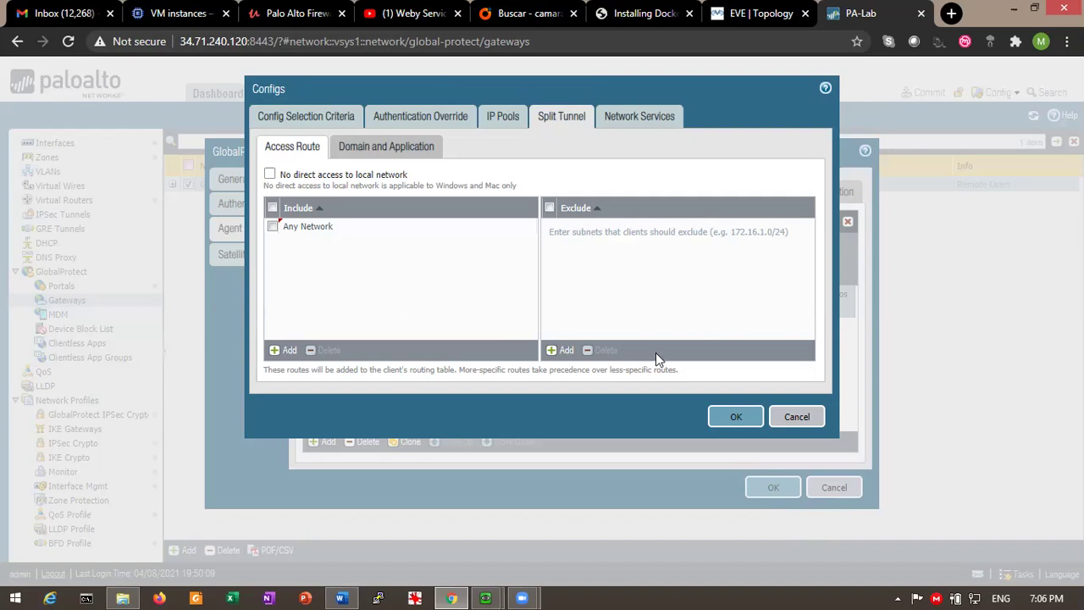
pyautogui.click(740, 419)
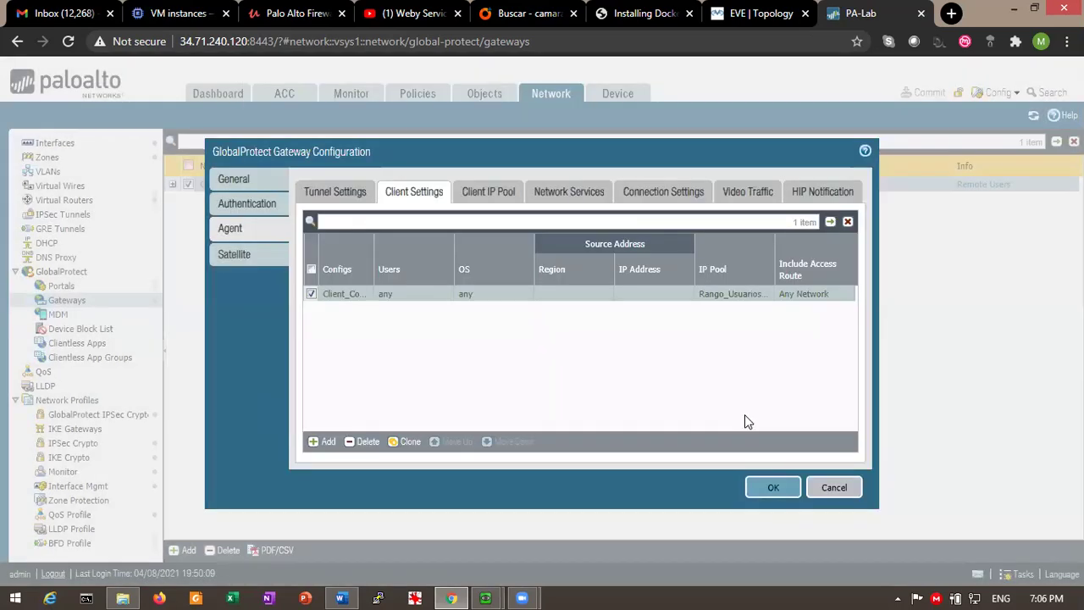
pyautogui.click(774, 486)
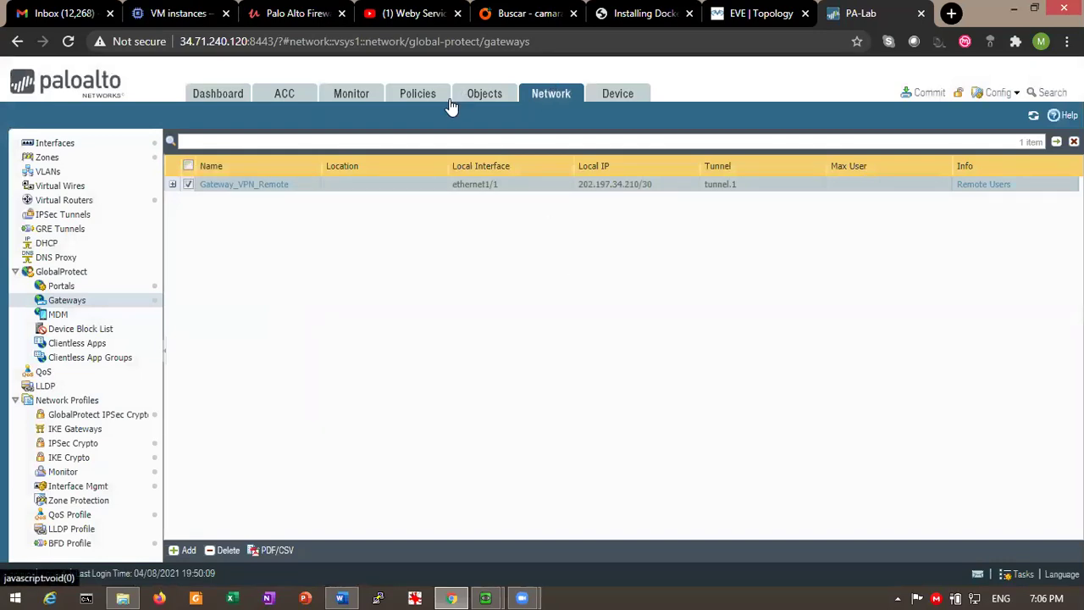
# Review Acceso_VPN_Remote_UTurn's VPN_Remote source and Outside destination unchanged, then list the NAT rules.
pyautogui.click(416, 95)
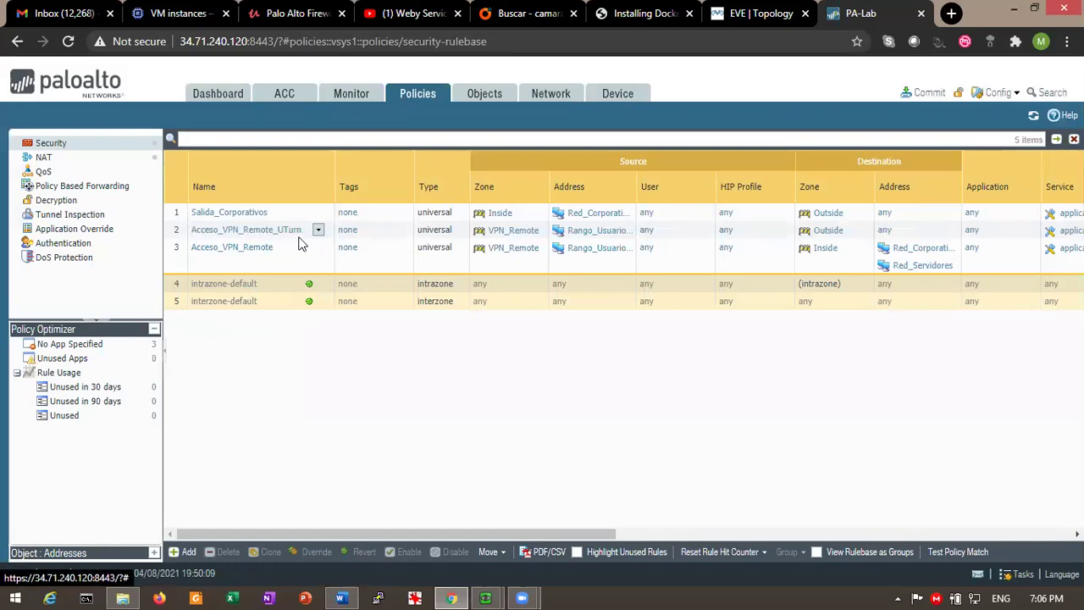
pyautogui.click(240, 232)
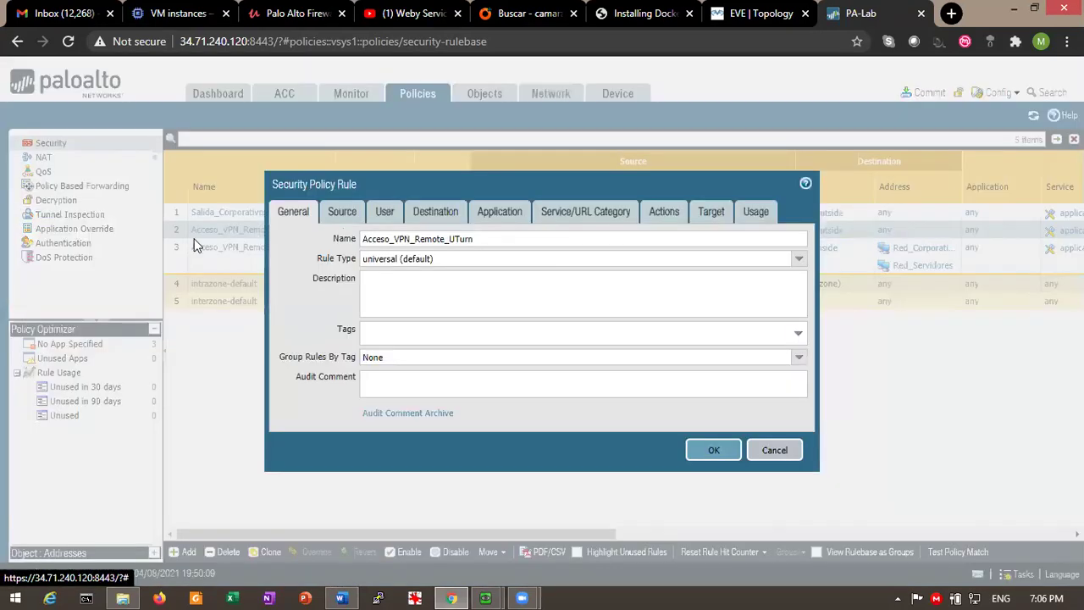
pyautogui.click(343, 213)
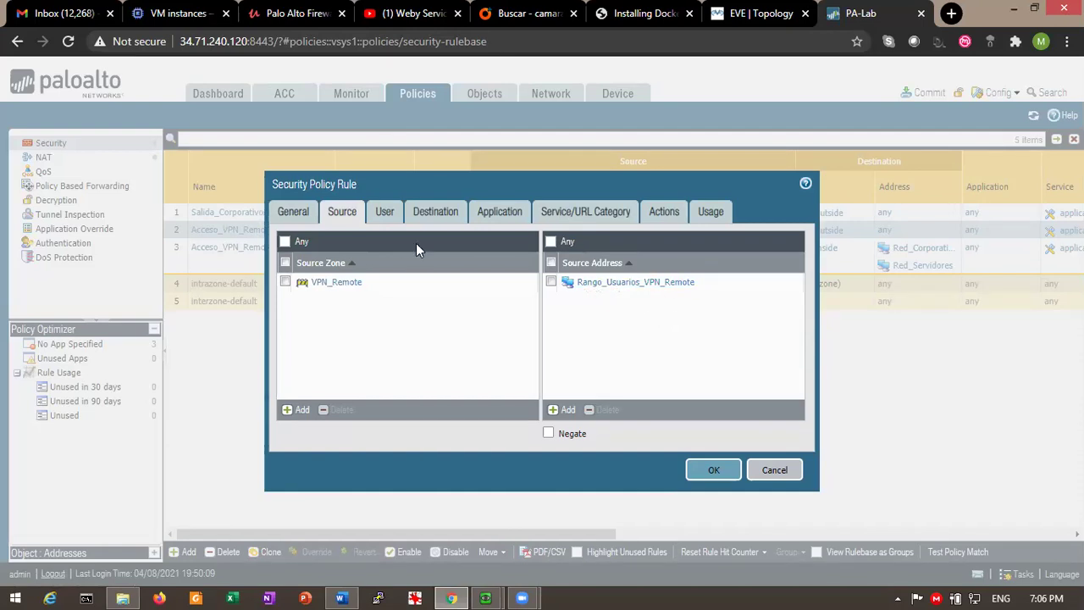
pyautogui.click(427, 212)
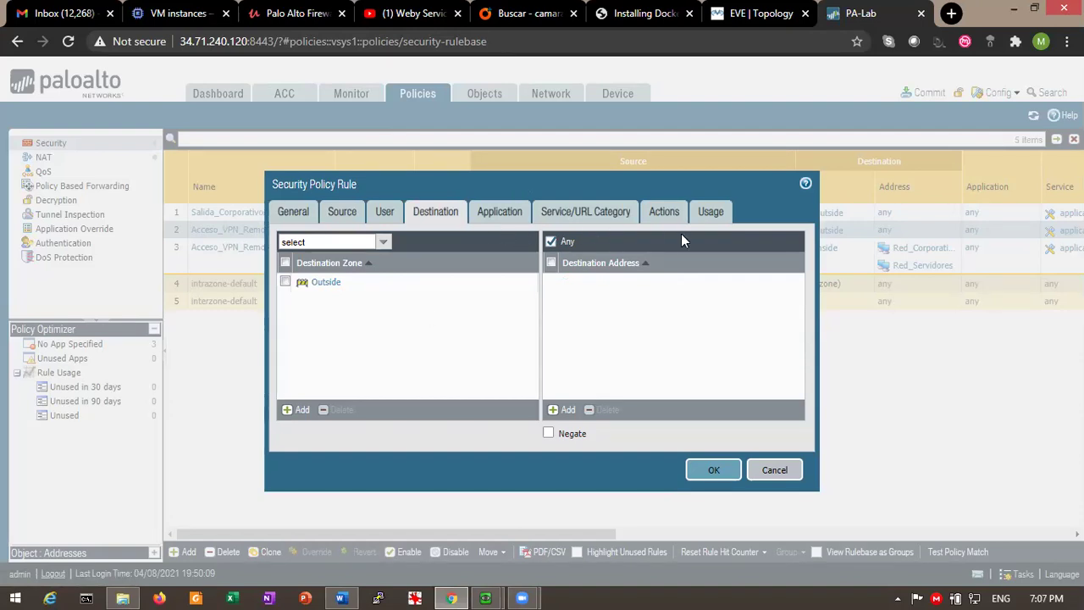
pyautogui.click(773, 468)
pyautogui.click(44, 157)
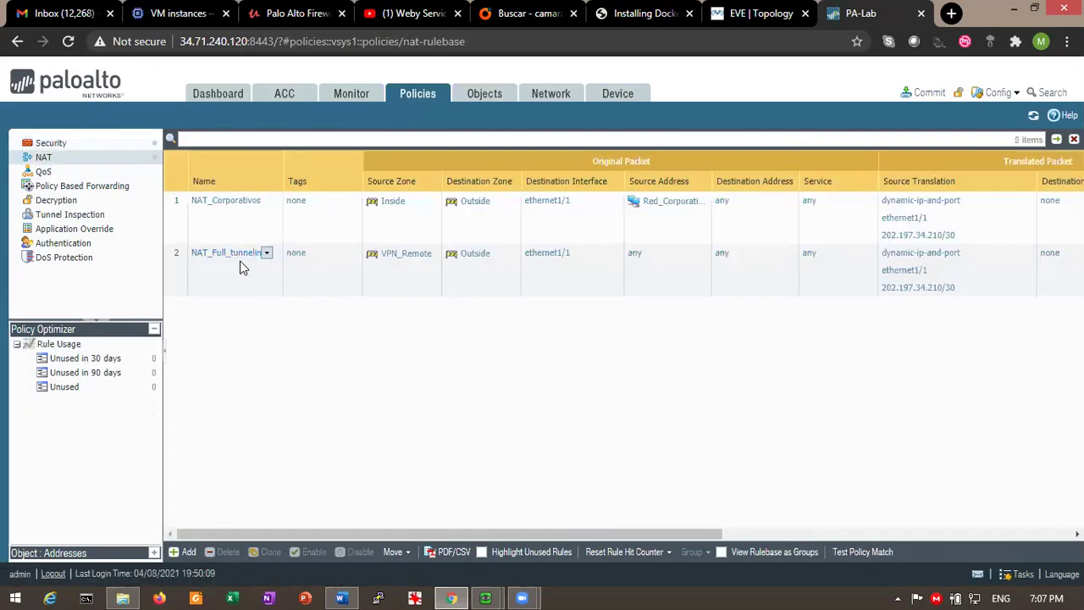
# Review the NAT_Full_tunneling rule's original packet and source translation without changes.
pyautogui.click(237, 255)
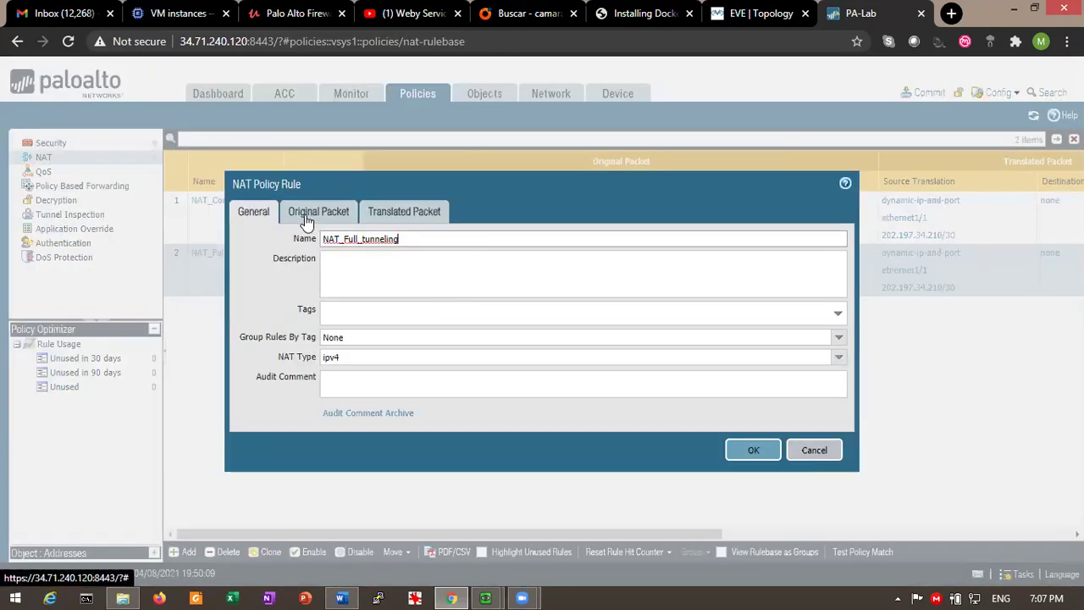
pyautogui.click(310, 214)
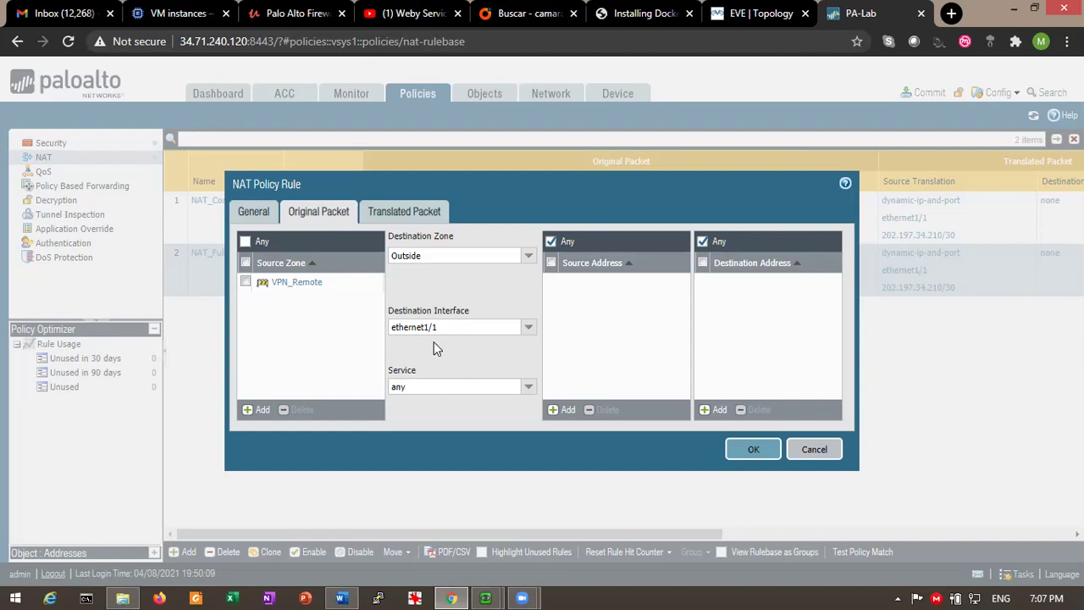
pyautogui.click(383, 217)
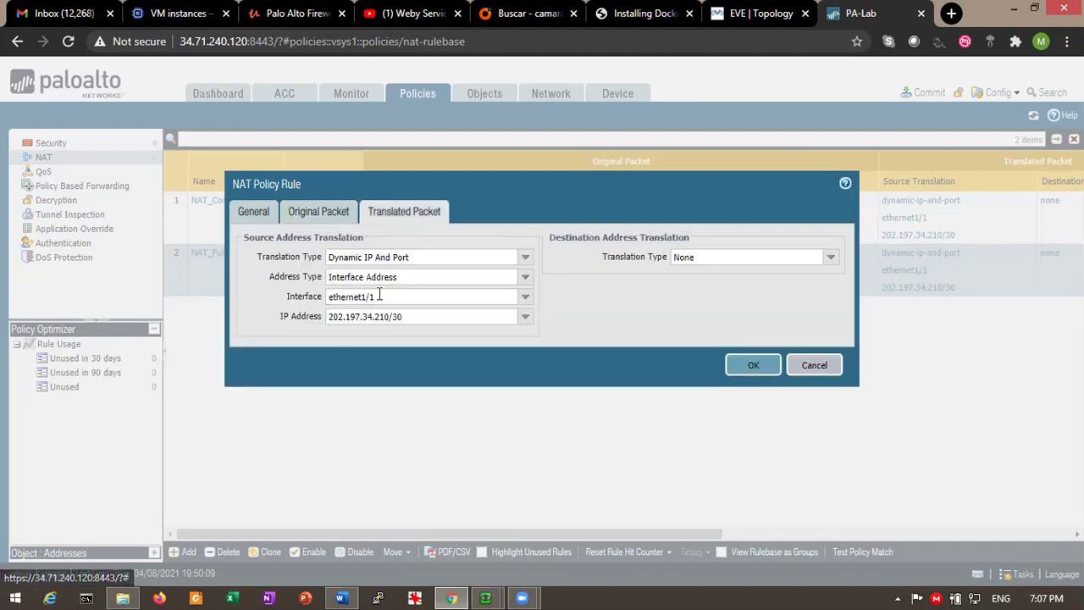
pyautogui.click(813, 364)
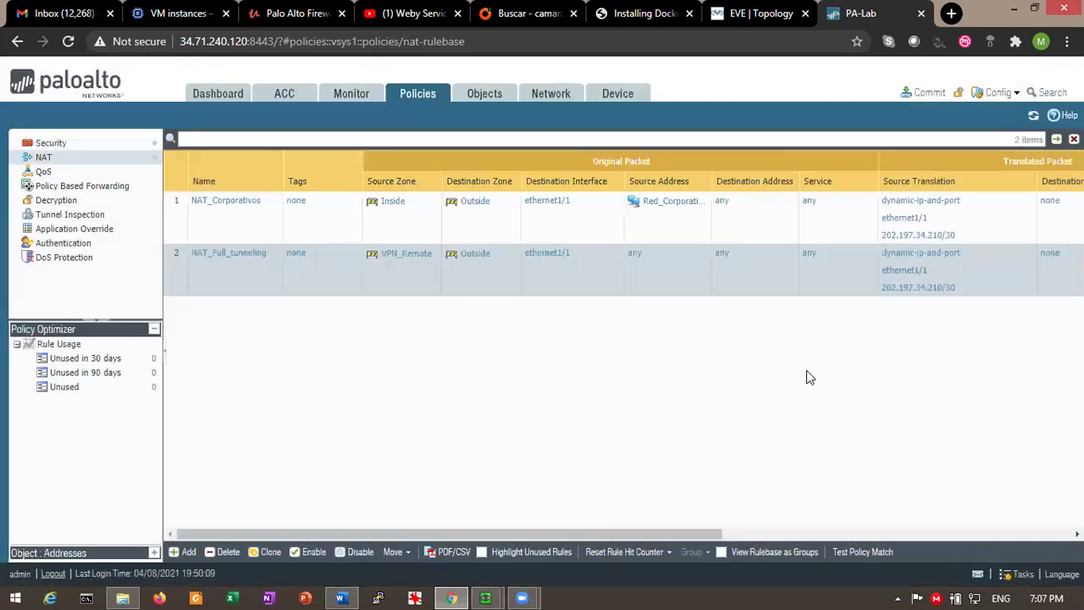
# Commit all pending configuration changes and bring up the Windows VM console.
pyautogui.click(932, 97)
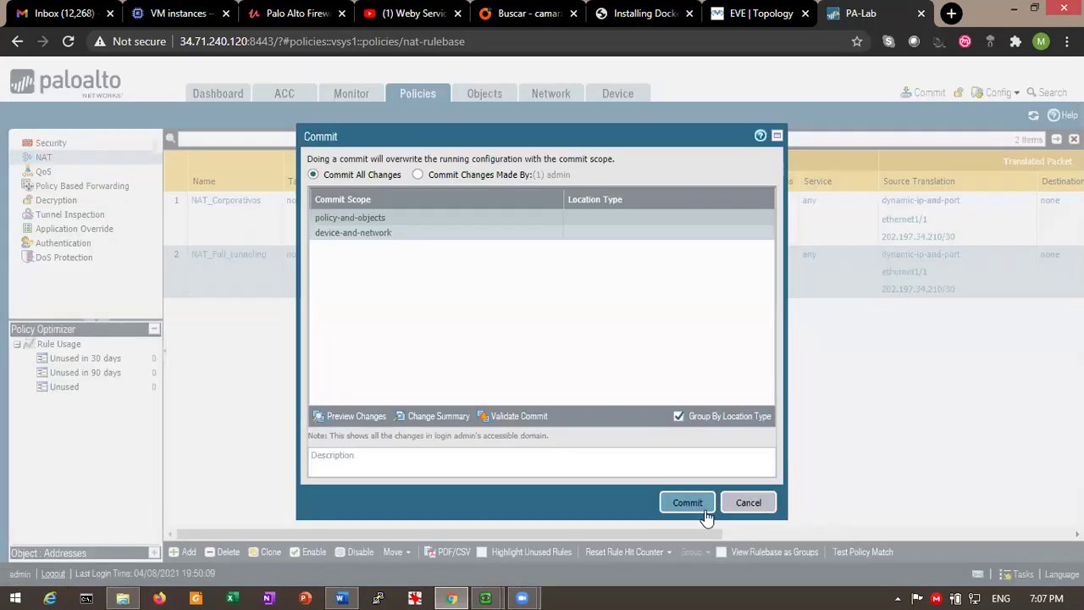
pyautogui.click(704, 511)
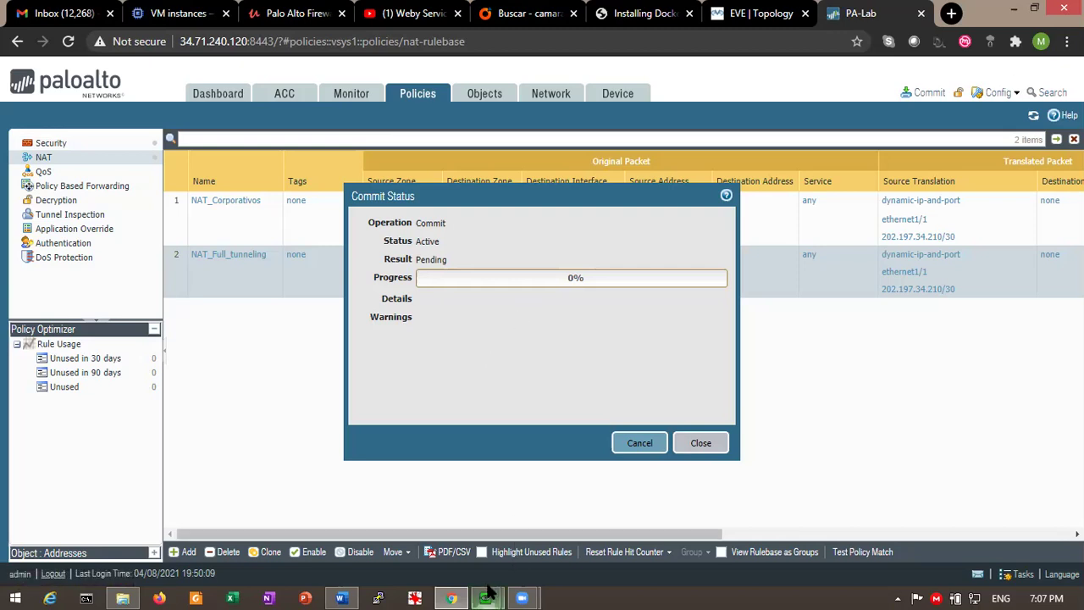
pyautogui.moveTo(485, 598)
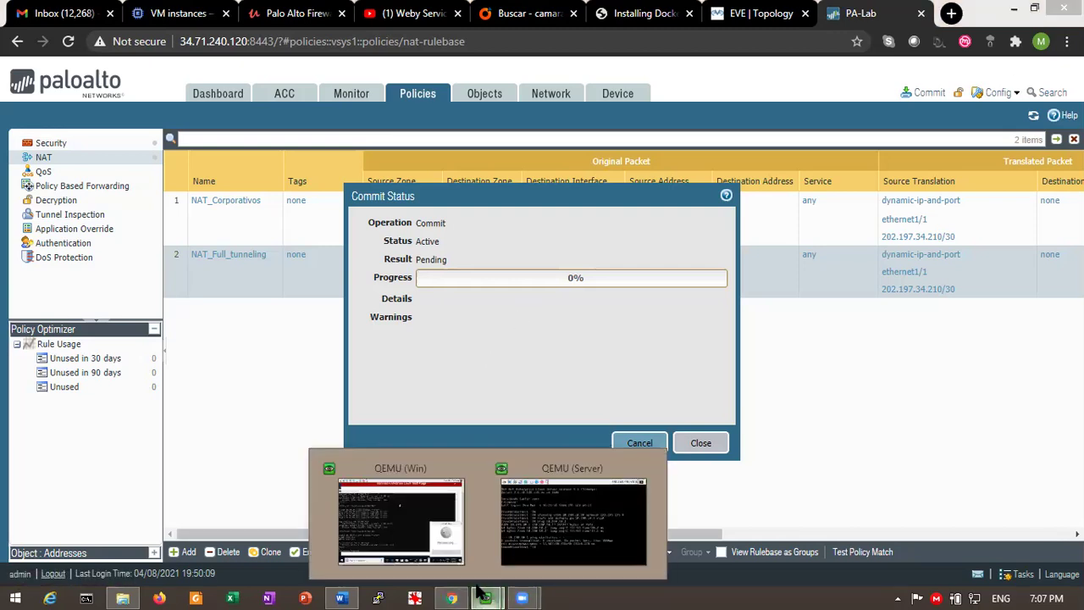
pyautogui.click(376, 519)
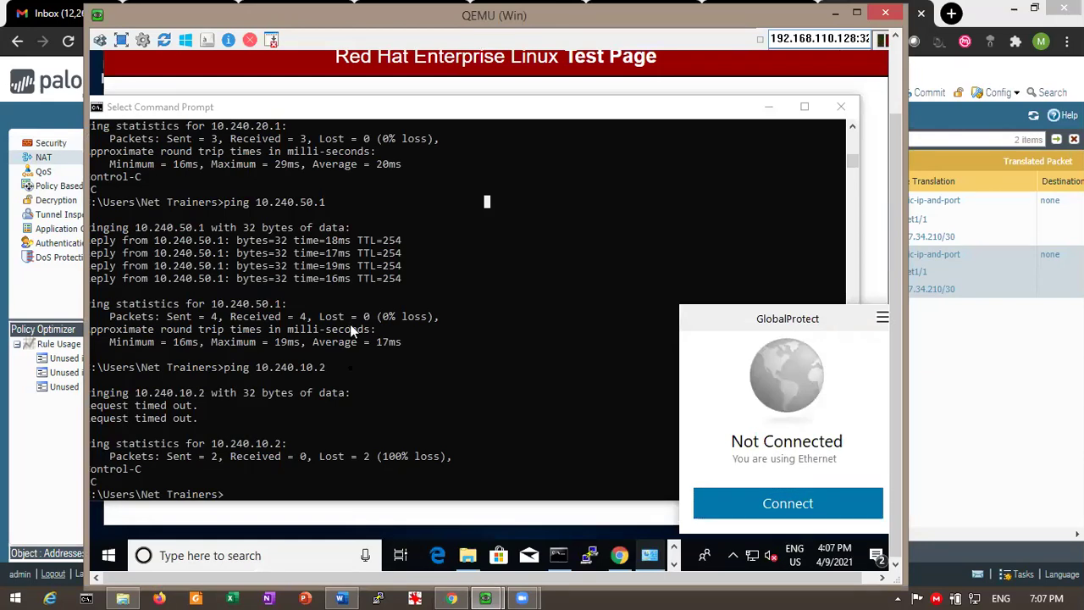
# Run a continuous ping to 1.1.1.2 until replies arrive, then stop it.
pyautogui.click(365, 357)
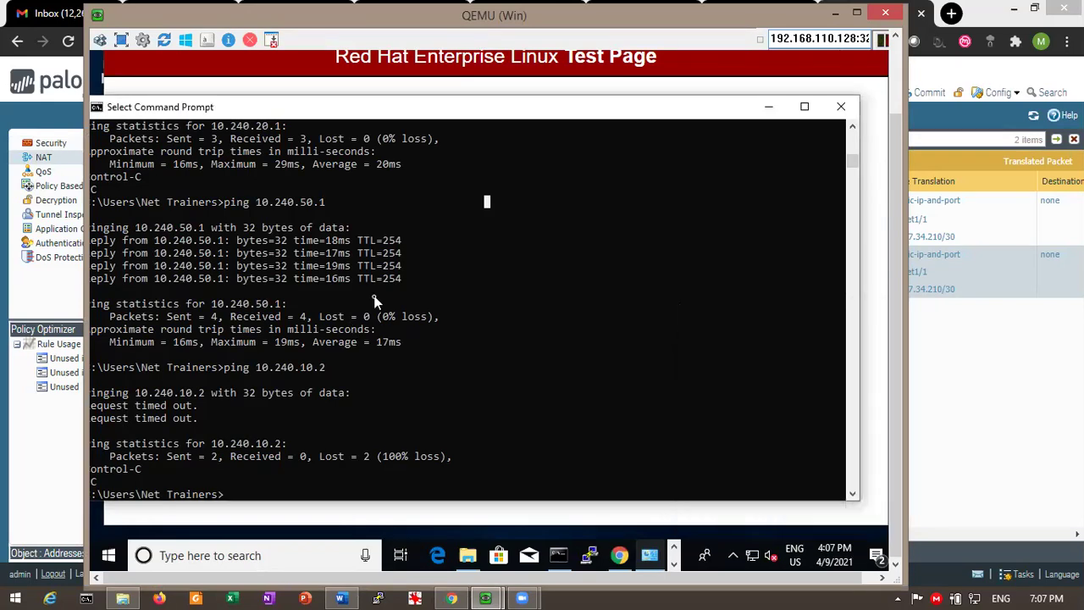
pyautogui.press('Up')
pyautogui.press('Up')
pyautogui.press('Return')
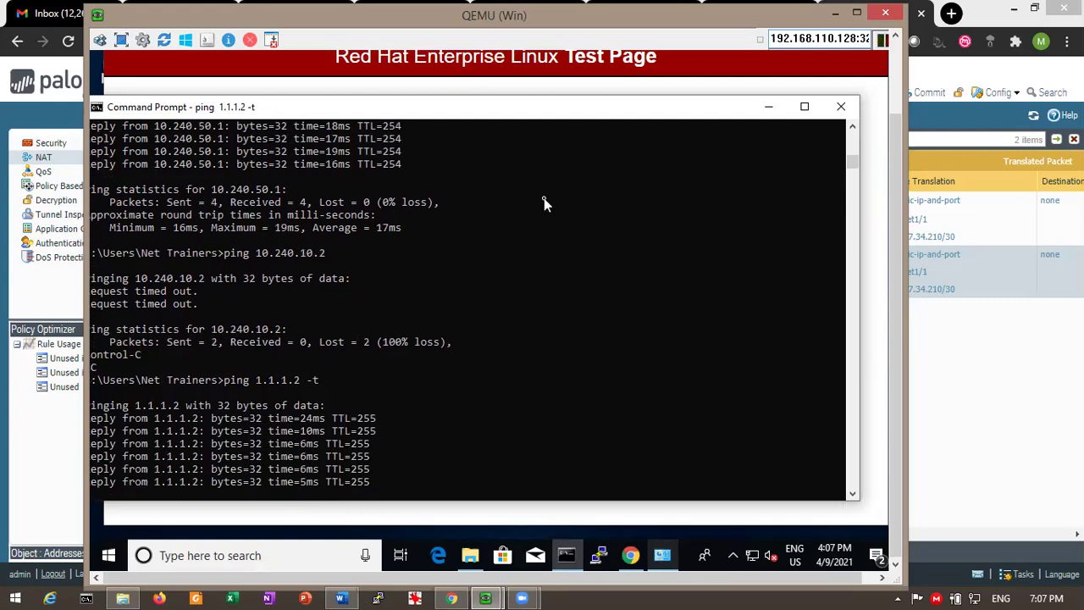
pyautogui.hotkey('ctrl', 'c')
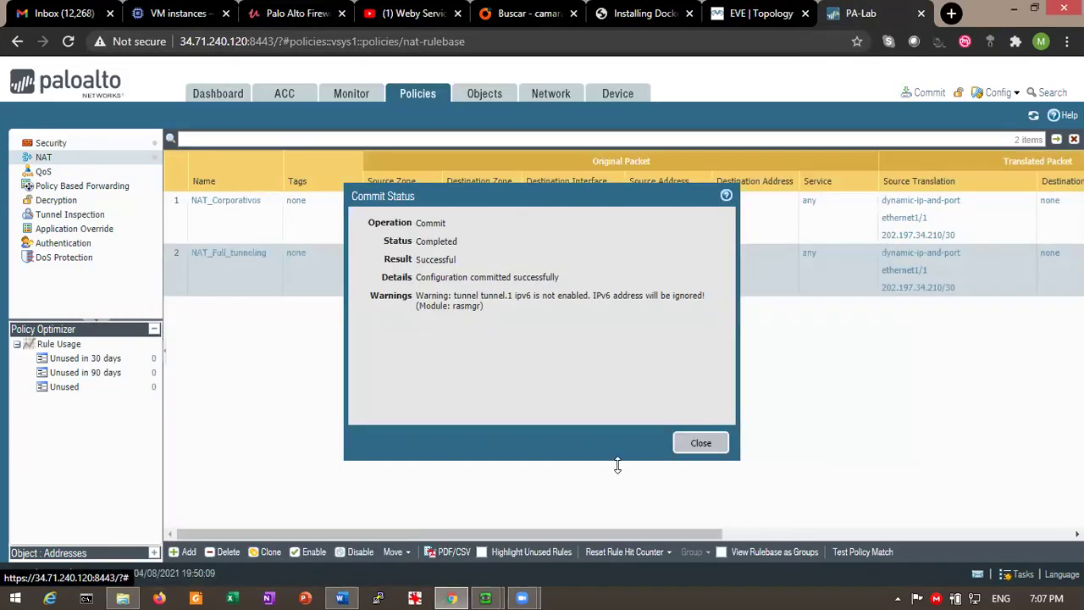
# Close the successful commit status report and switch to the EVE lab topology.
pyautogui.moveTo(521, 599)
pyautogui.click(654, 532)
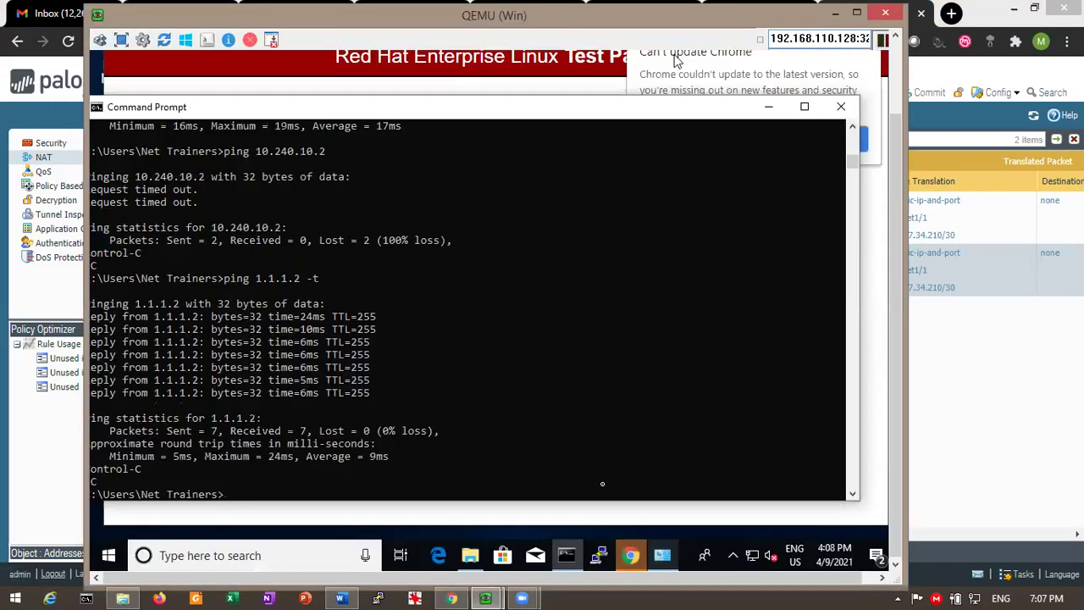
pyautogui.click(735, 557)
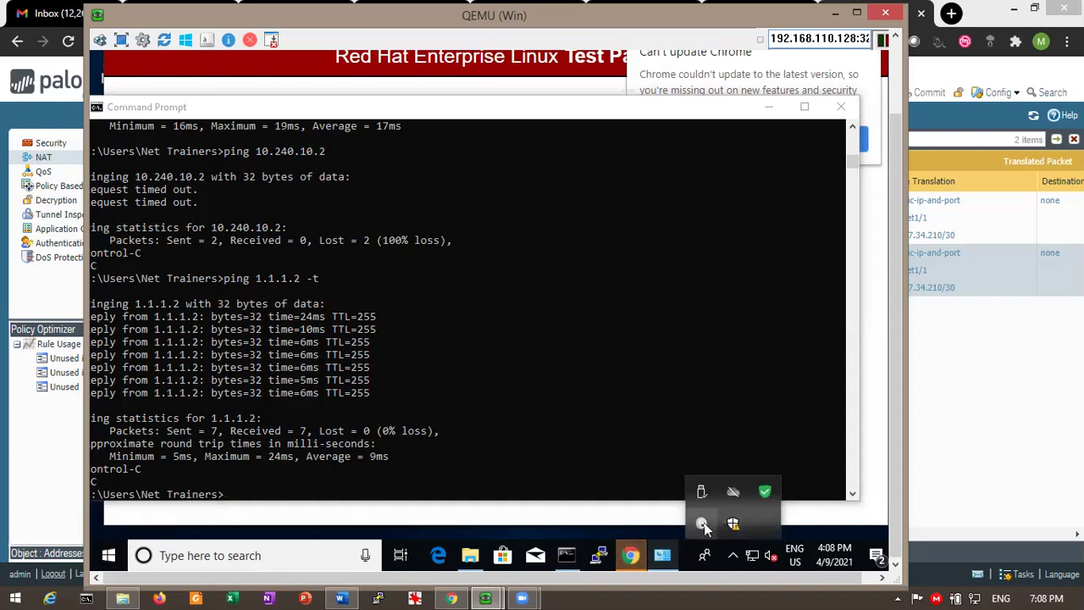
pyautogui.click(798, 50)
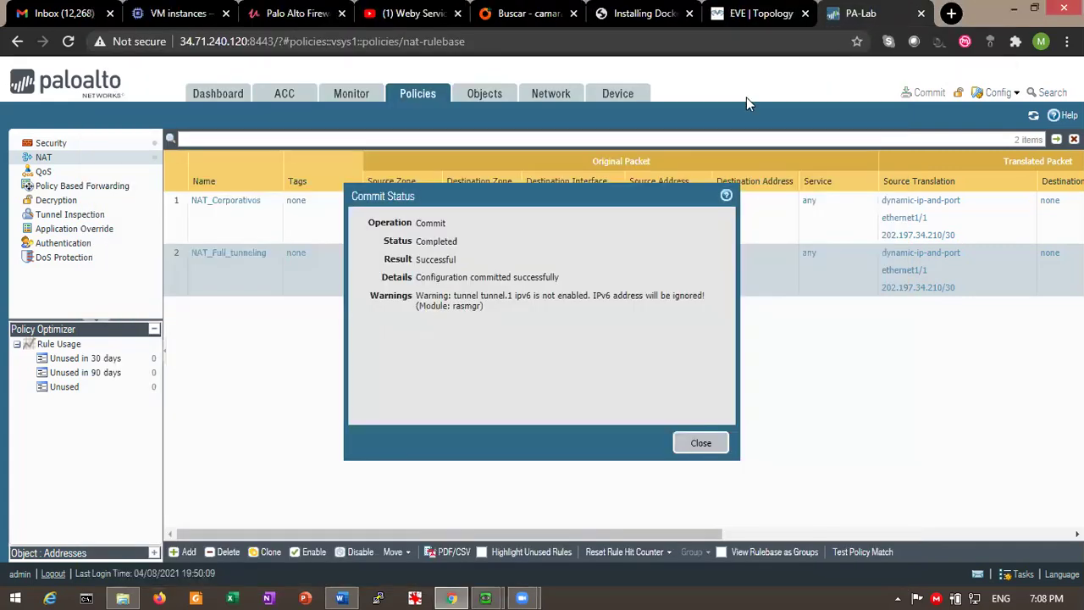
pyautogui.click(698, 444)
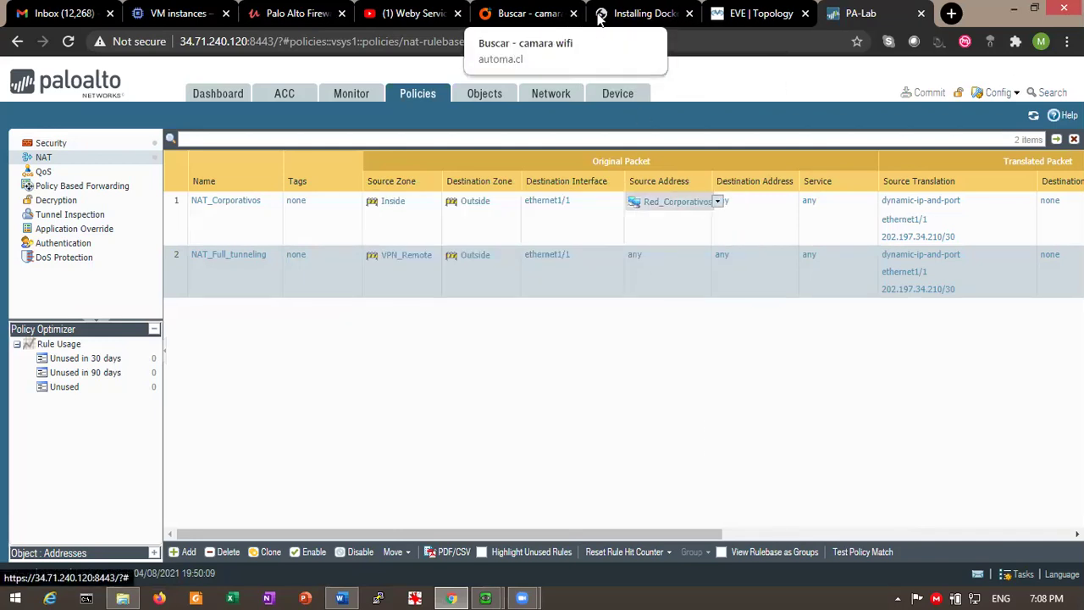
pyautogui.click(757, 14)
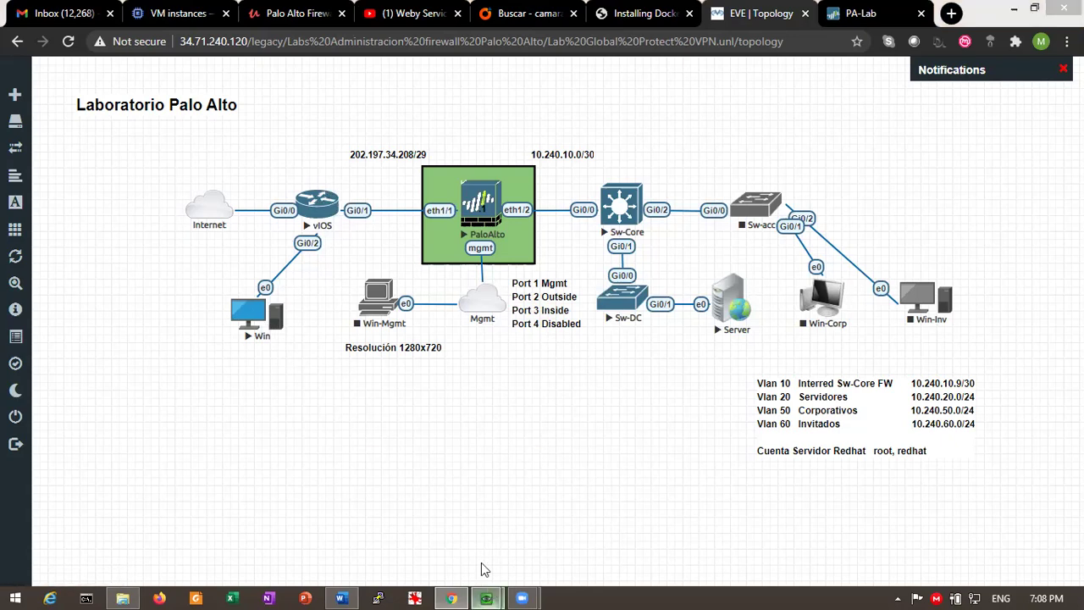
# Connect GlobalProtect in the Windows VM, signing in with the existing username and the account password.
pyautogui.moveTo(485, 598)
pyautogui.click(439, 527)
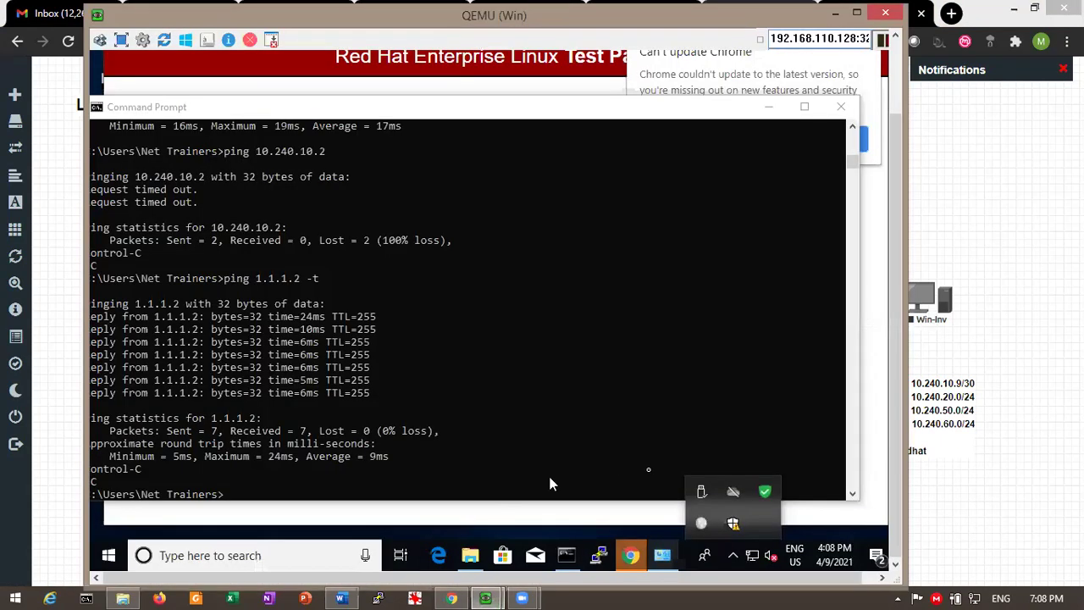
pyautogui.click(702, 522)
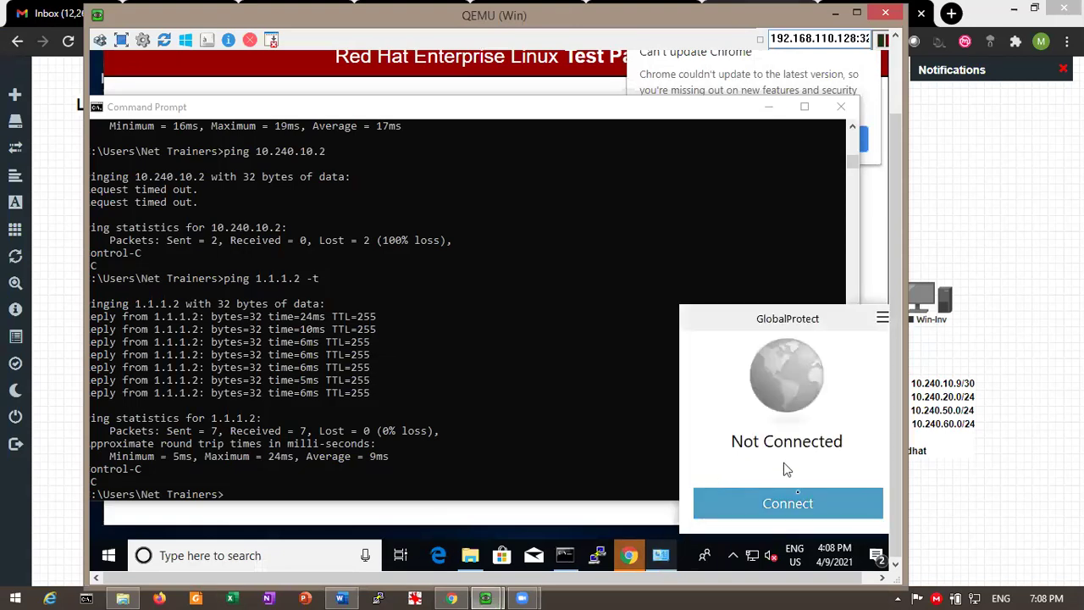
pyautogui.click(790, 503)
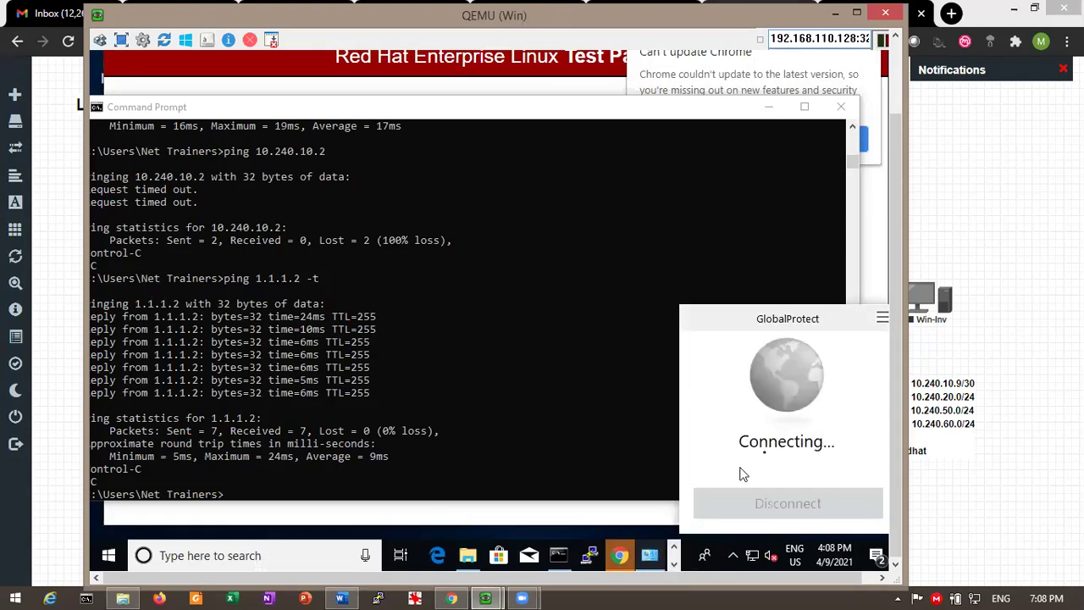
pyautogui.click(769, 407)
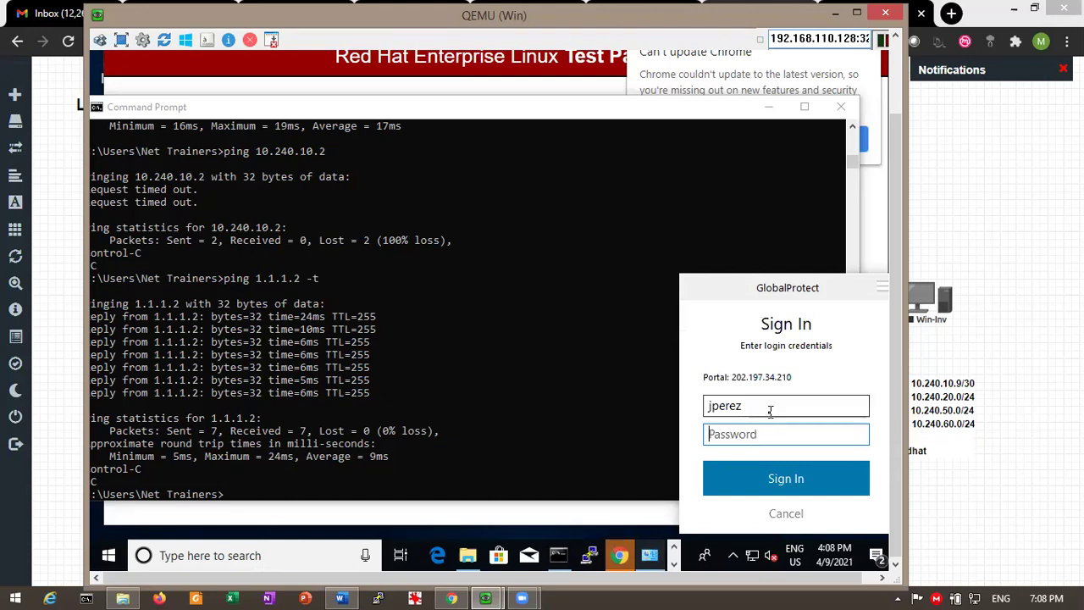
pyautogui.doubleClick(769, 406)
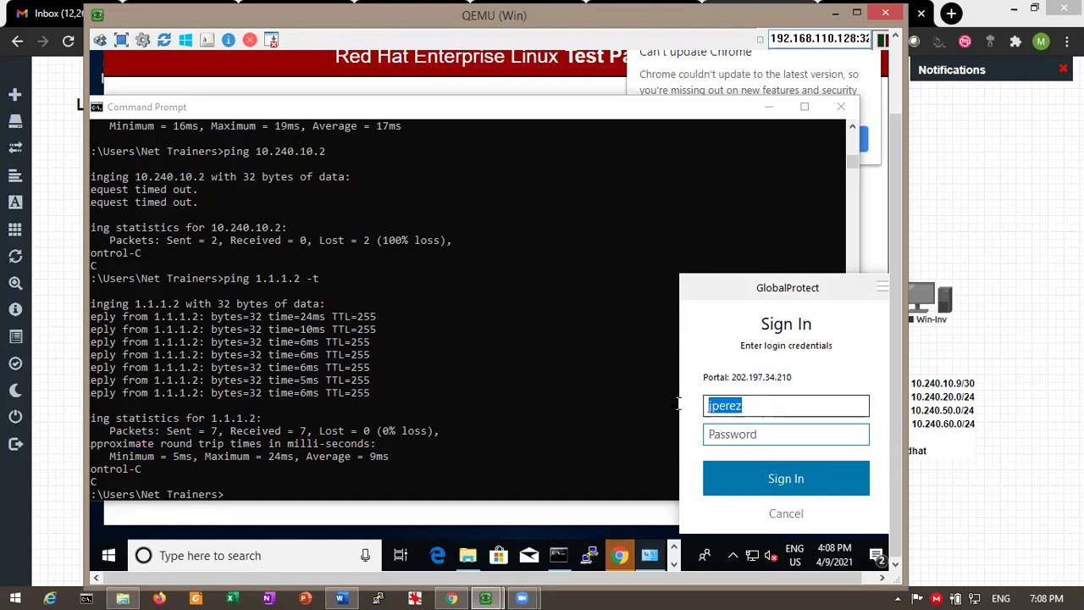
pyautogui.click(742, 433)
pyautogui.write('P')
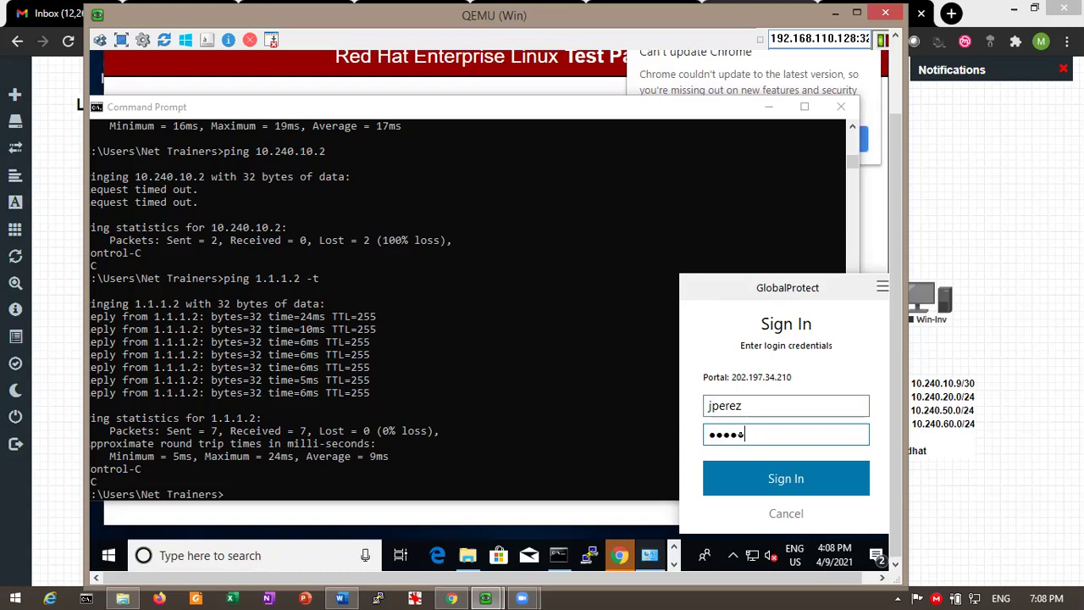
pyautogui.press('Return')
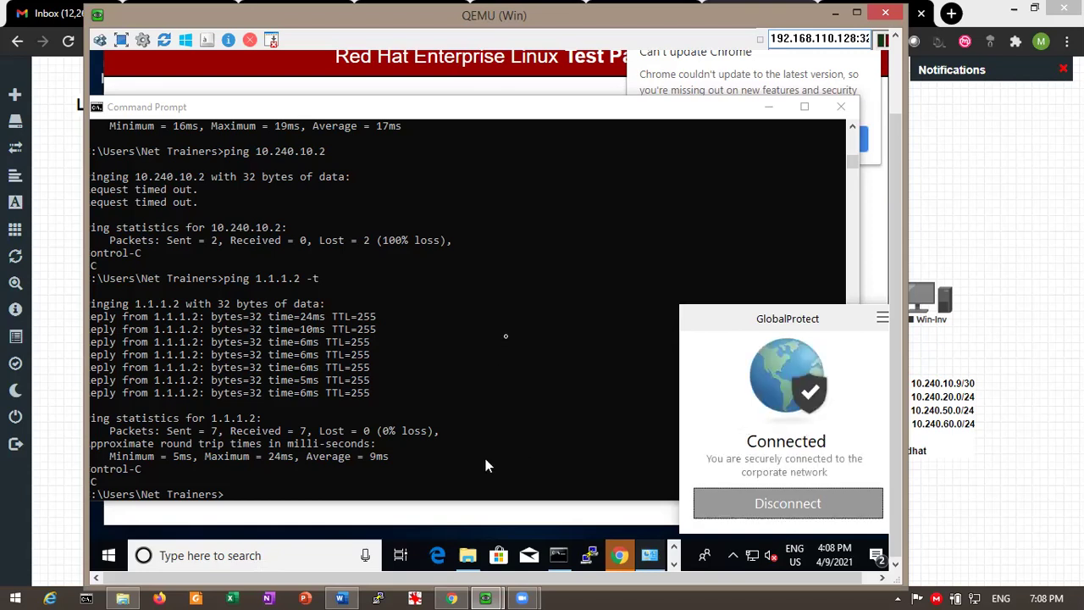
# Rerun ping 1.1.1.2 to confirm replies through the tunnel, stop it, and minimize the console.
pyautogui.click(505, 339)
pyautogui.press('Up')
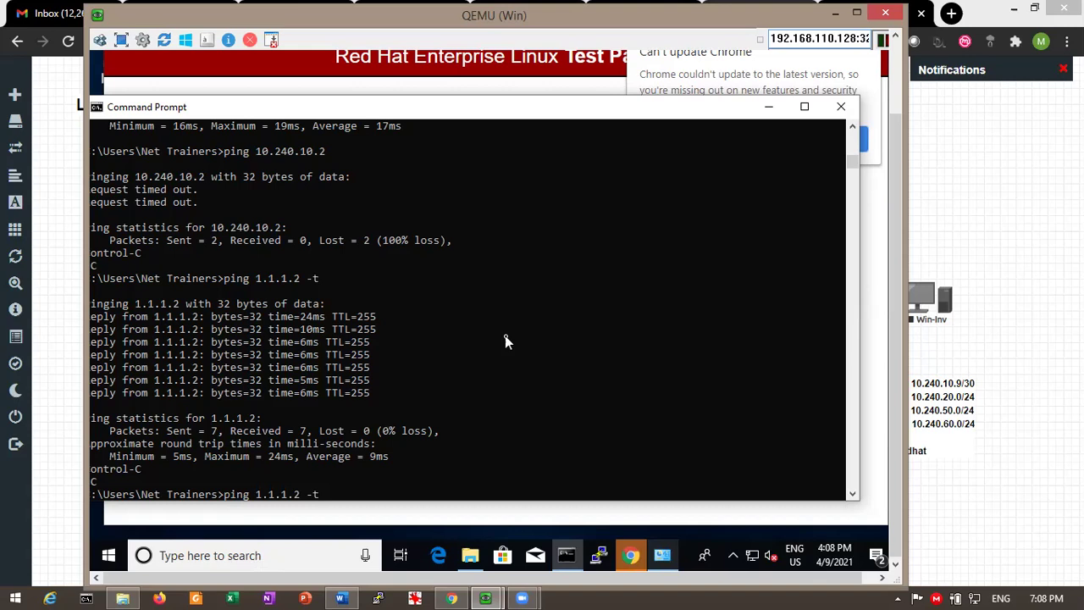
pyautogui.press('Return')
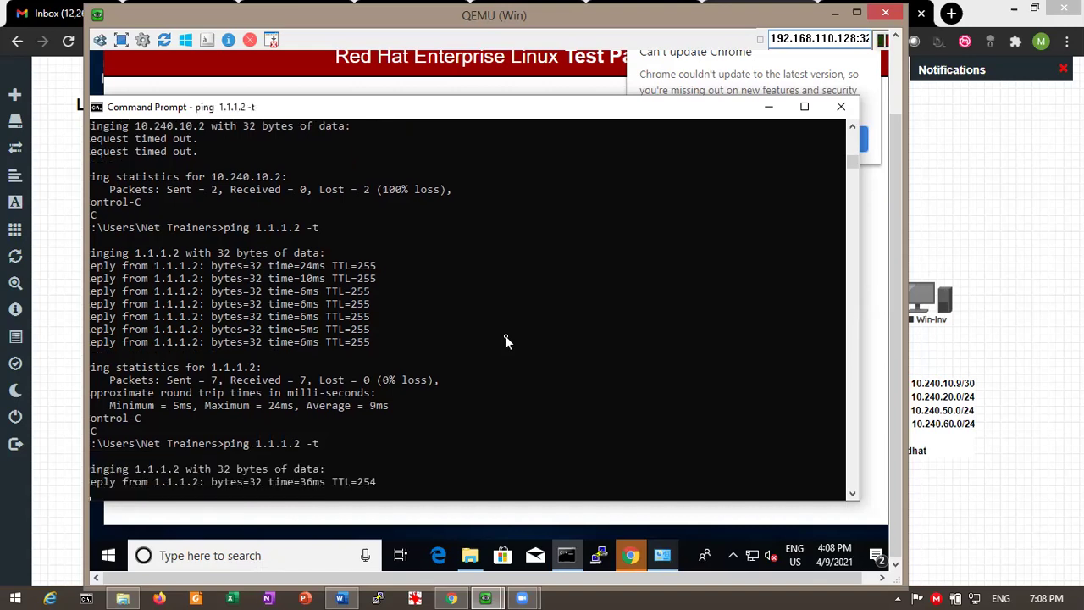
pyautogui.hotkey('ctrl', 'c')
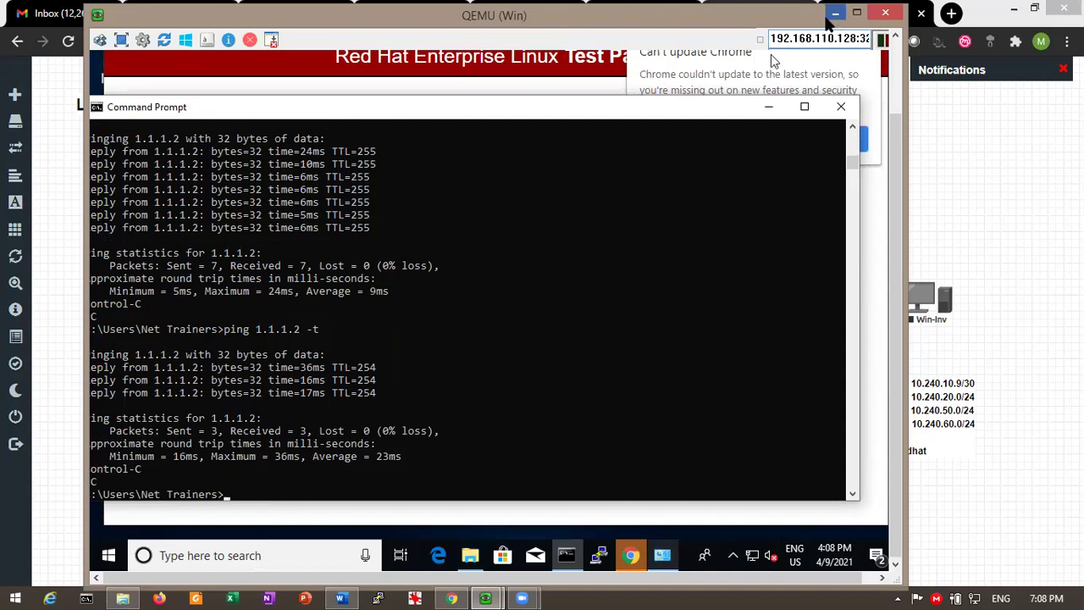
pyautogui.click(835, 14)
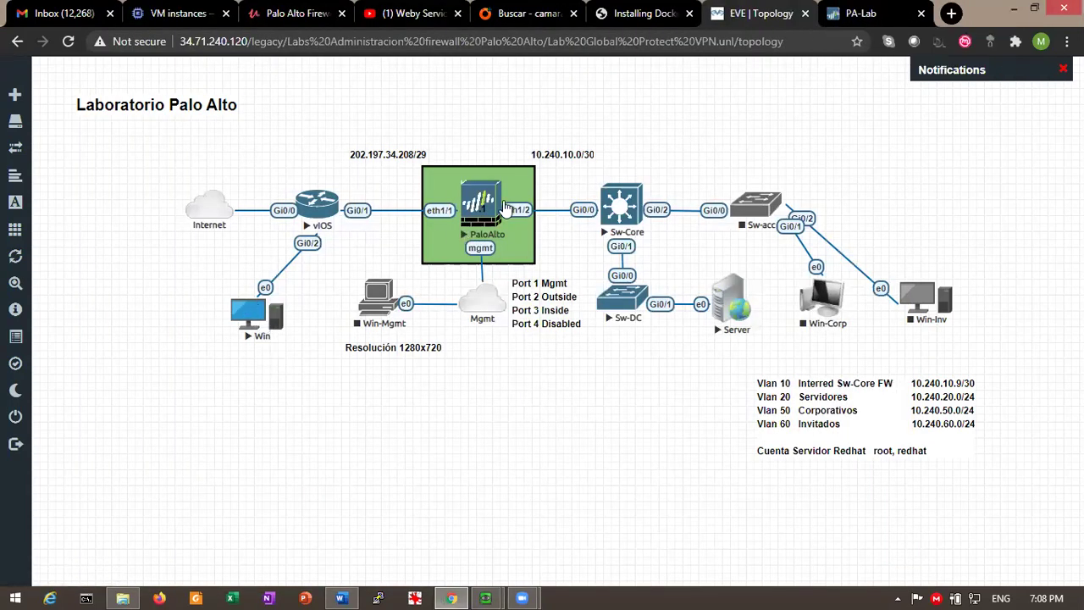